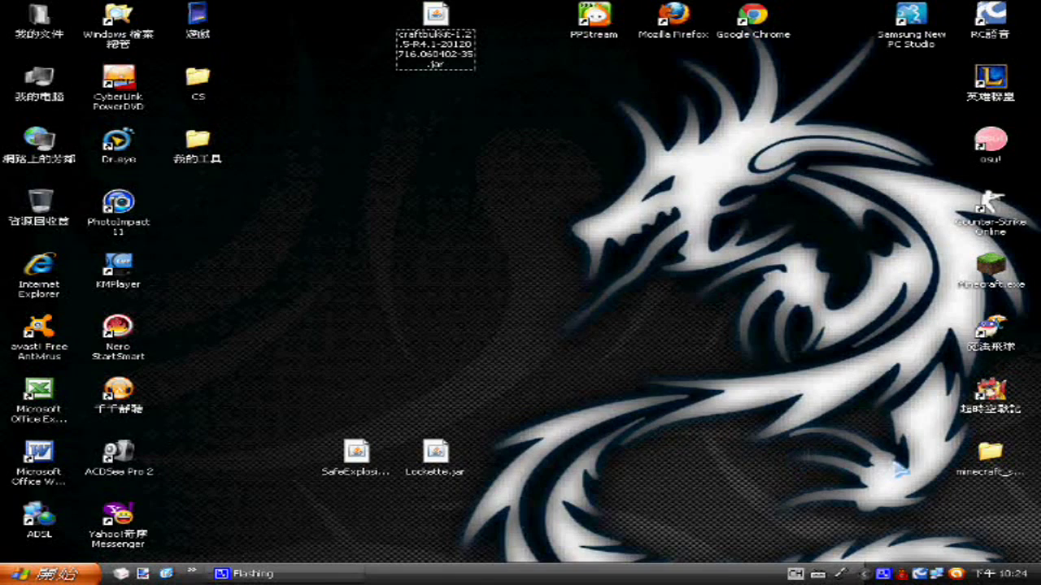
Step: Open the minecraft_server folder and select the craftbukkit-1.2.5-R4.1-20120716.060402-35.jar file on the desktop
double_click(963, 476)
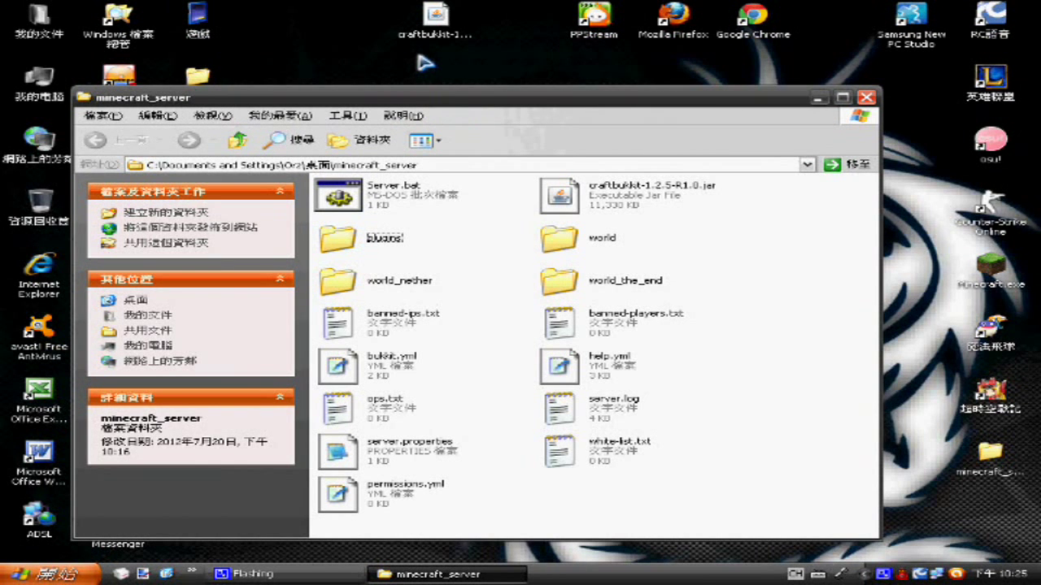
click(428, 31)
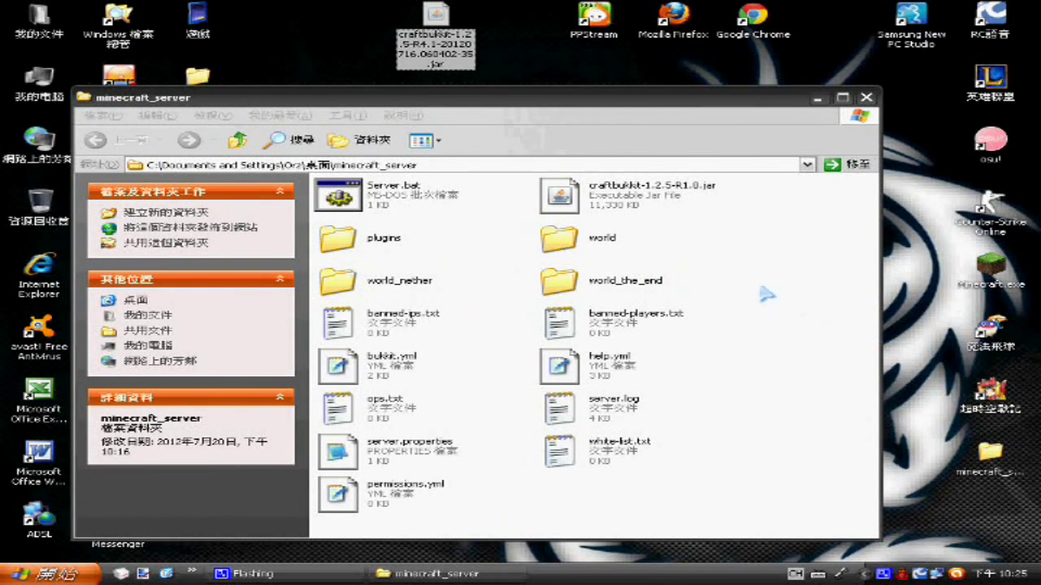
drag(582, 108, 612, 108)
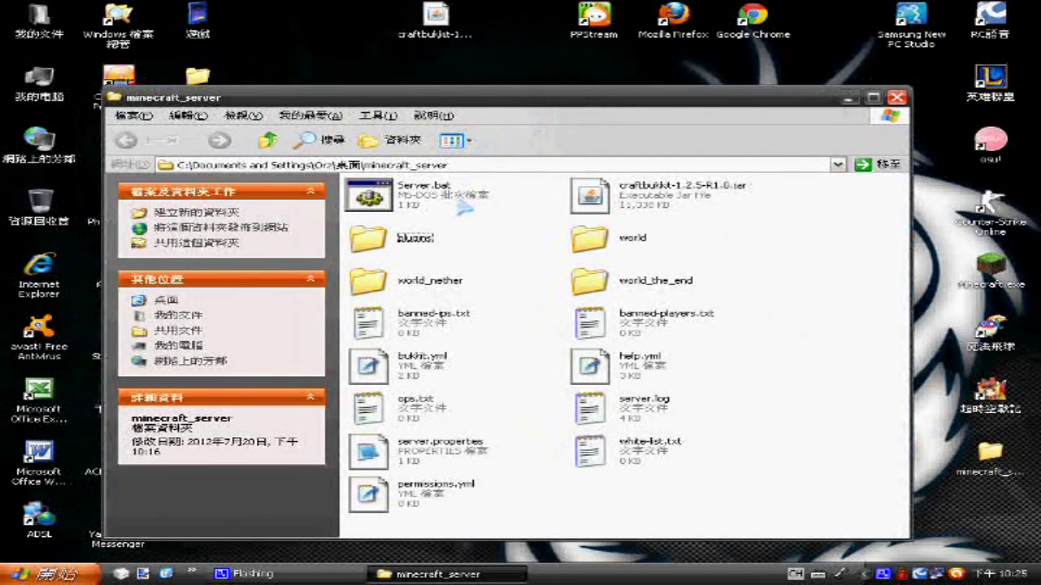
click(435, 18)
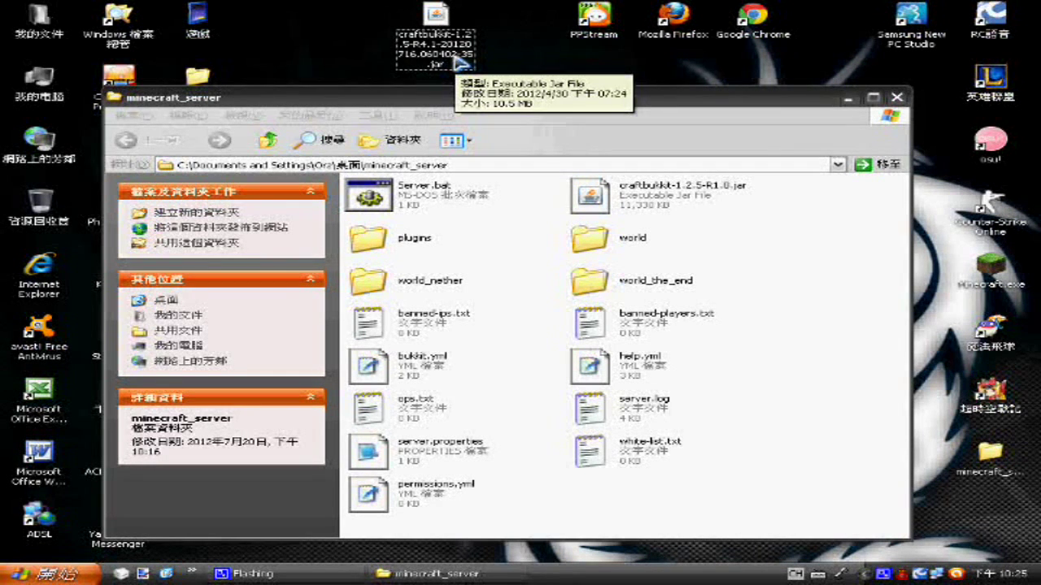
click(459, 64)
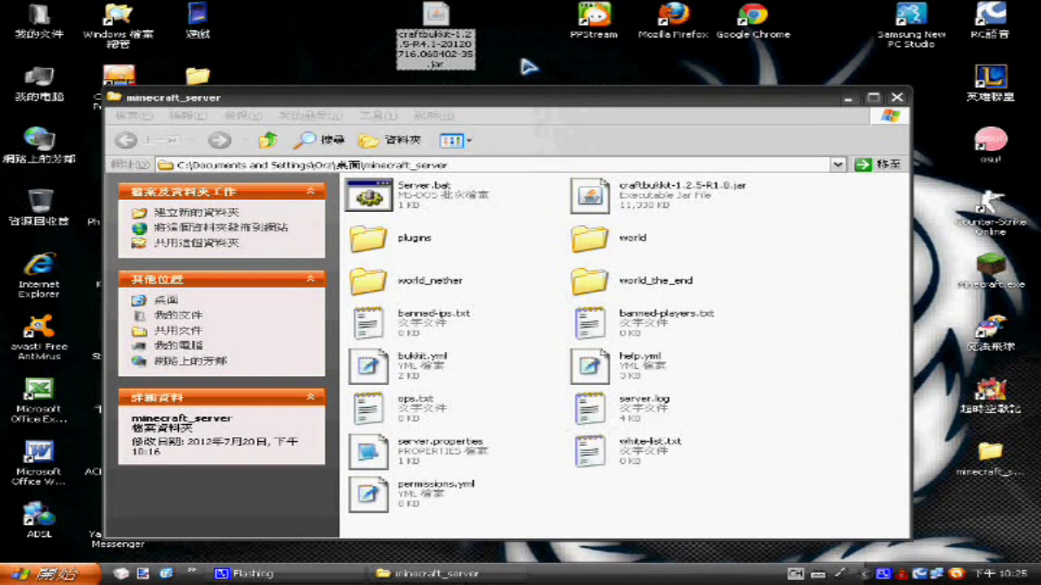
drag(429, 57, 465, 99)
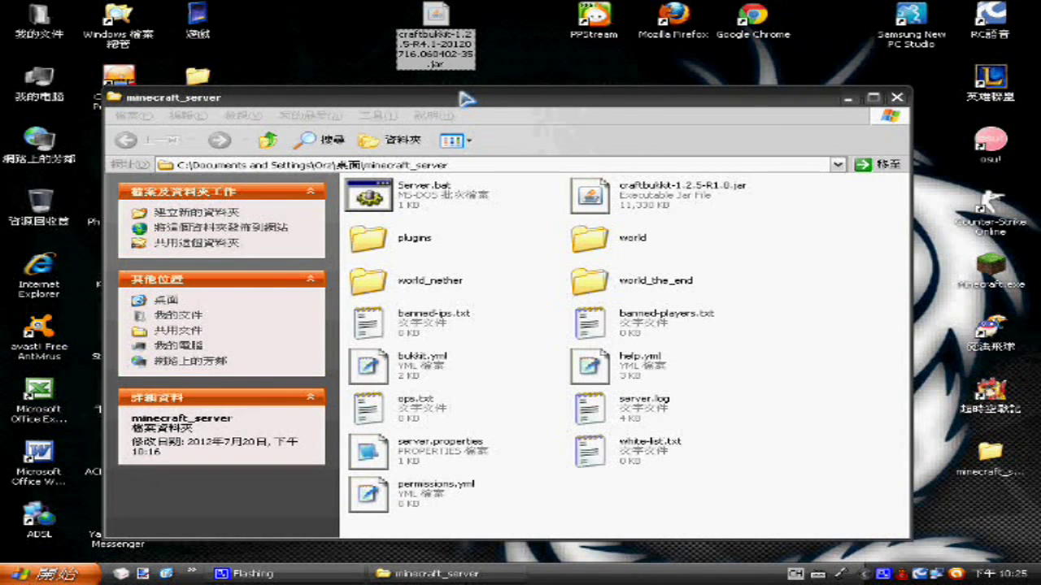
mouse_move(467, 54)
Step: Rename the desktop craftbukkit jar to craftbukkit-1.2.5-R1.0.jar and replace the jar of that name in the minecraft_server folder with it
right_click(659, 208)
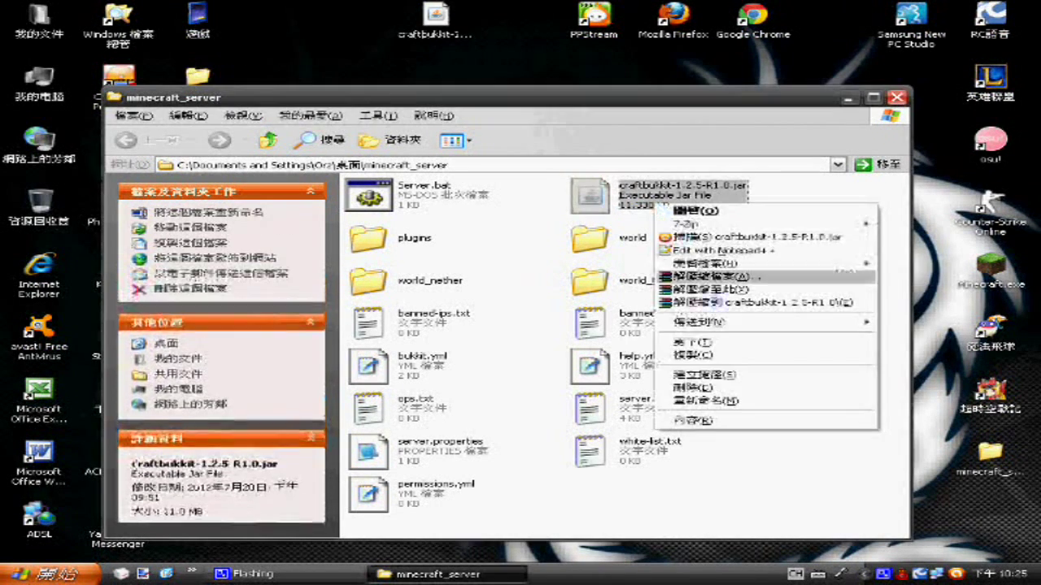
click(699, 402)
right_click(426, 37)
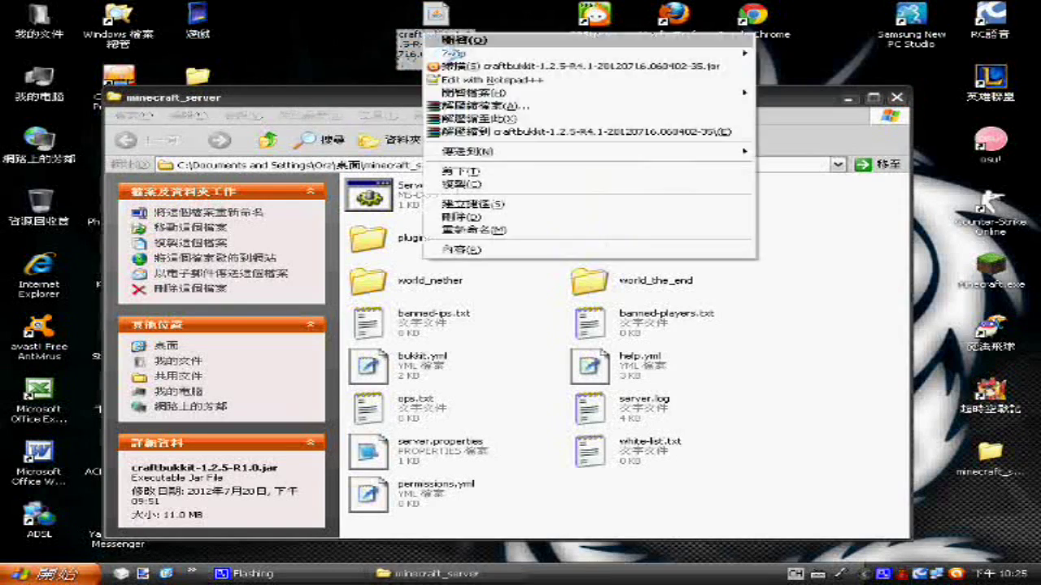
click(499, 226)
key(Return)
drag(435, 24, 752, 329)
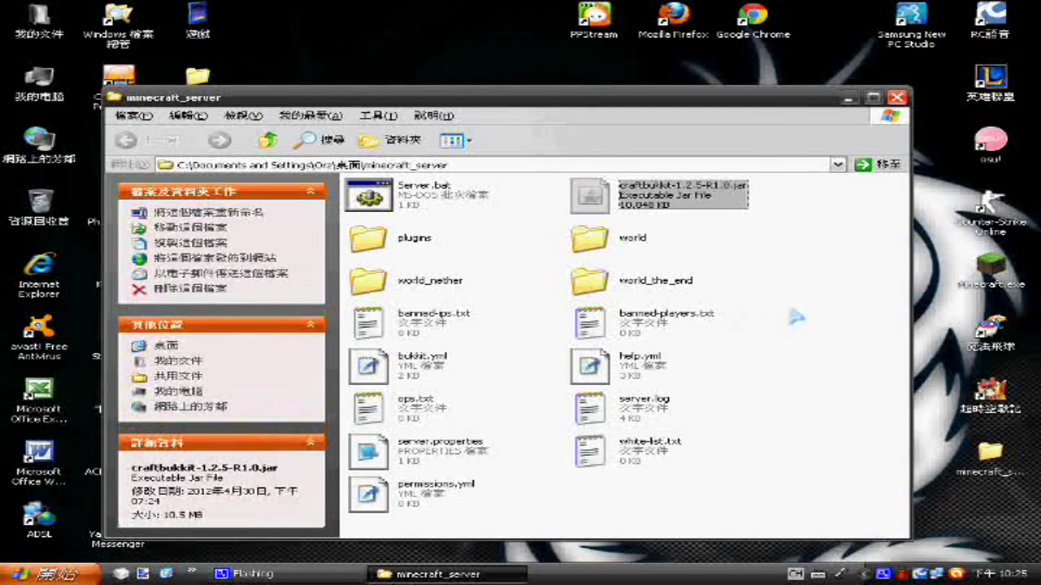
Step: Open craftbukkit-1.2.5-R1.0.jar as an archive in 7-Zip to inspect its contents, and close the archive window
click(791, 316)
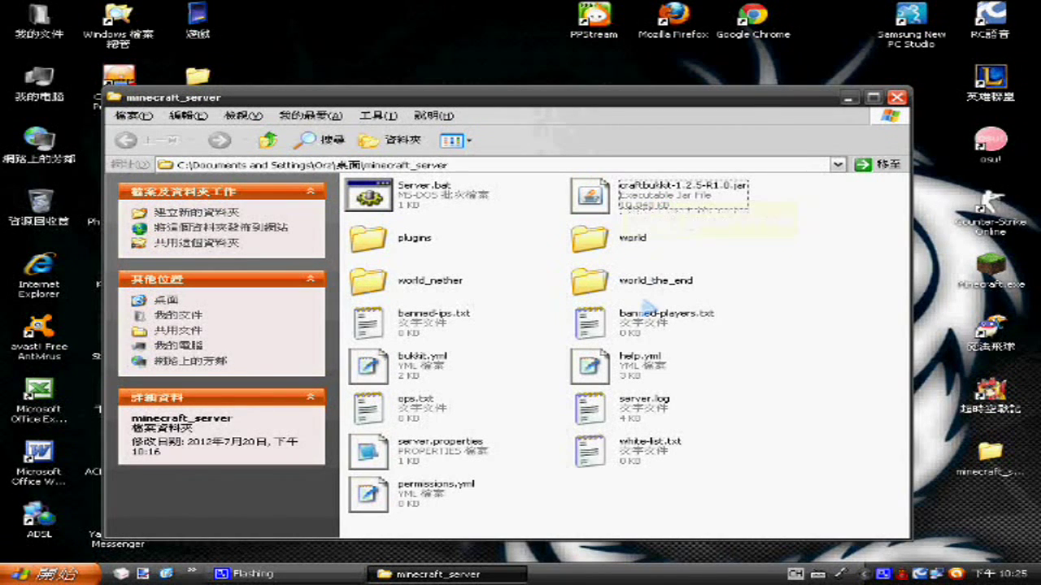
right_click(646, 206)
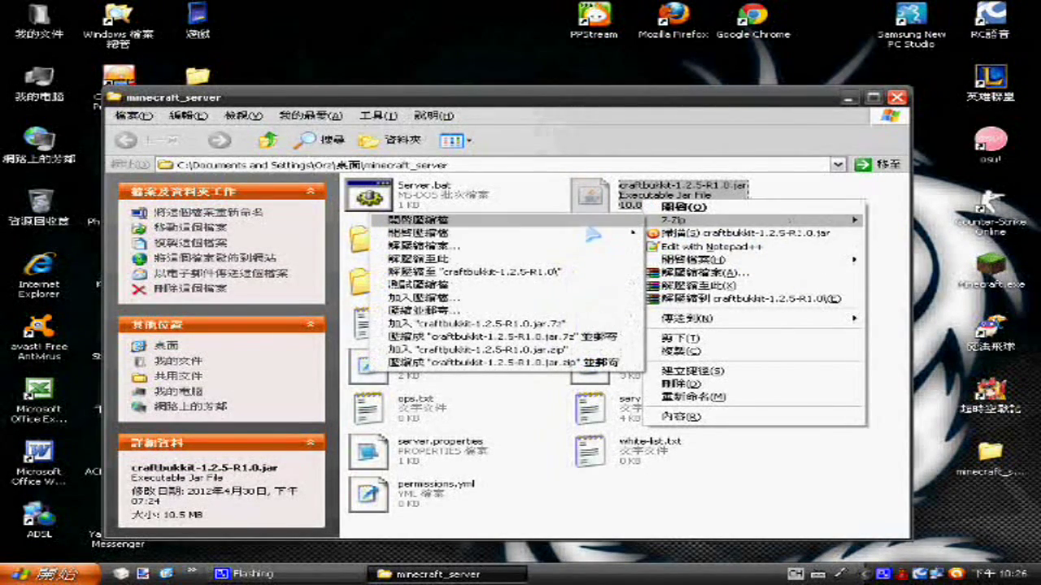
click(488, 221)
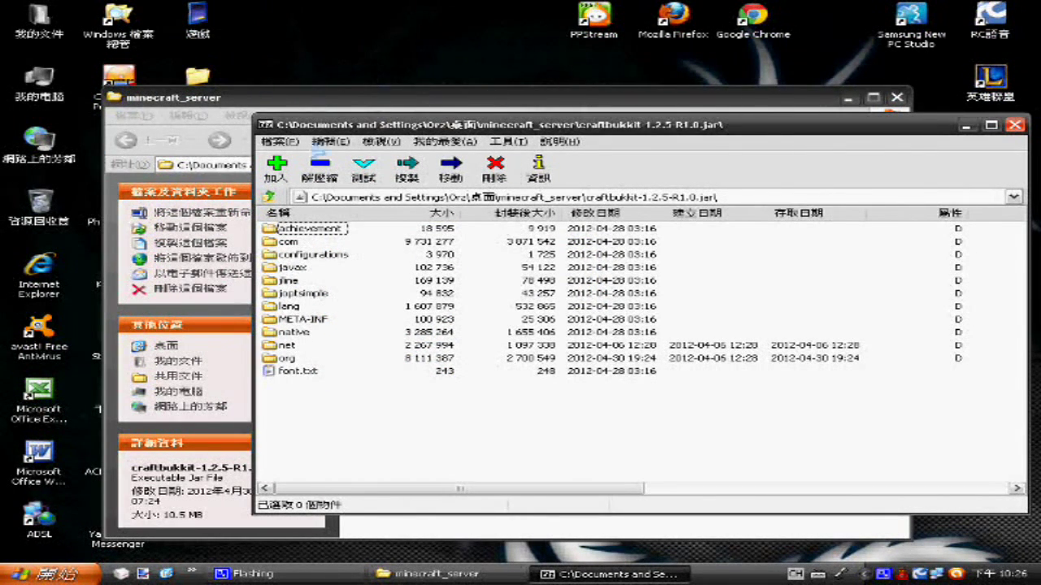
drag(885, 130, 747, 130)
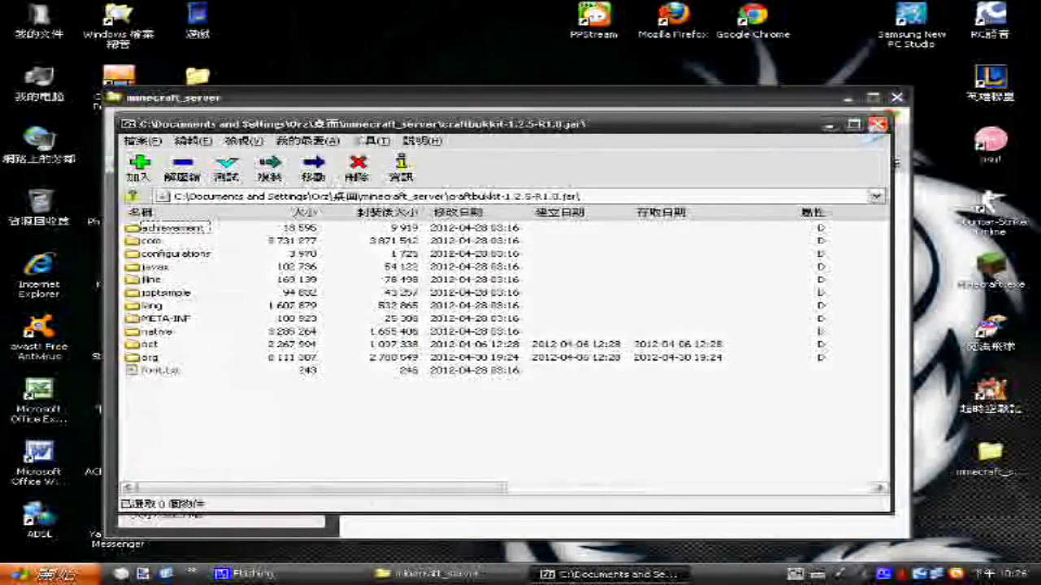
click(878, 124)
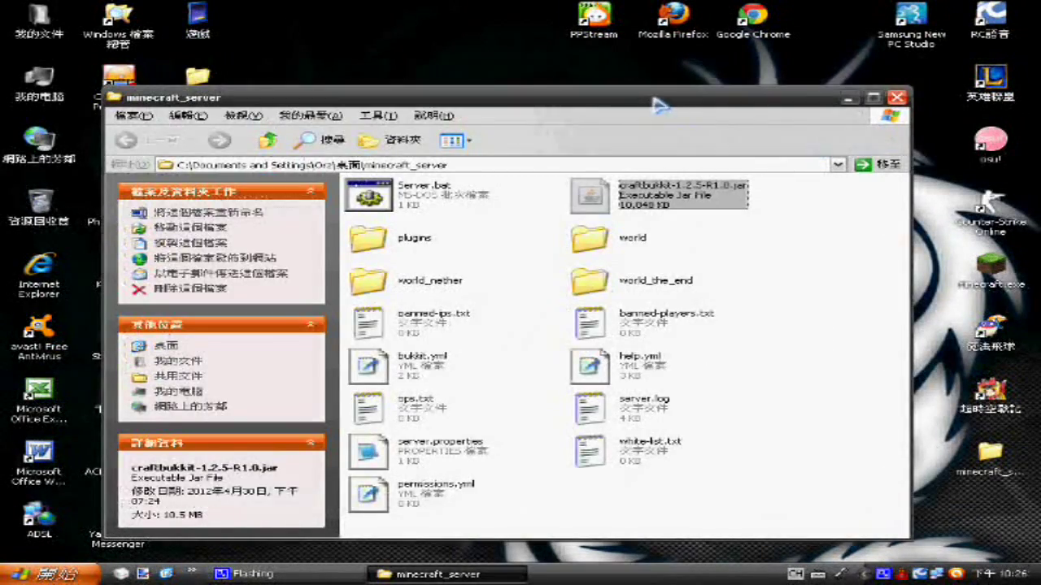
Step: Minimize the minecraft_server folder and move SafeExplosions.jar and Lockette.jar higher up on the desktop
drag(670, 99, 692, 65)
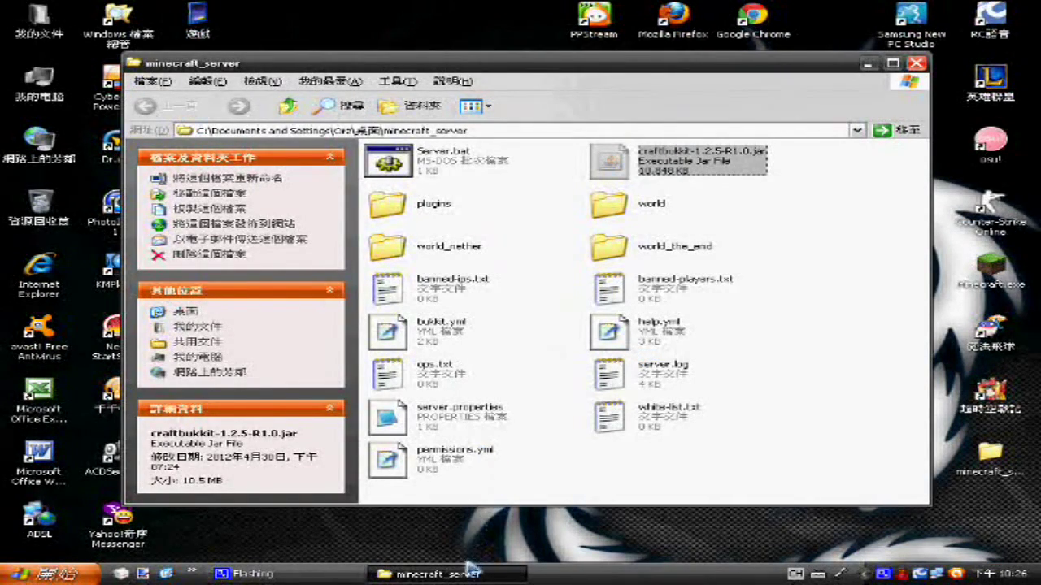
drag(472, 55, 438, 42)
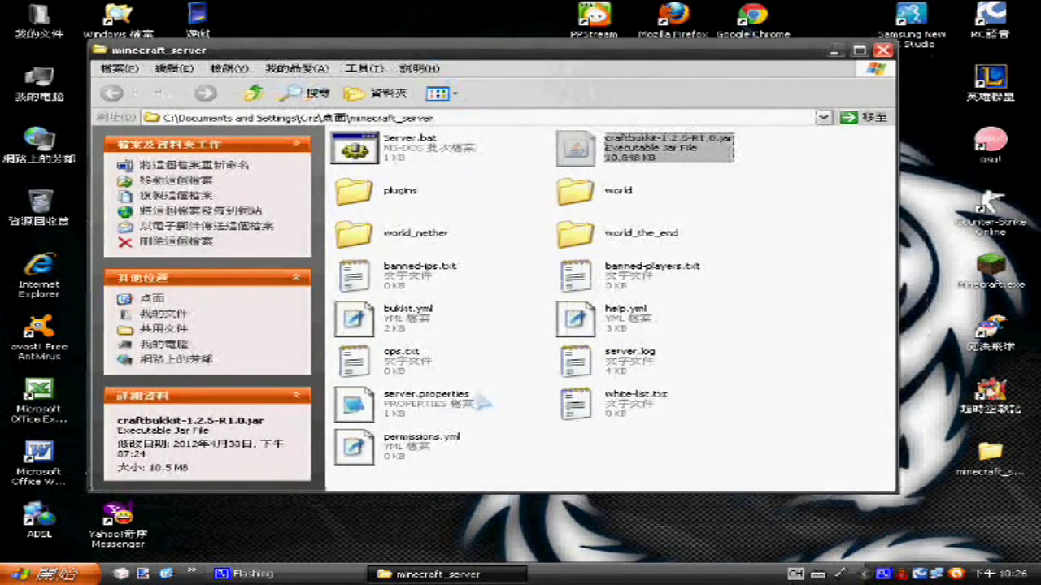
click(439, 574)
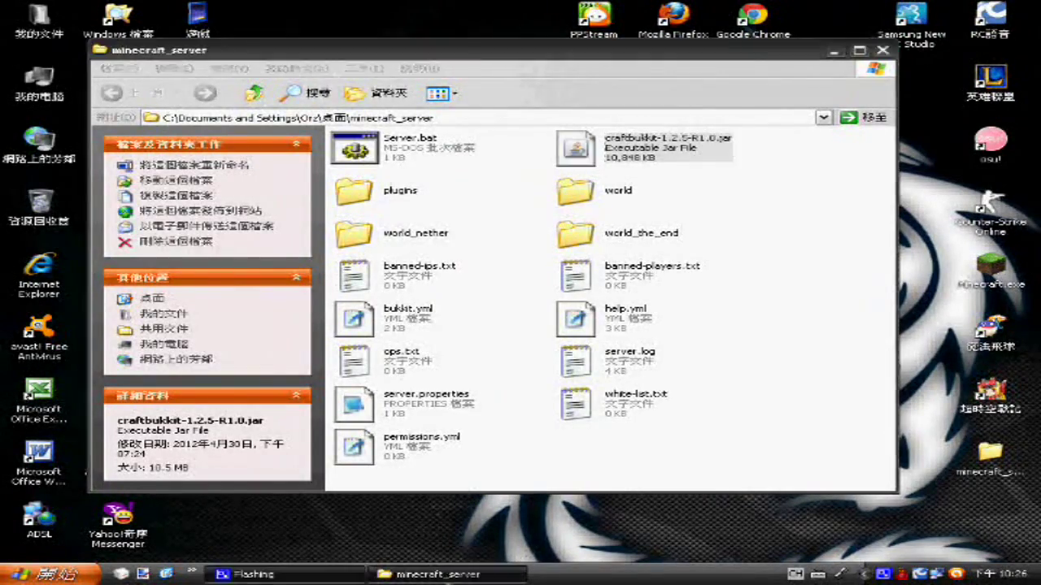
drag(346, 472, 425, 159)
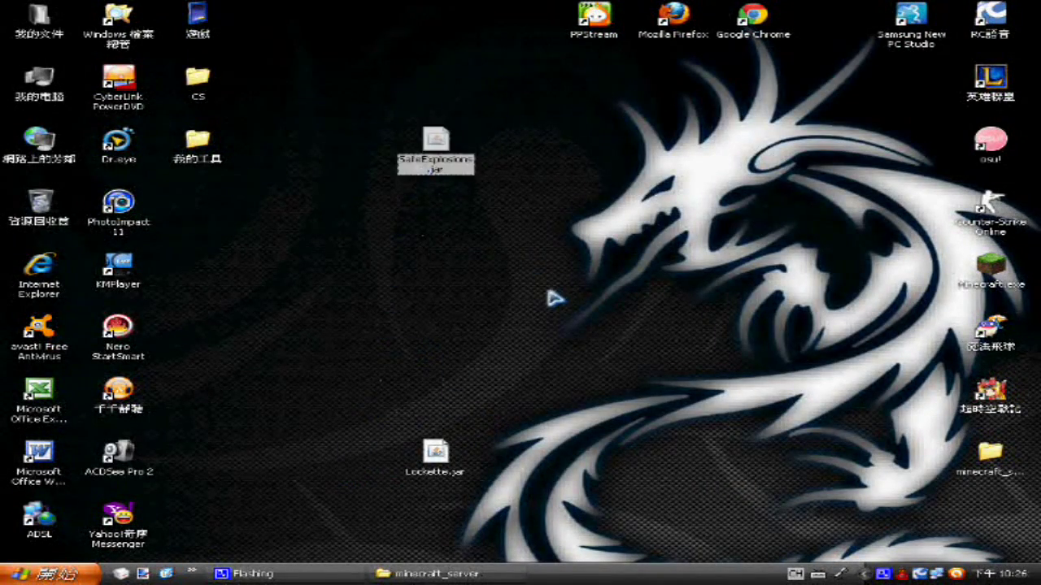
click(451, 462)
drag(451, 462, 440, 293)
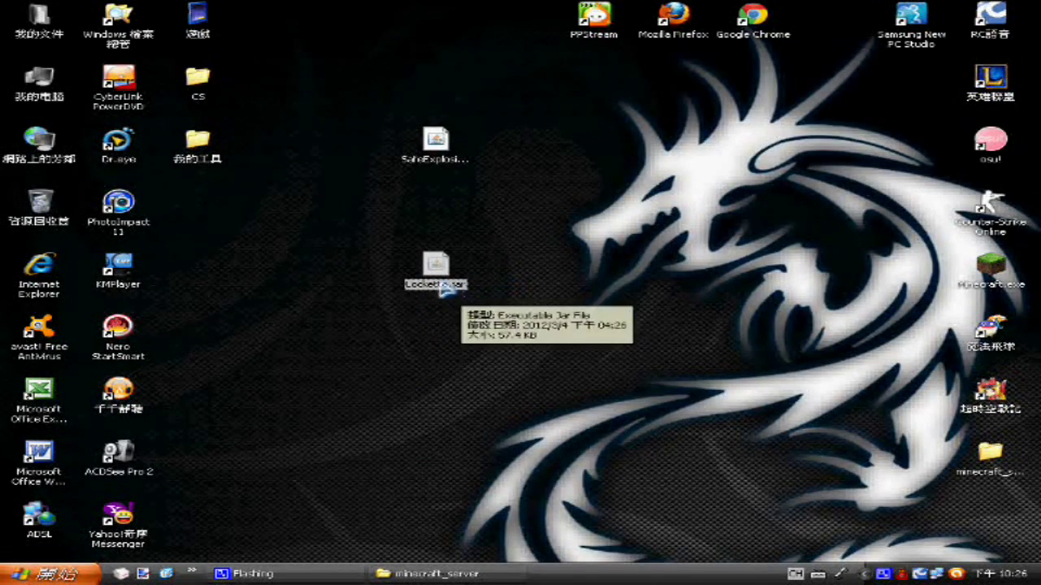
Step: Move Lockette.jar from the desktop into the plugins folder inside minecraft_server
drag(435, 273, 319, 375)
drag(495, 55, 735, 41)
drag(276, 273, 595, 178)
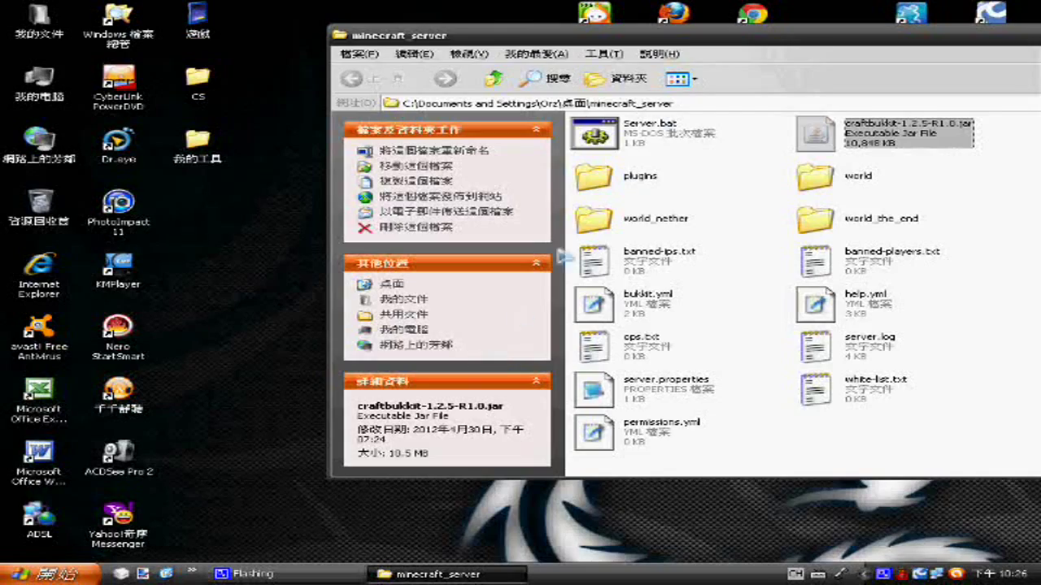
Step: Start the server by running Server.bat from the minecraft_server folder, and minimize the console and folder windows
drag(658, 41, 437, 59)
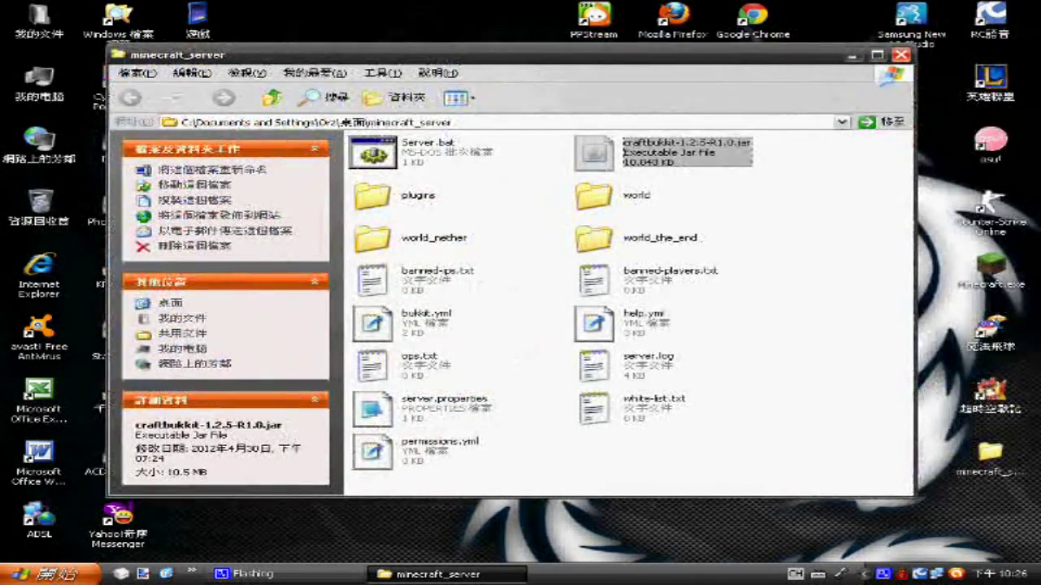
click(852, 55)
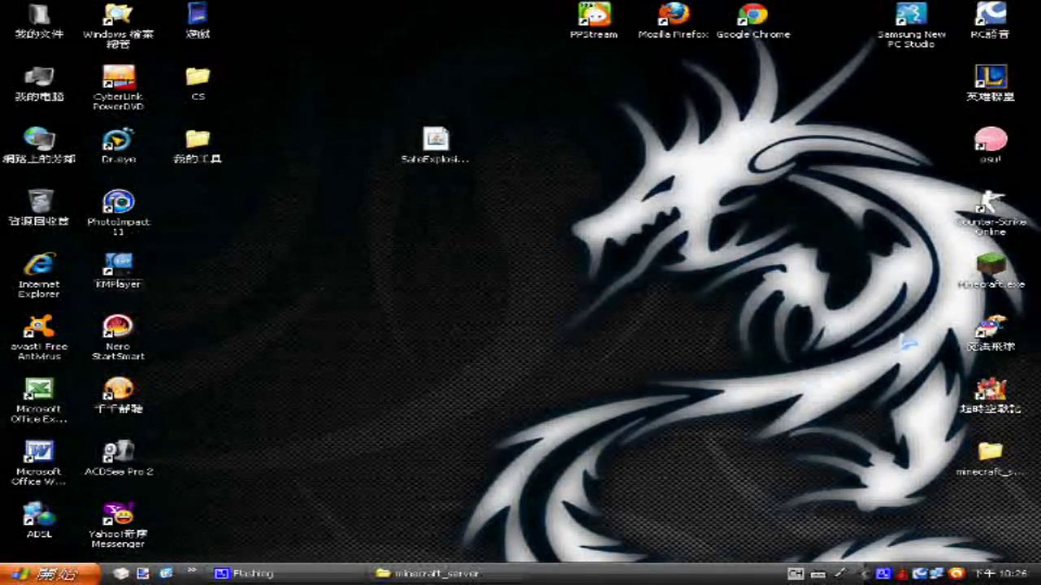
click(388, 573)
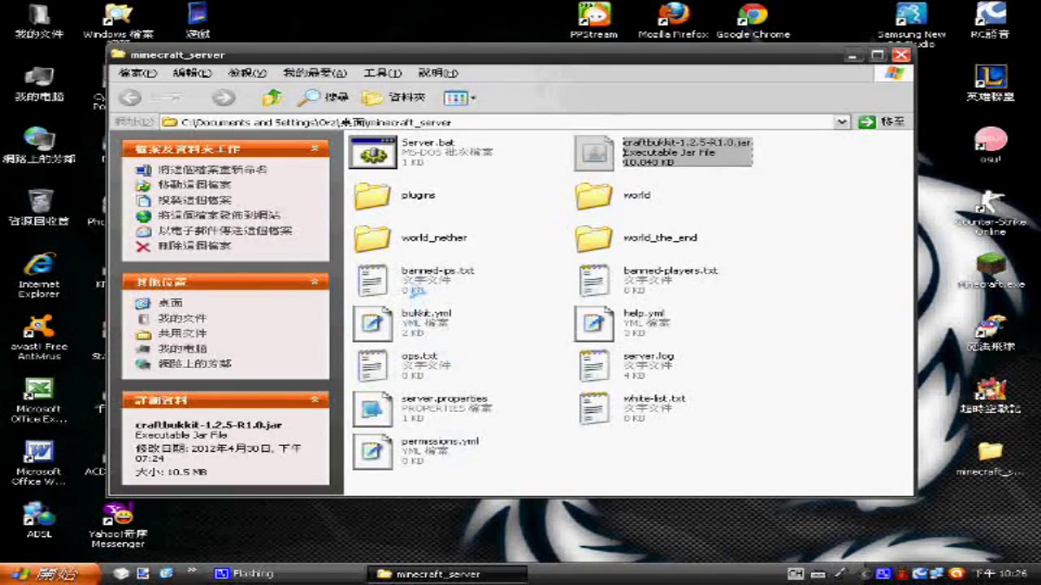
double_click(398, 151)
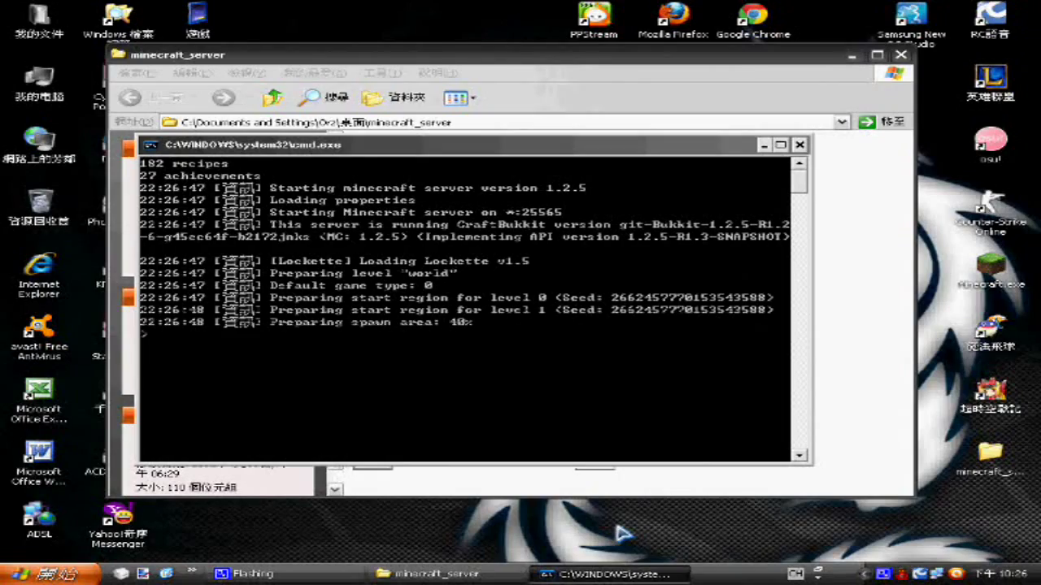
click(606, 574)
click(852, 55)
Step: Launch Minecraft, log in with the saved account and open the multiplayer server list
click(990, 268)
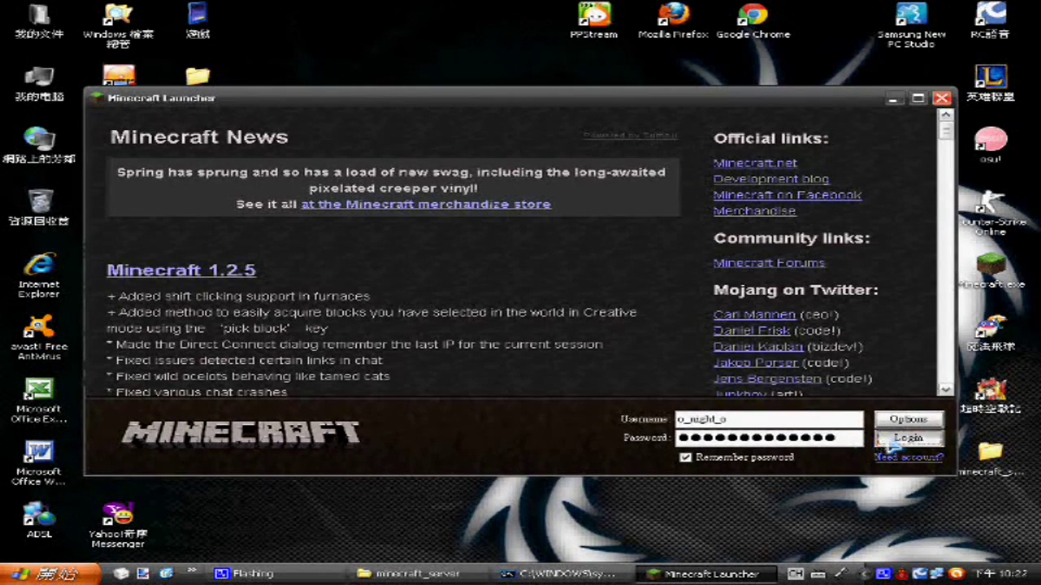
click(891, 440)
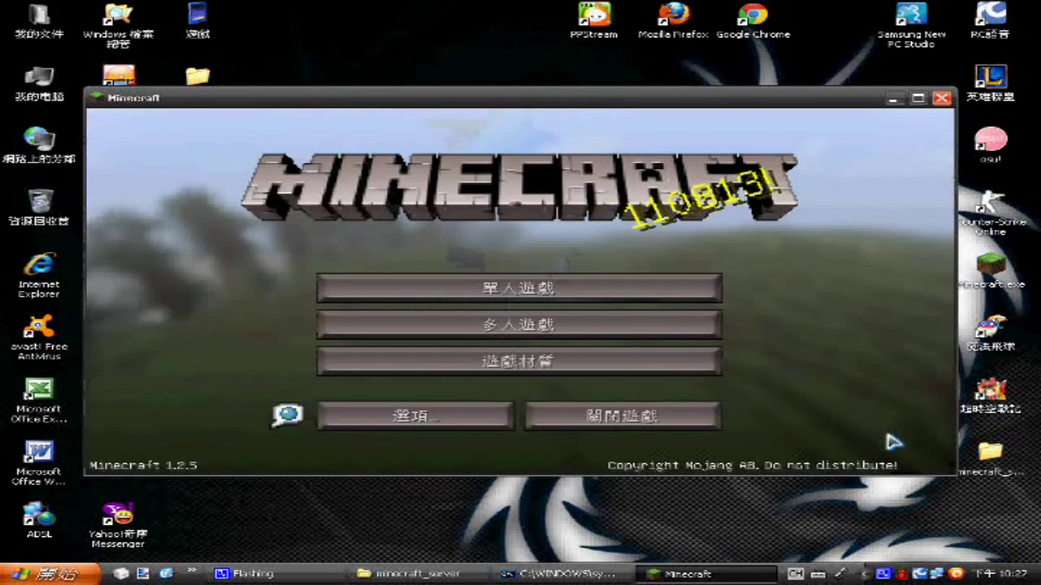
click(563, 333)
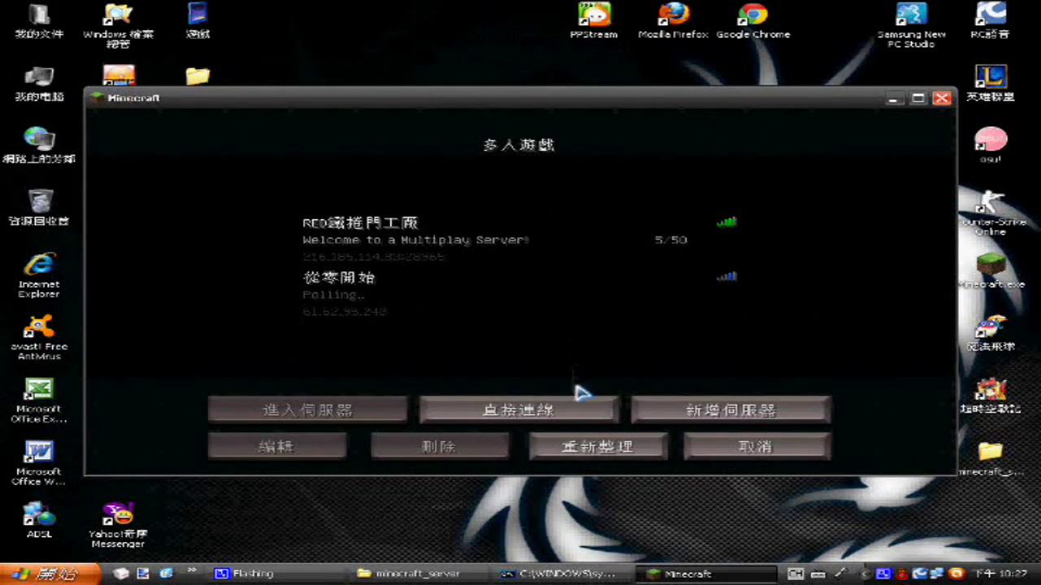
Step: Join the local server through a direct connection to the address 127.0.0.1
click(540, 411)
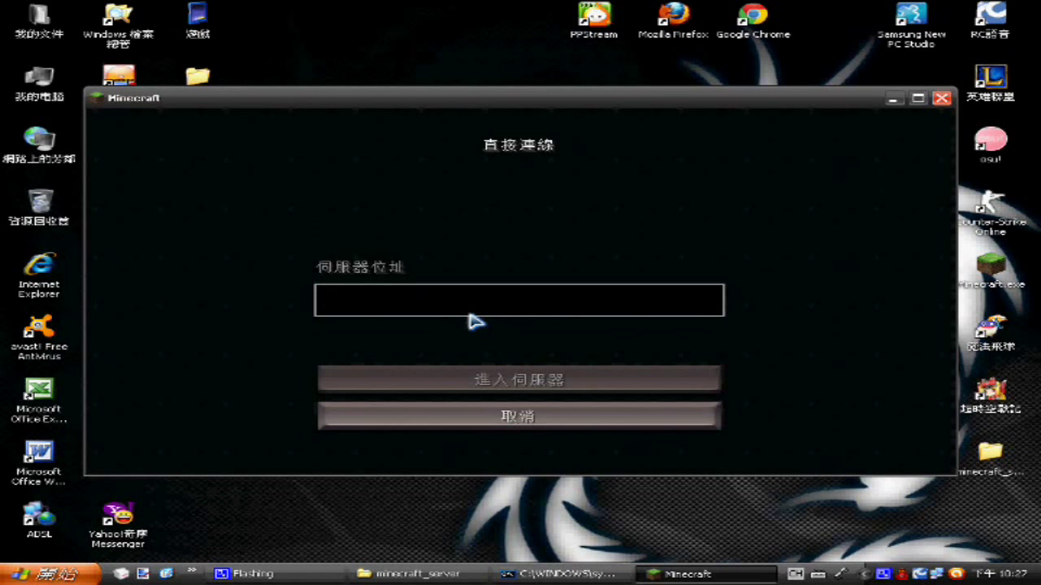
text(127.0.0.1)
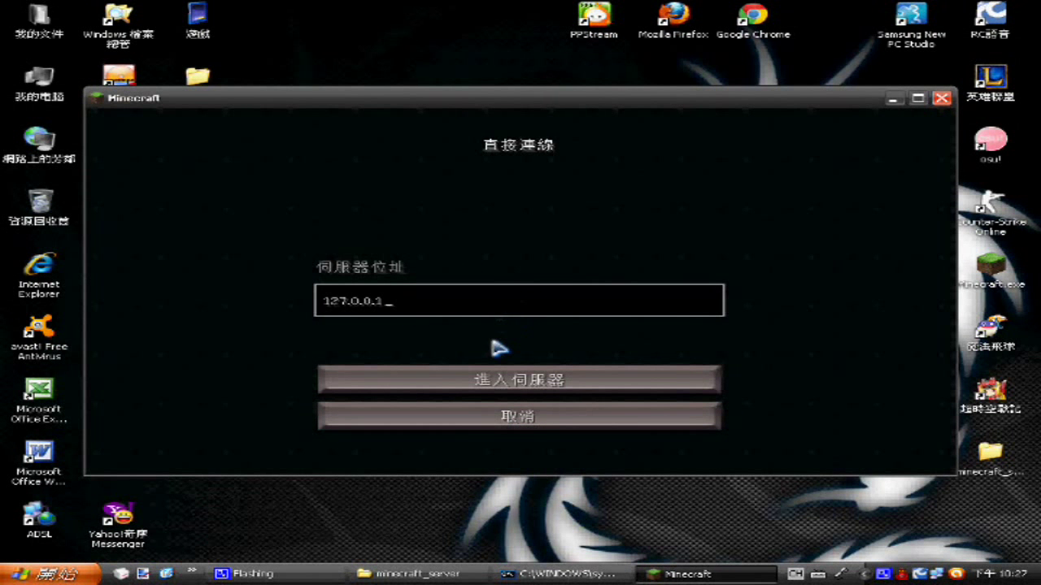
click(476, 380)
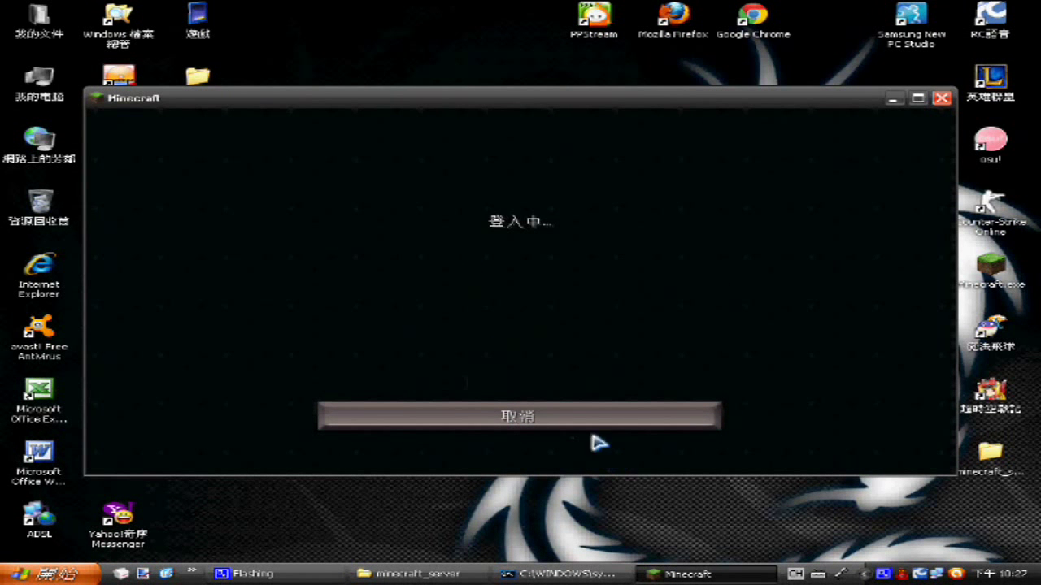
click(528, 419)
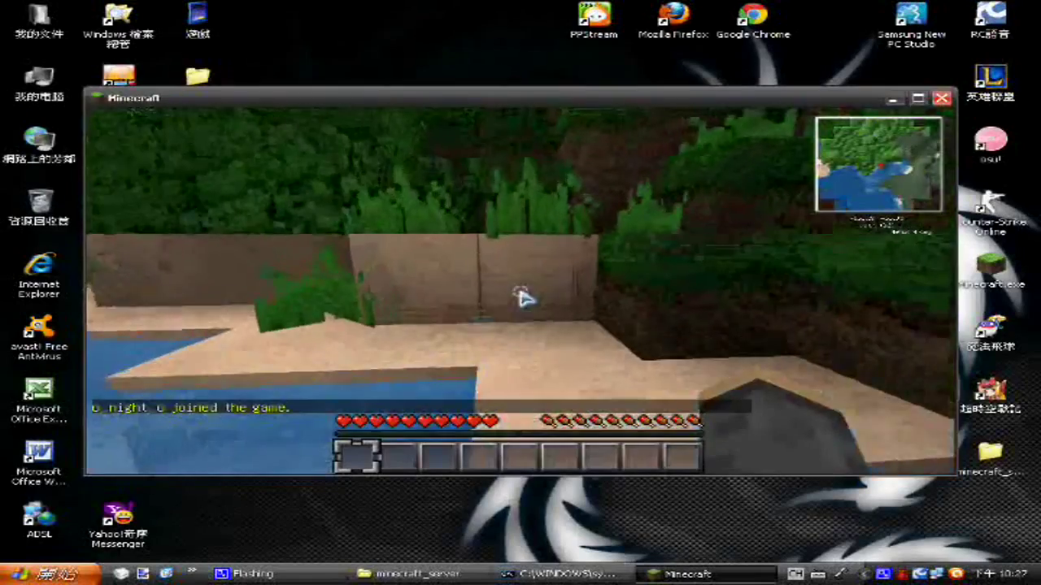
Step: Try to turn Creative mode on from the inventory screen
key(e)
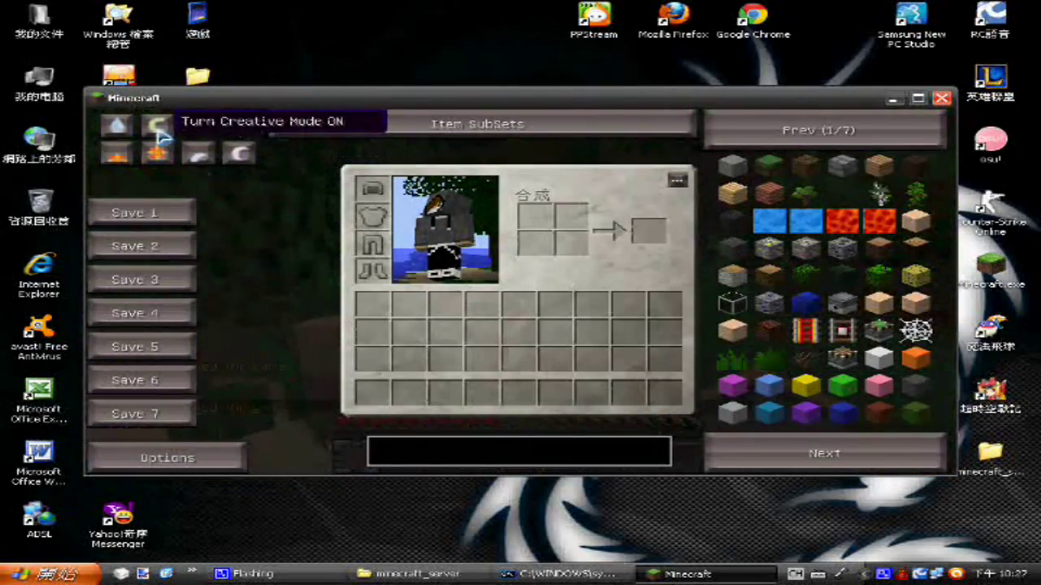
click(159, 153)
key(e)
Step: Grant the player operator status with the op command in the server console, and turn Creative mode on from the game's inventory screen
click(569, 574)
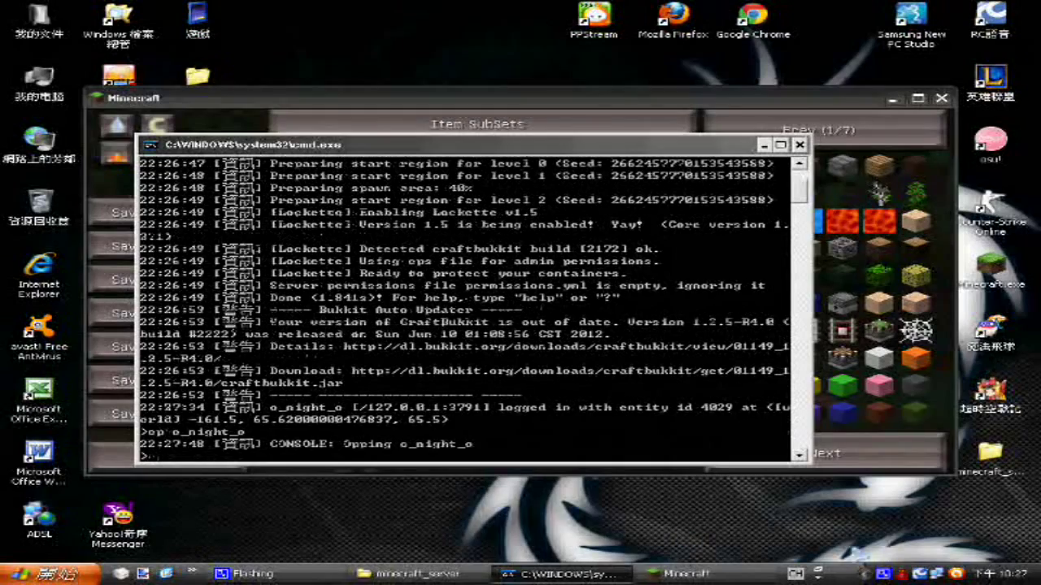
click(947, 406)
key(e)
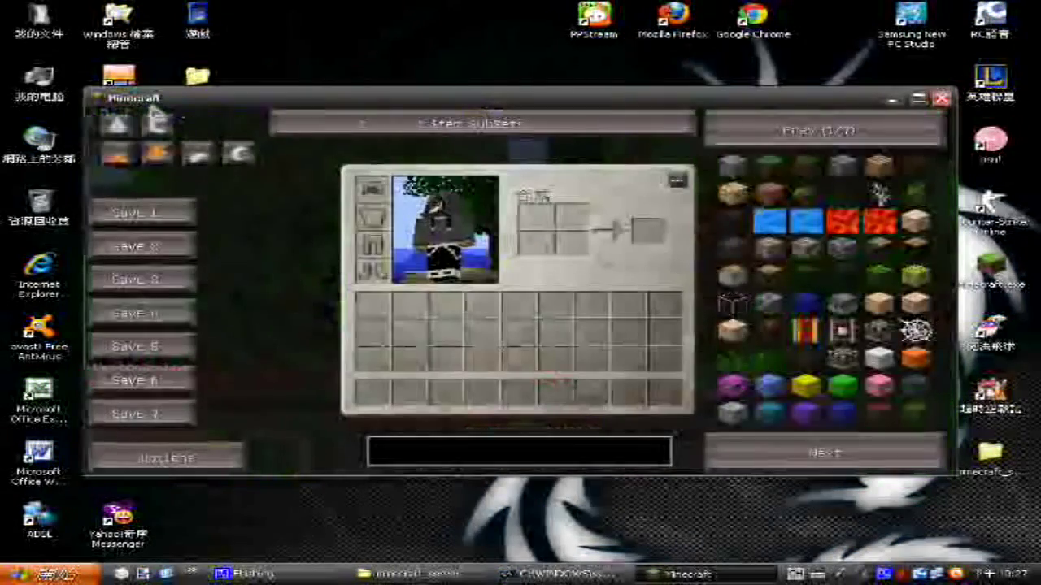
click(255, 116)
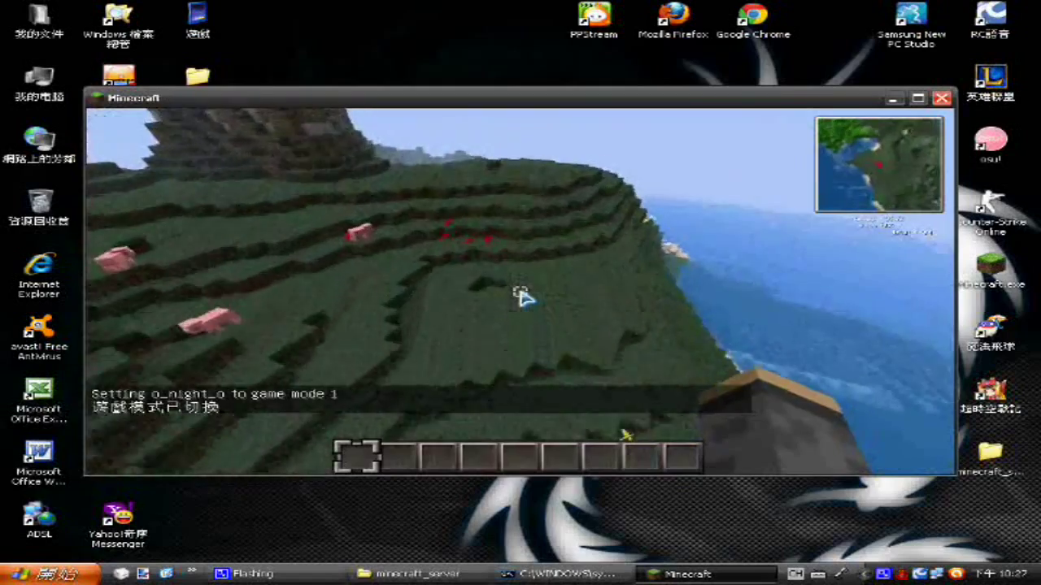
Step: Add a chest and a sign to the hotbar from the Creative inventory
key(e)
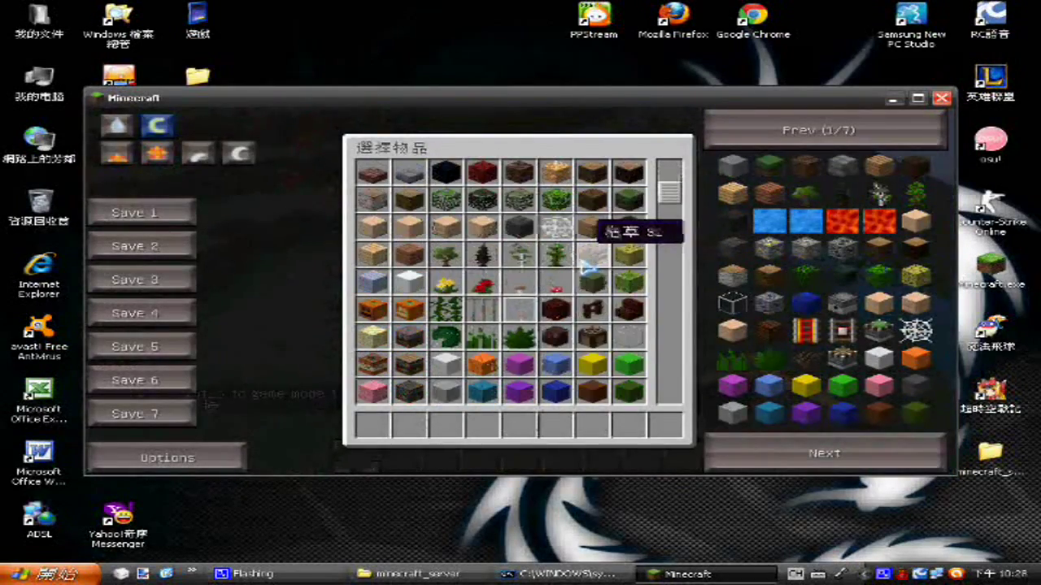
scroll(553, 308, down, 3)
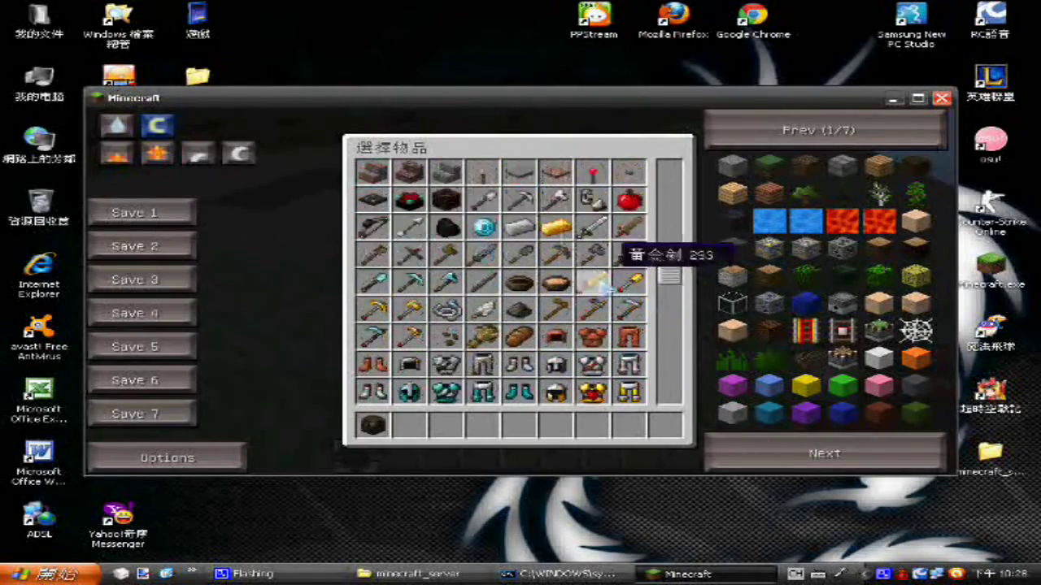
scroll(569, 297, up, 6)
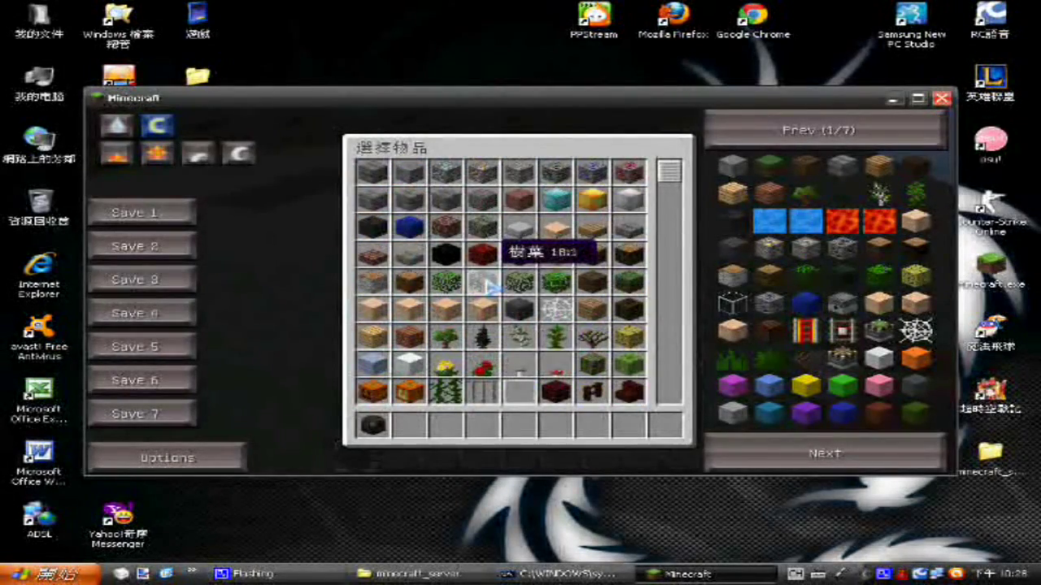
scroll(508, 285, down, 1)
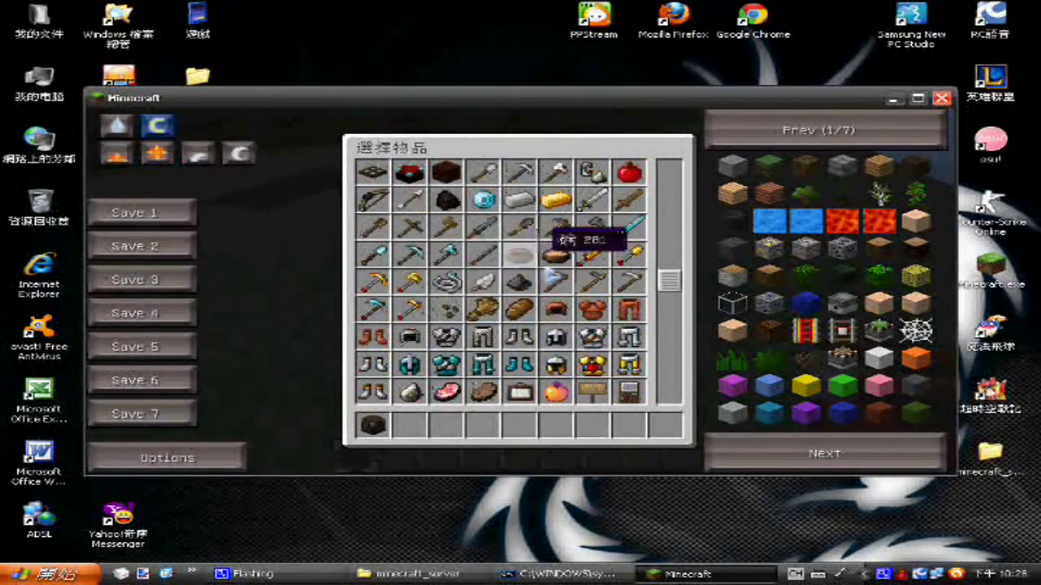
click(617, 329)
click(409, 424)
key(e)
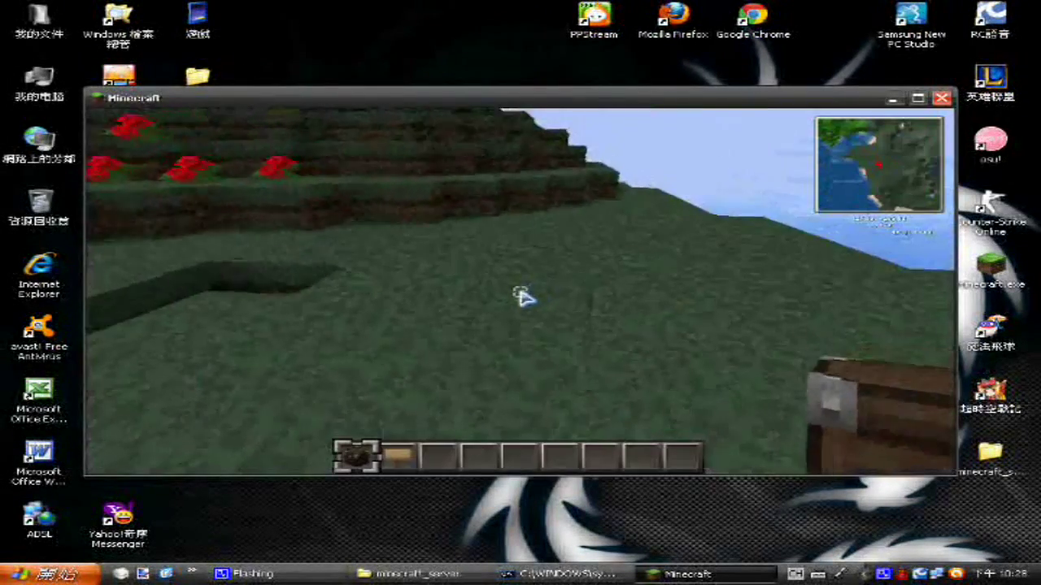
Step: Place the chest on the grass and attach a sign to its front to lock it with Lockette
right_click(522, 297)
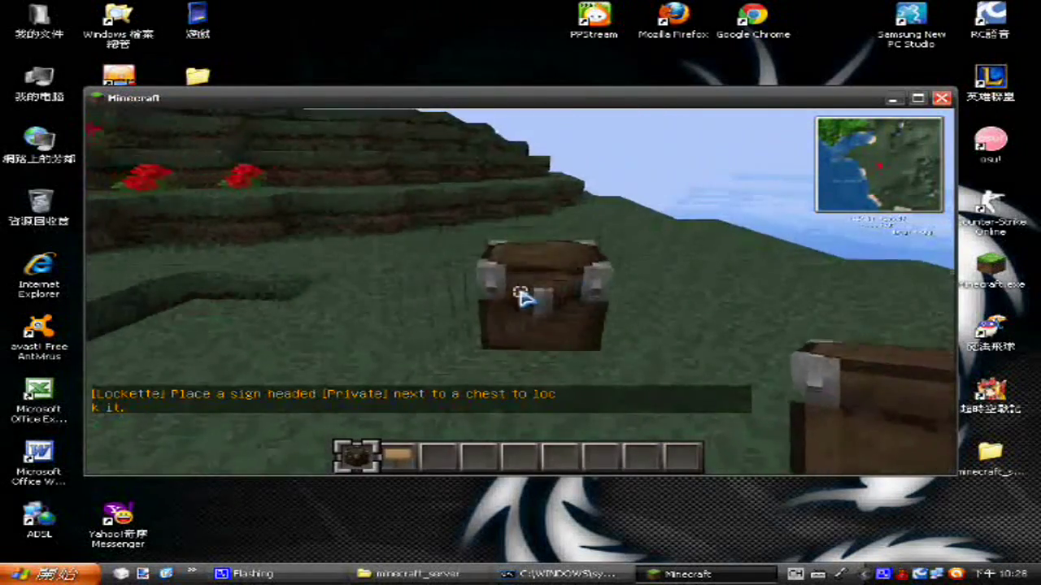
key(2)
key(w)
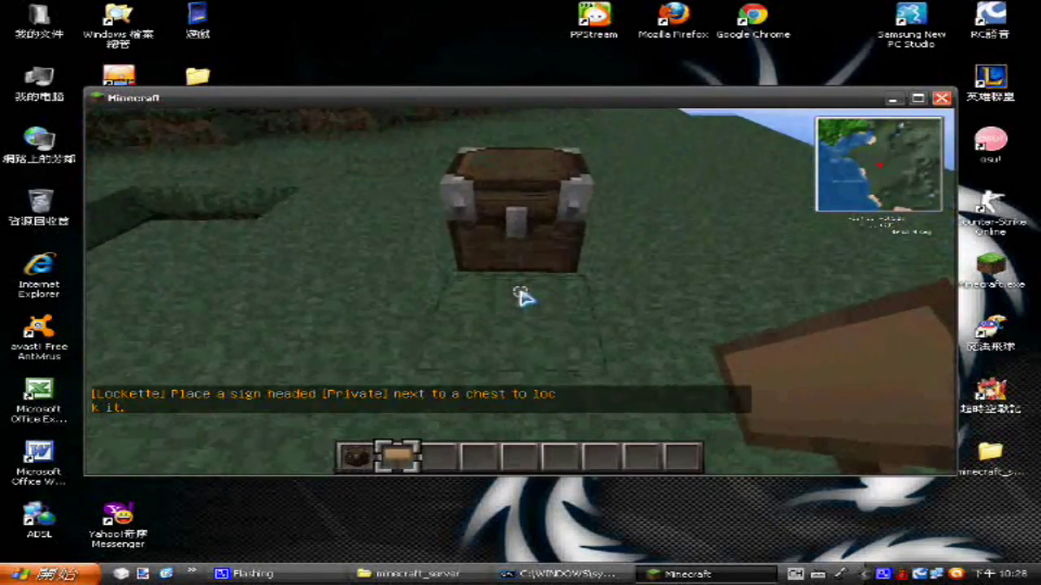
right_click(522, 296)
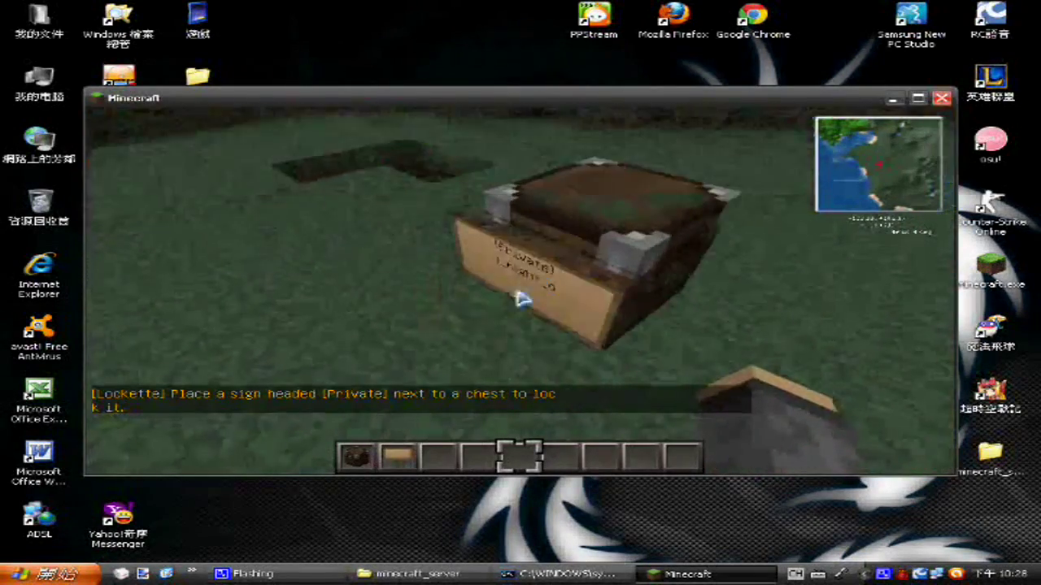
key(5)
key(s)
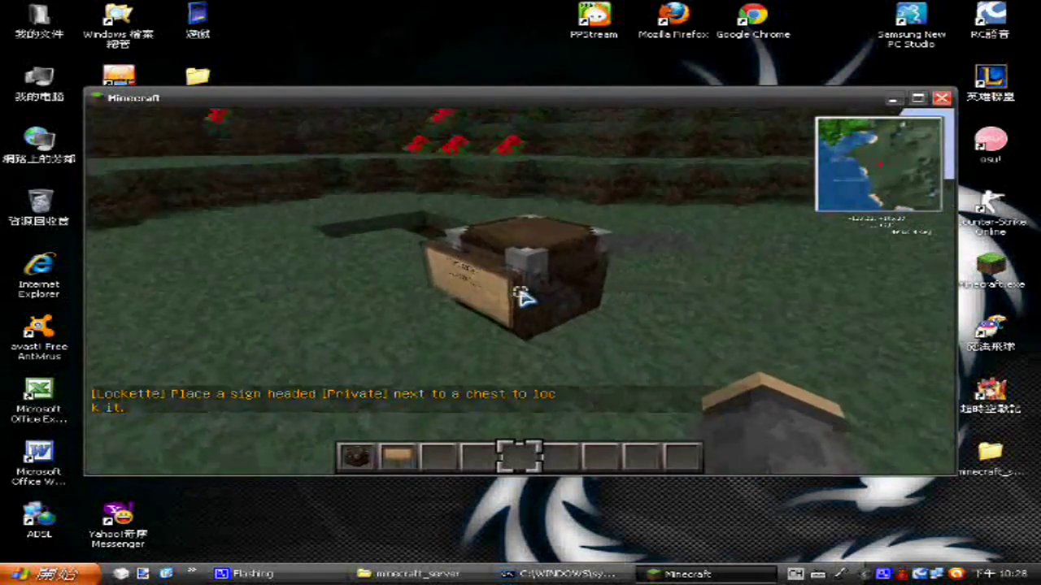
key(s)
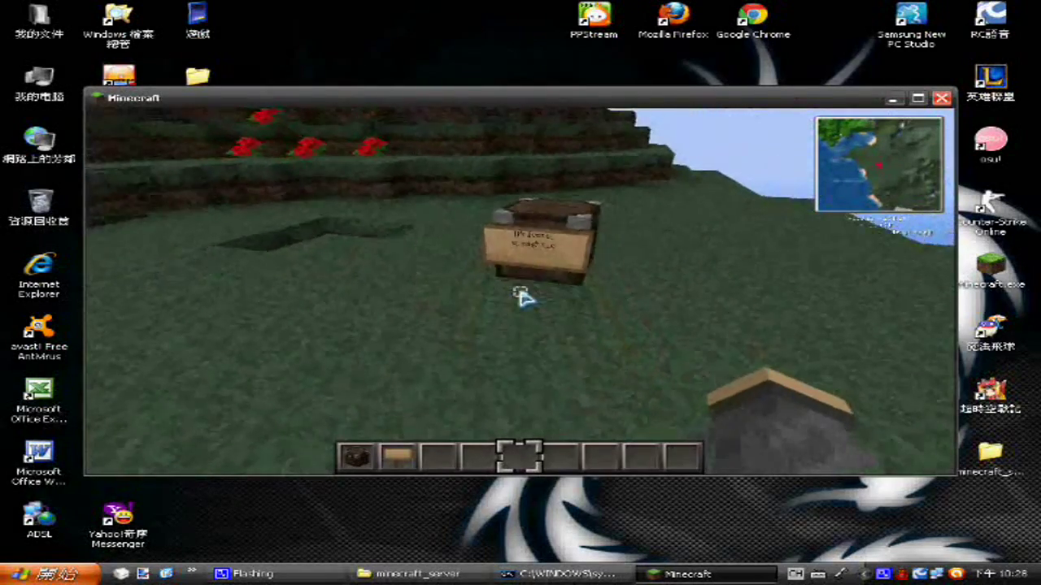
Step: Place a standing sign on the grass near the locked chest with the text 中文輸入
scroll(520, 299, up, 3)
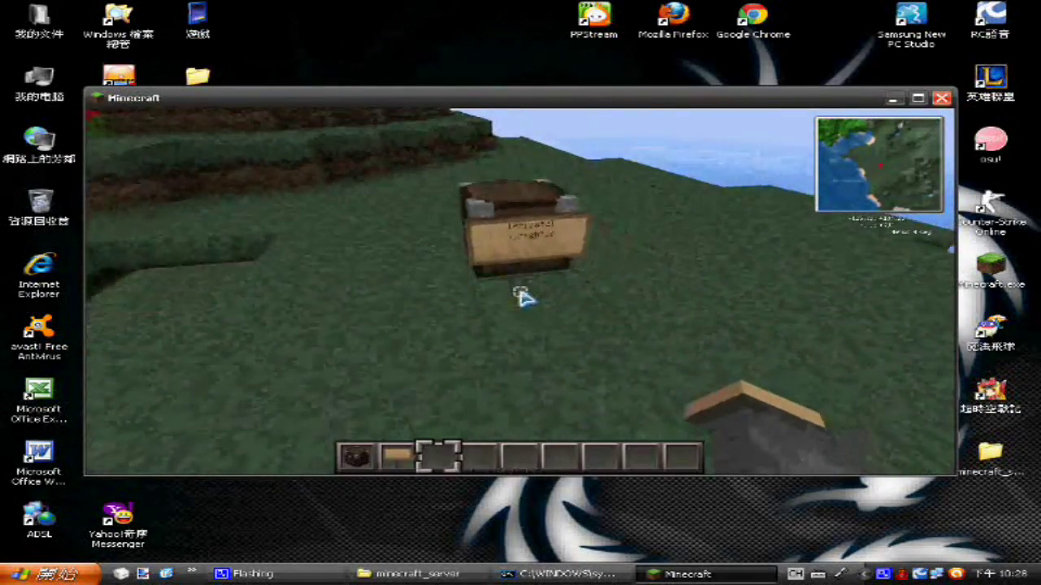
right_click(522, 298)
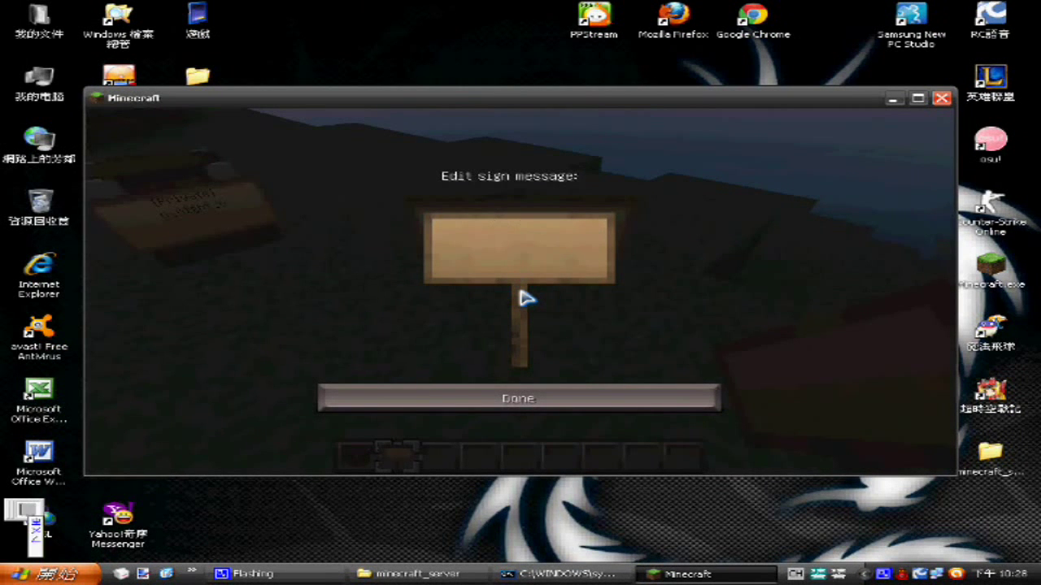
text(中文輸入)
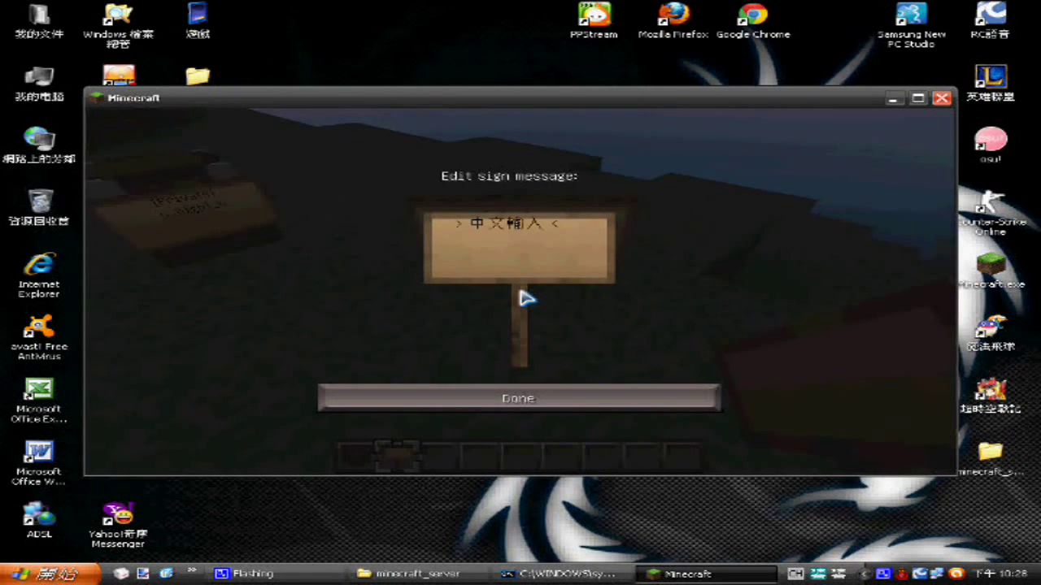
click(514, 389)
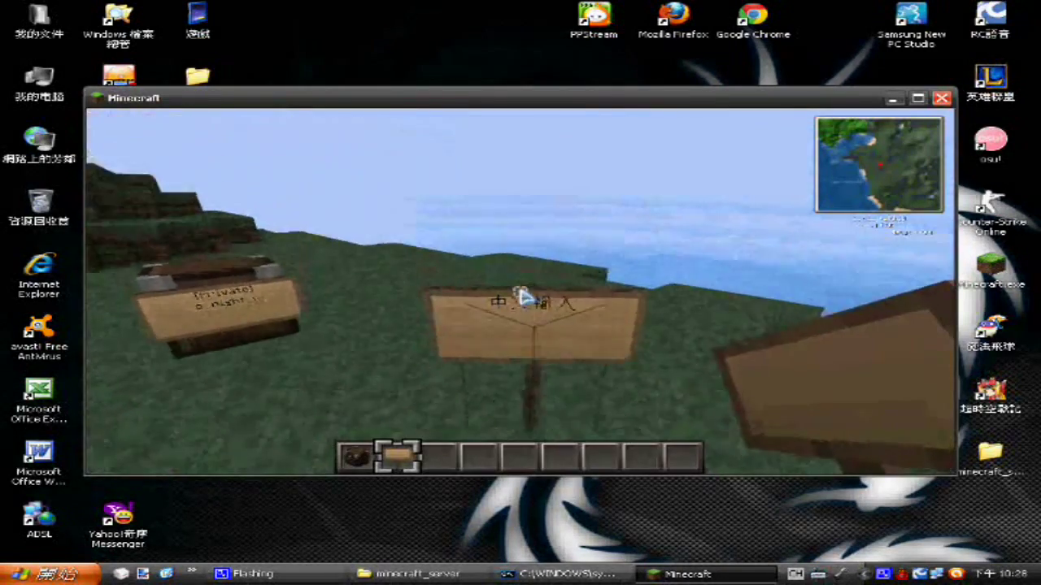
mouse_move(520, 297)
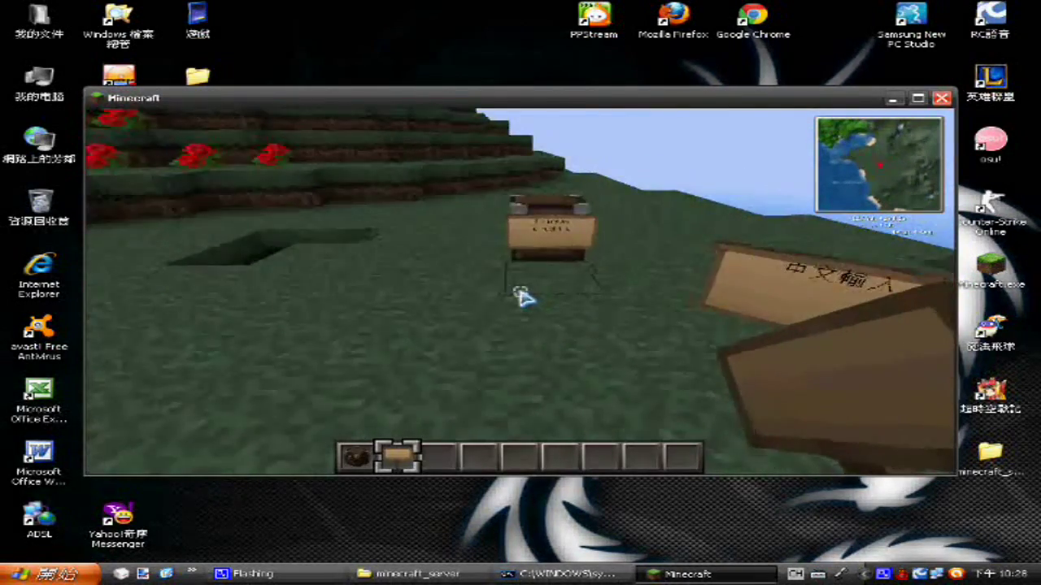
scroll(520, 298, down, 5)
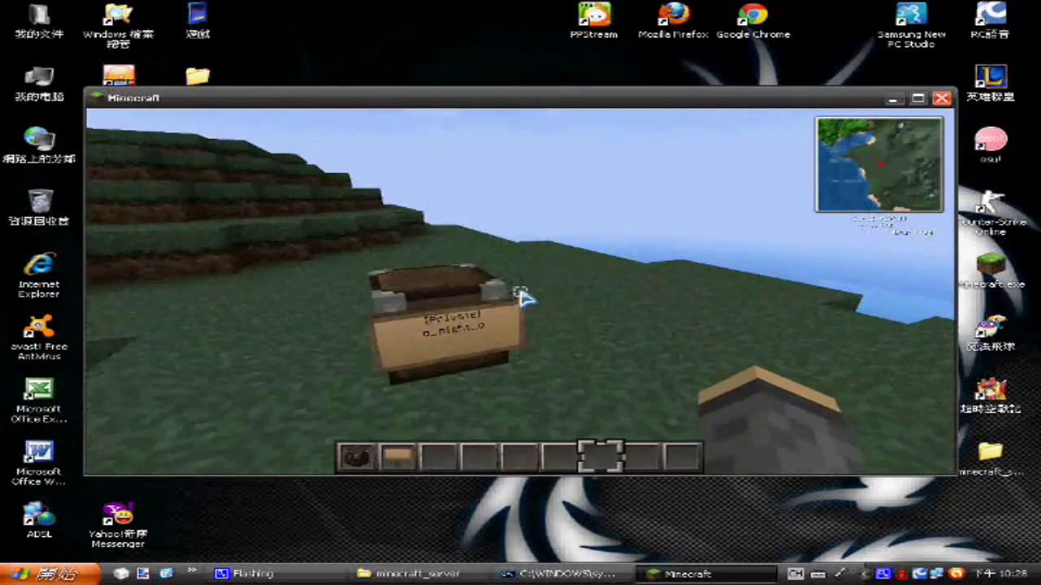
Step: Disconnect from the server, quit Minecraft and shut the server down with the stop command in its console
key(Escape)
click(539, 382)
click(600, 413)
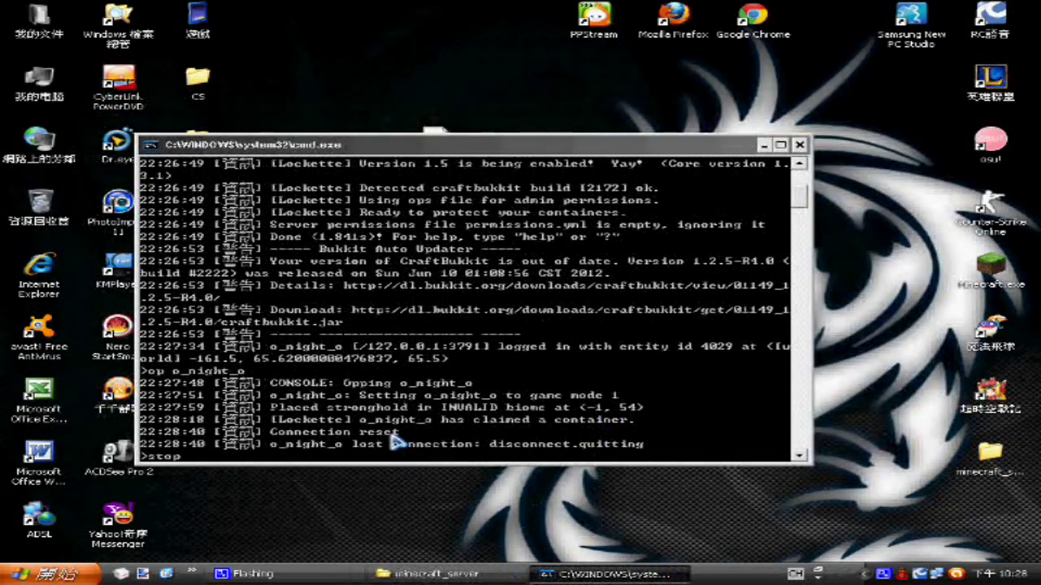
key(Return)
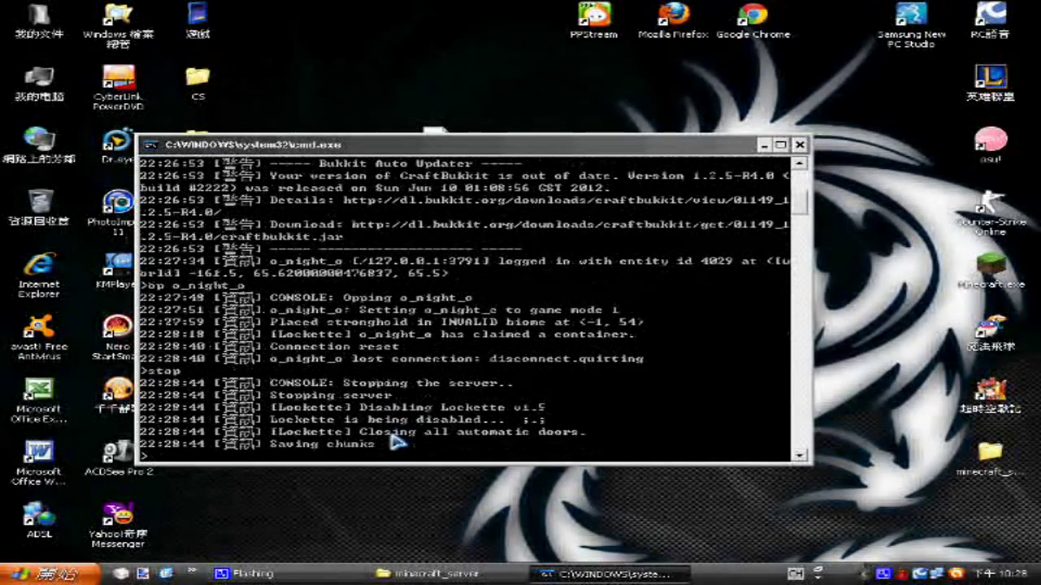
key(Return)
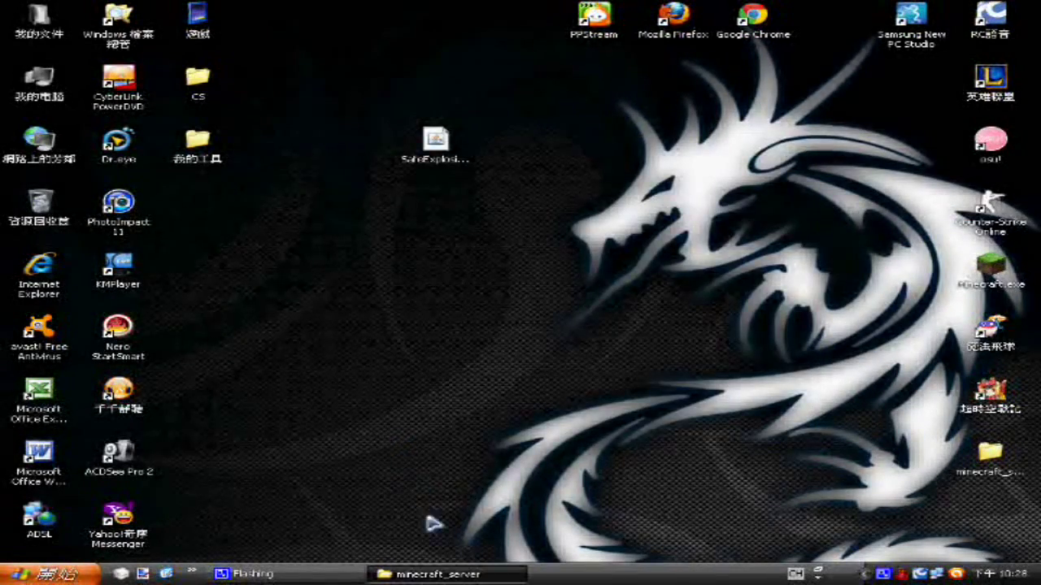
Step: Install the SafeExplosions plugin by moving its file from the desktop into the plugins folder of minecraft_server
click(435, 574)
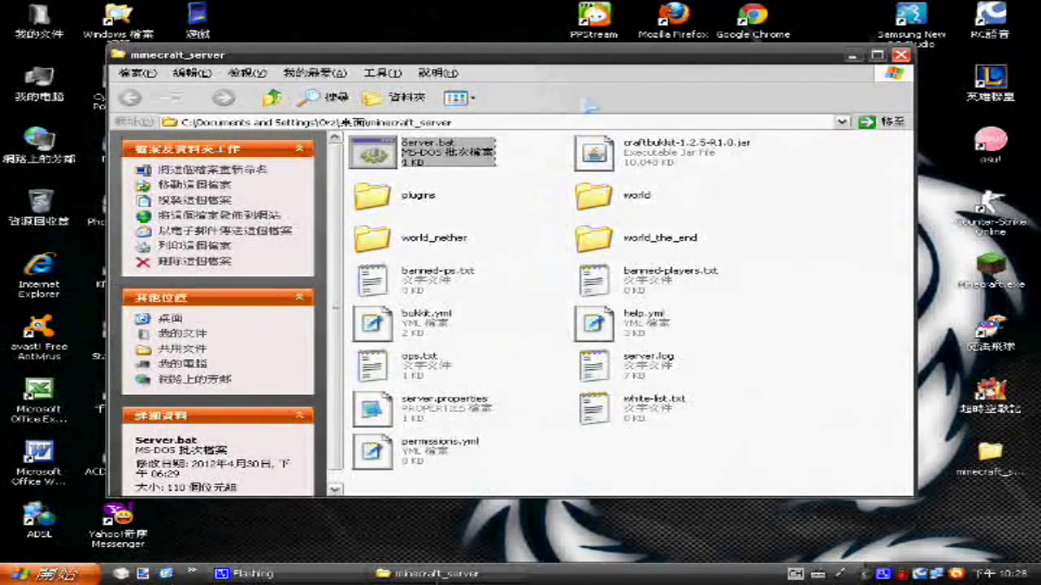
click(455, 575)
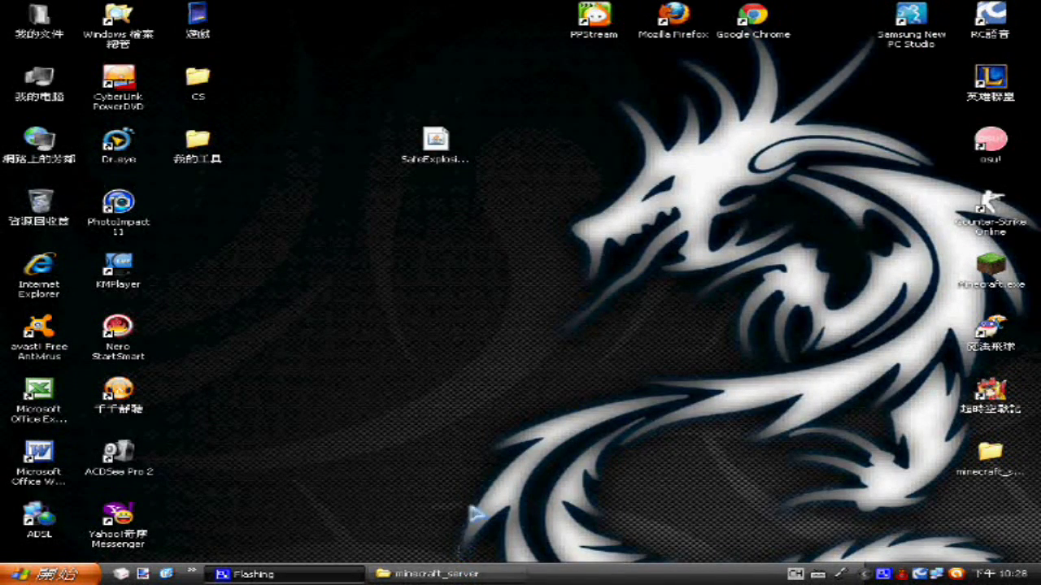
drag(435, 146, 549, 406)
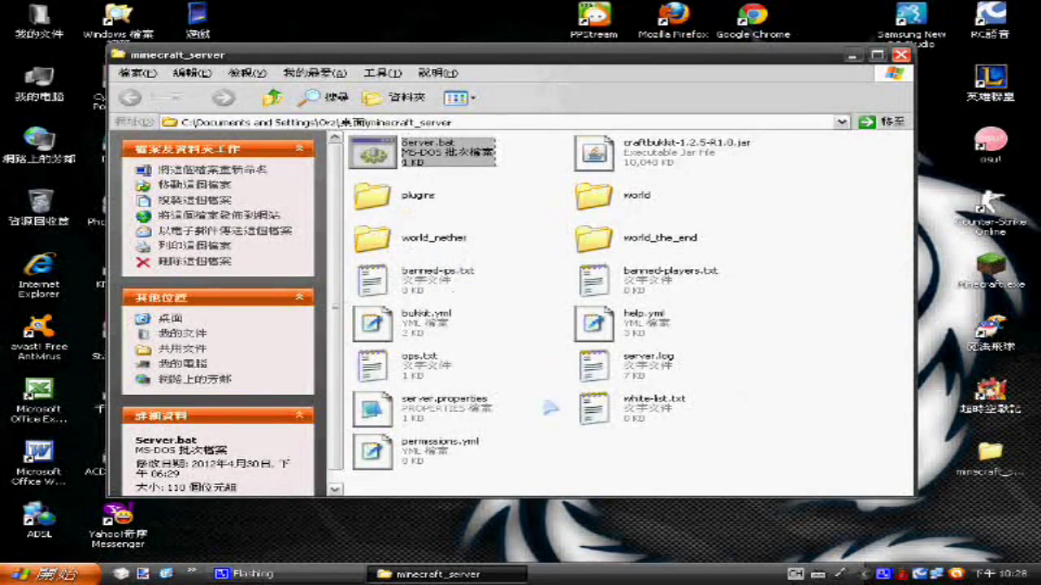
click(572, 450)
key(super+d)
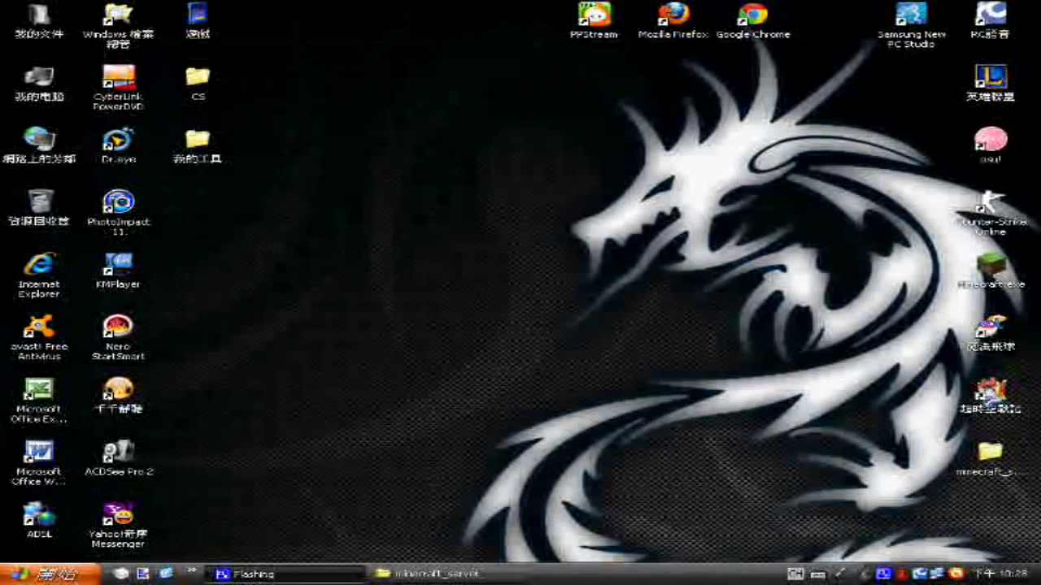
Step: Launch Minecraft, log in with the saved account and open the multiplayer server list
key(Return)
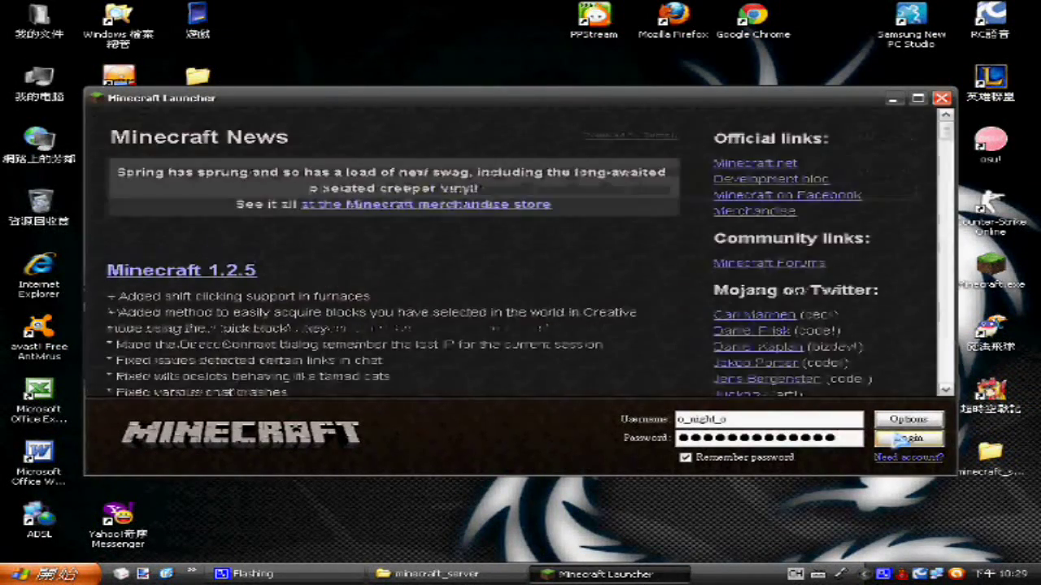
click(902, 439)
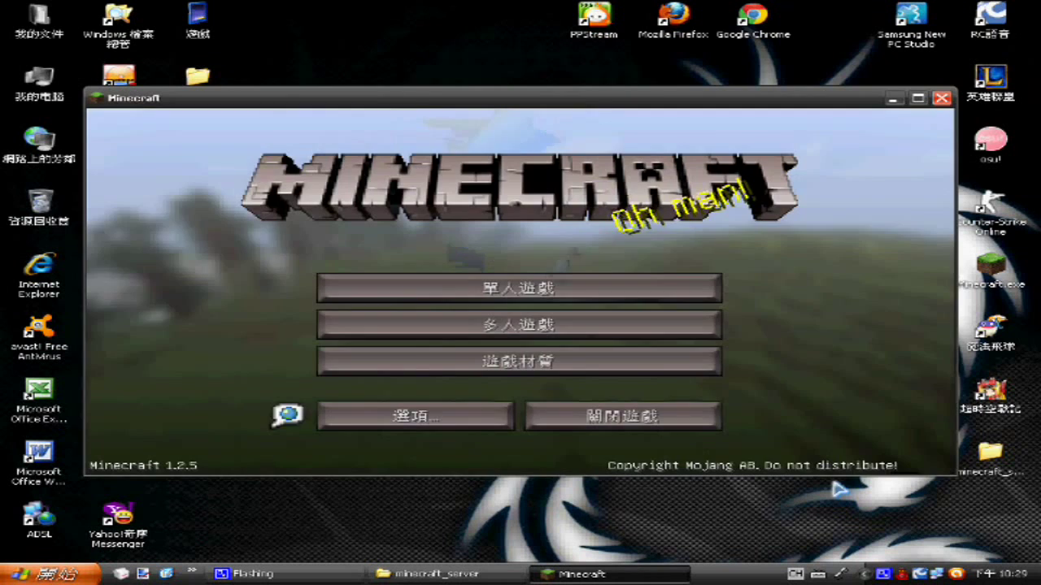
click(554, 335)
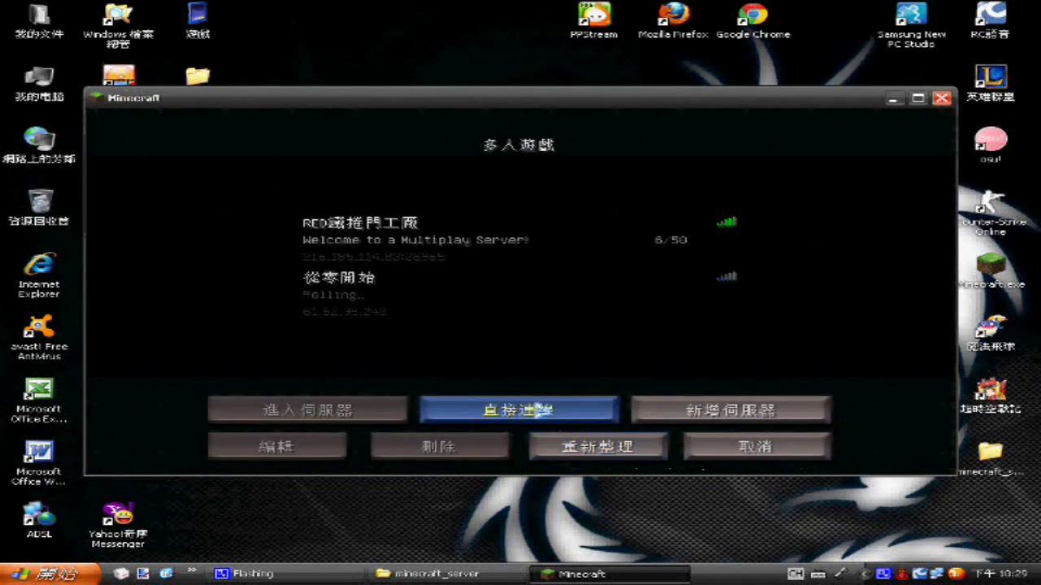
Step: Try to join the local server through a direct connection to the address 127.0.0.1
click(538, 409)
text(127.0.0.1)
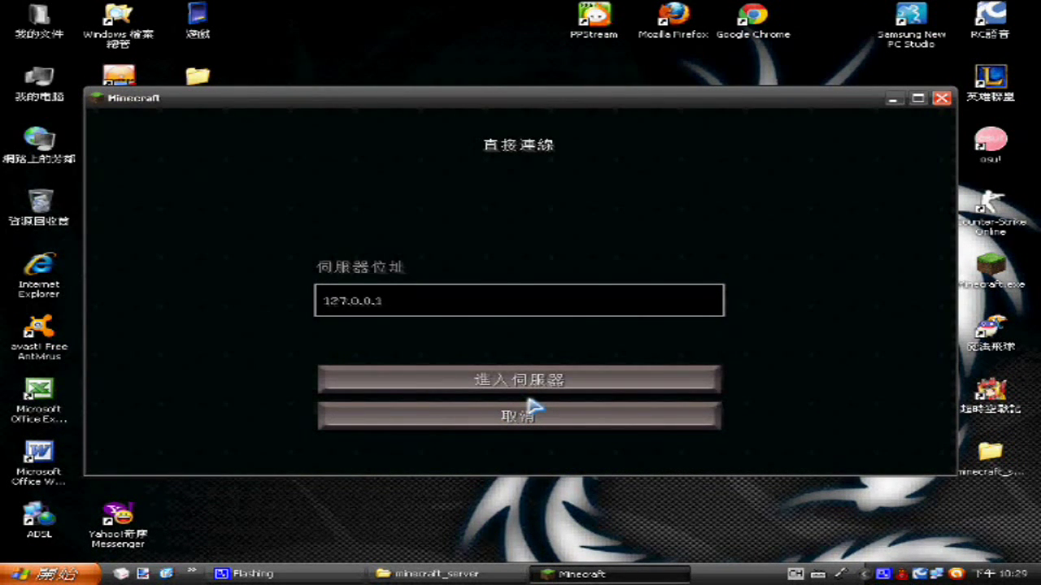
click(524, 387)
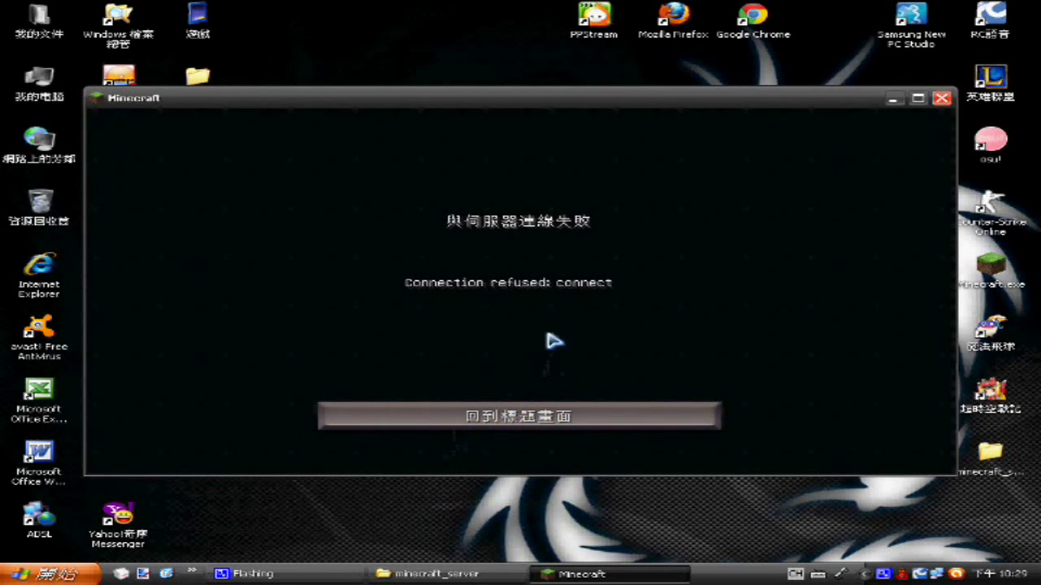
Step: Start the server by running Server.bat from the minecraft_server folder
click(431, 573)
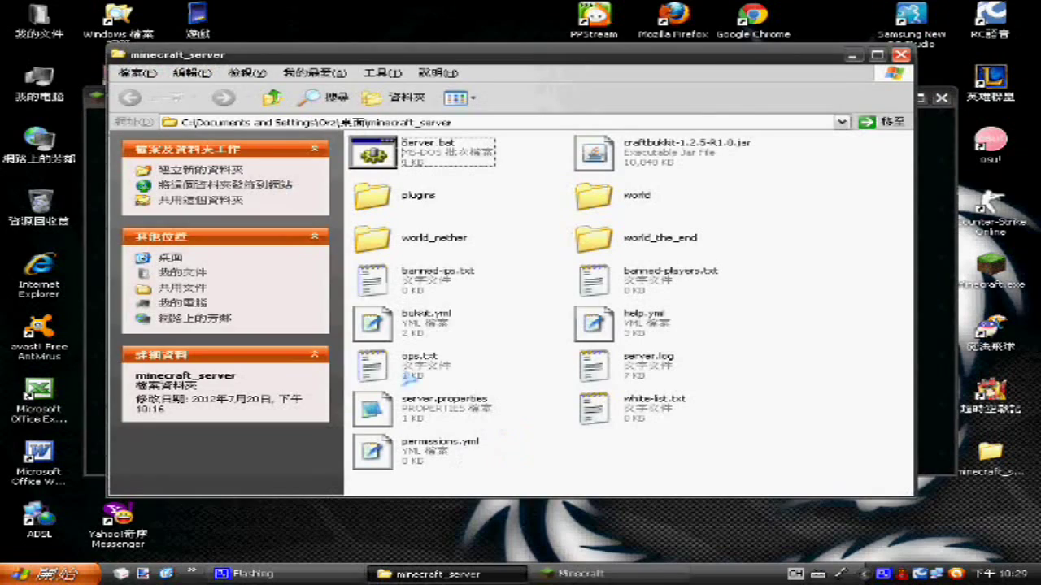
double_click(374, 150)
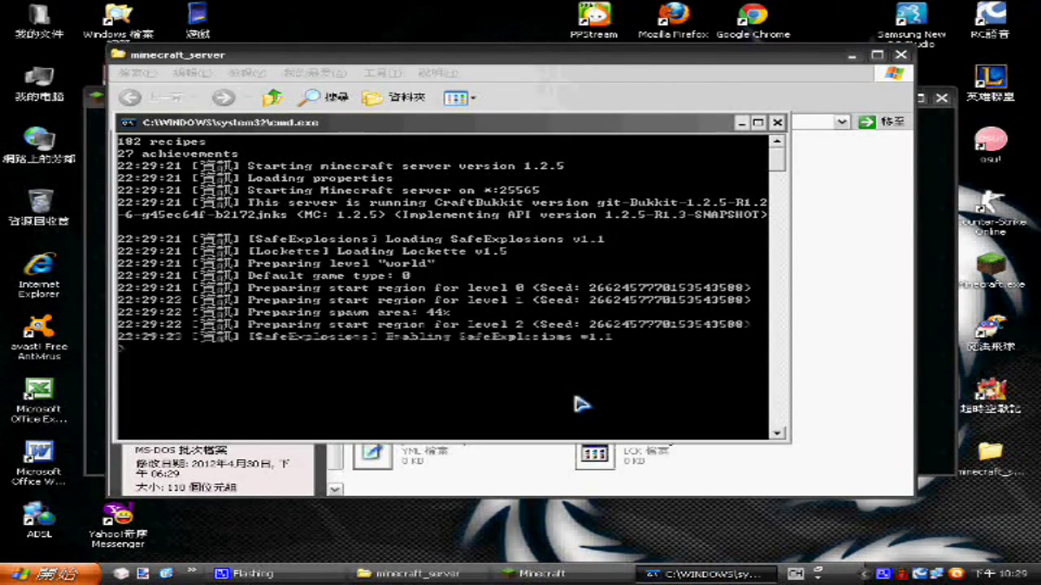
Step: Switch back to Minecraft, return to the title screen and join the local server through a direct connection
click(926, 360)
click(587, 406)
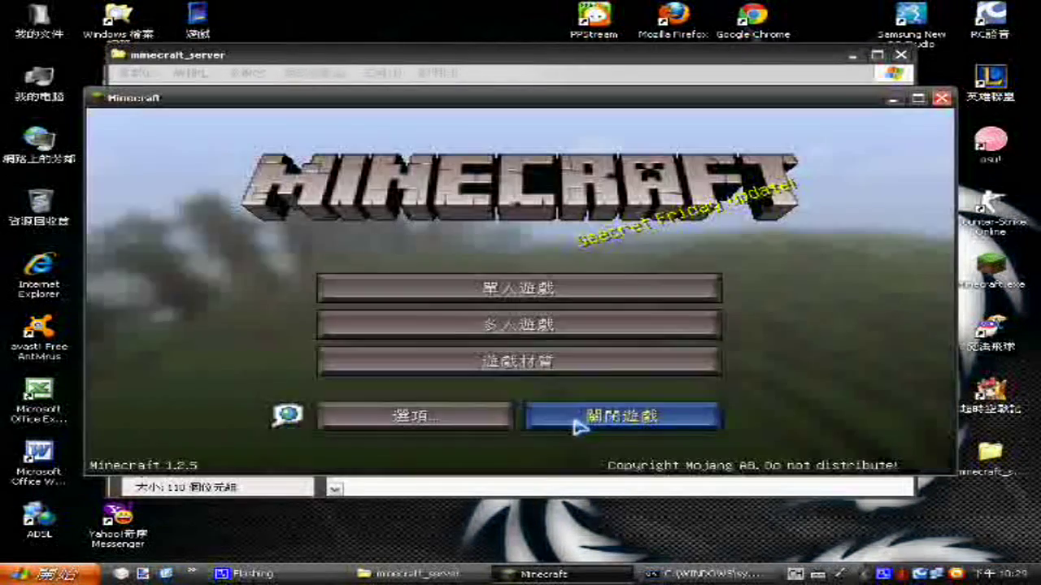
click(505, 337)
click(485, 377)
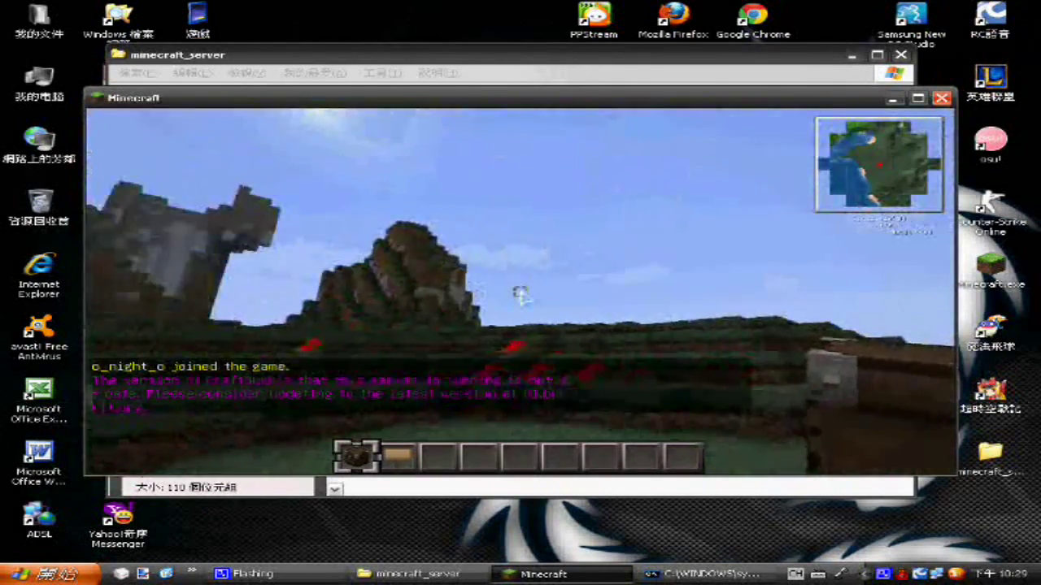
Step: Add a creeper spawn egg to the hotbar from the Creative inventory and spawn a creeper on the grass
key(e)
scroll(552, 289, down, 10)
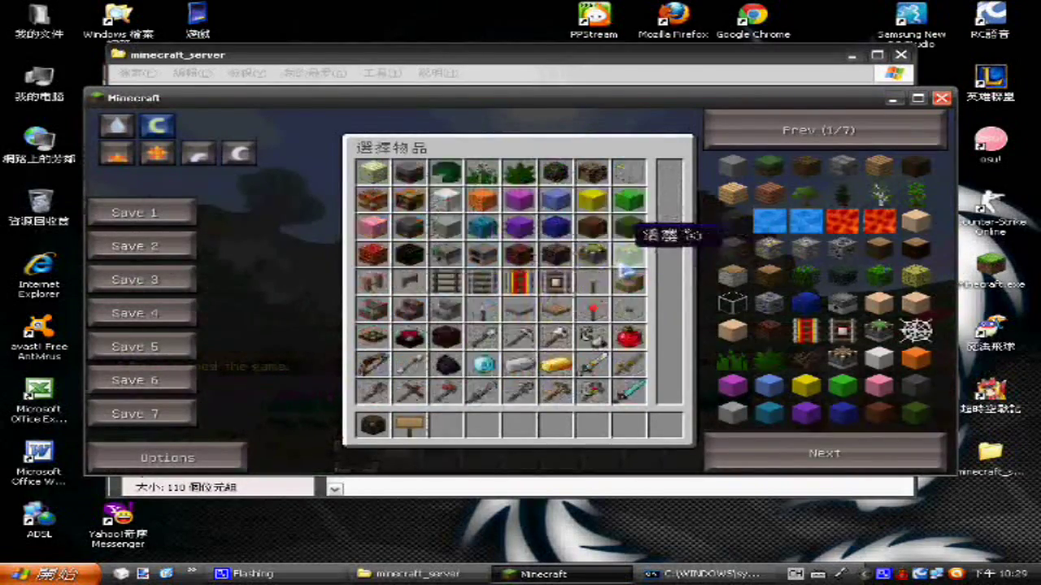
scroll(717, 275, up, 1)
scroll(471, 358, down, 3)
key(e)
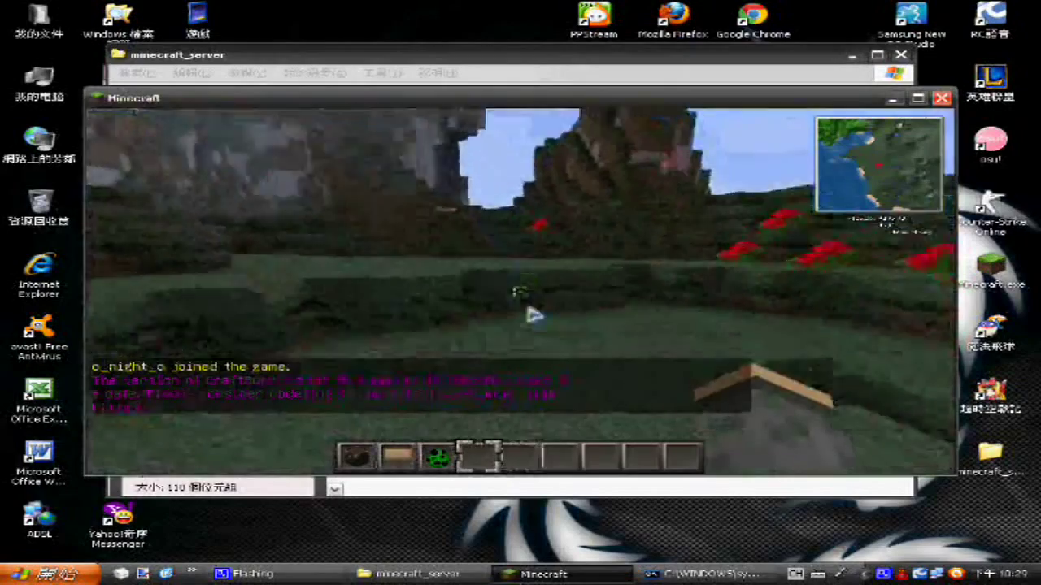
right_click(520, 297)
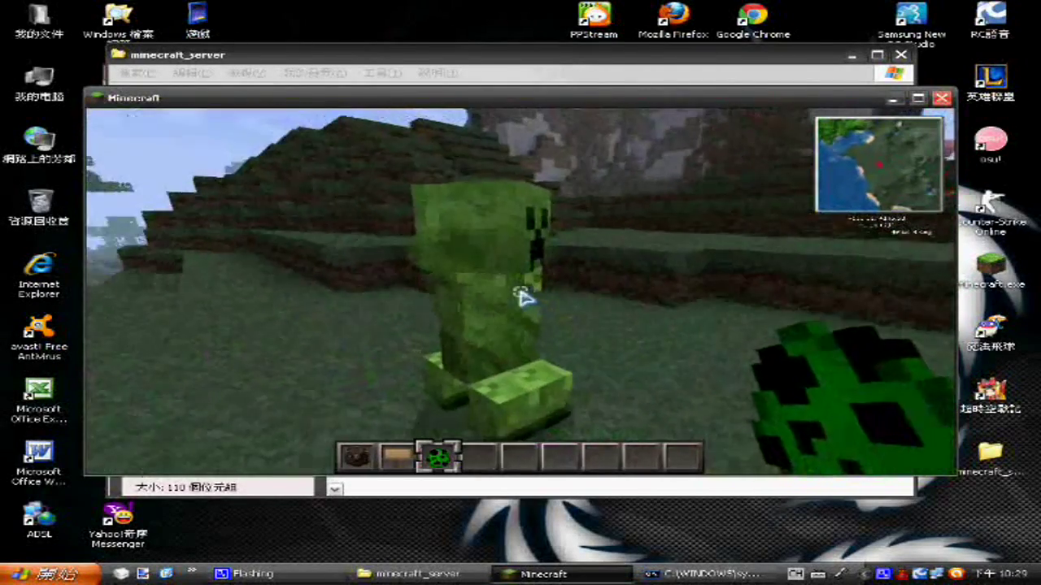
Step: Kill the creeper and add TNT and a flint and steel to the hotbar from the Creative inventory
click(520, 297)
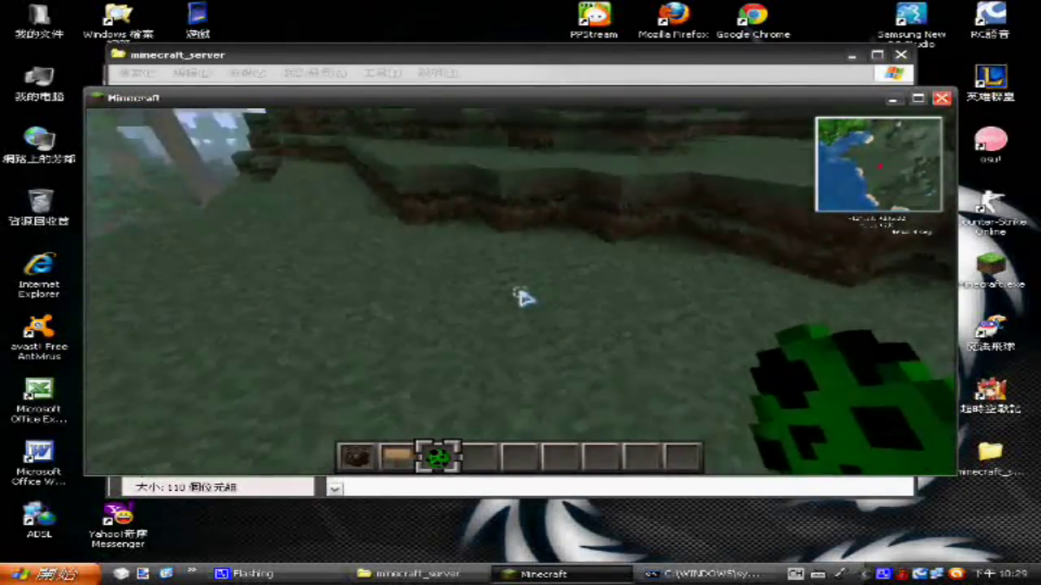
key(e)
scroll(611, 285, down, 3)
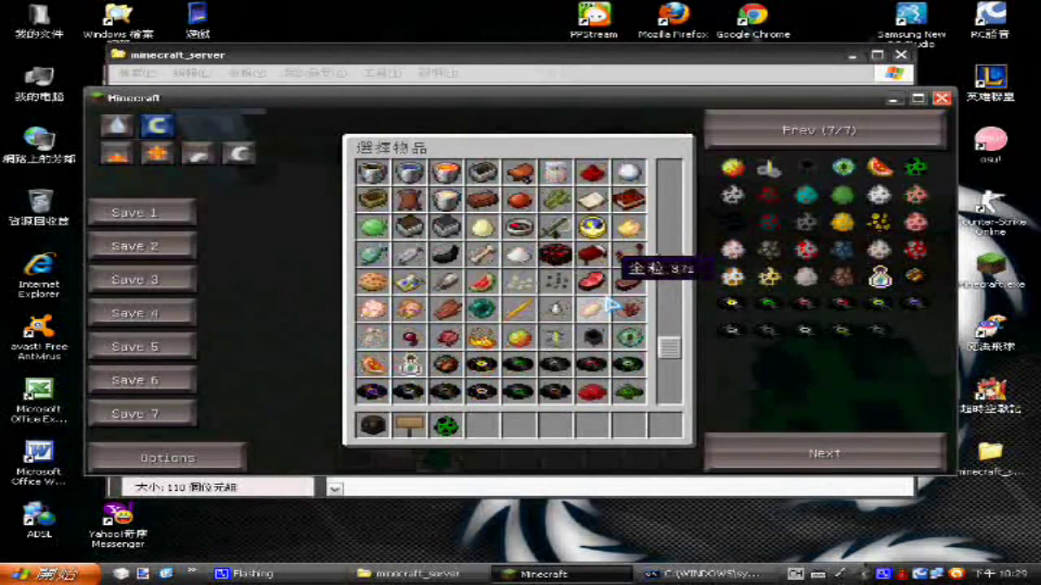
scroll(612, 304, up, 3)
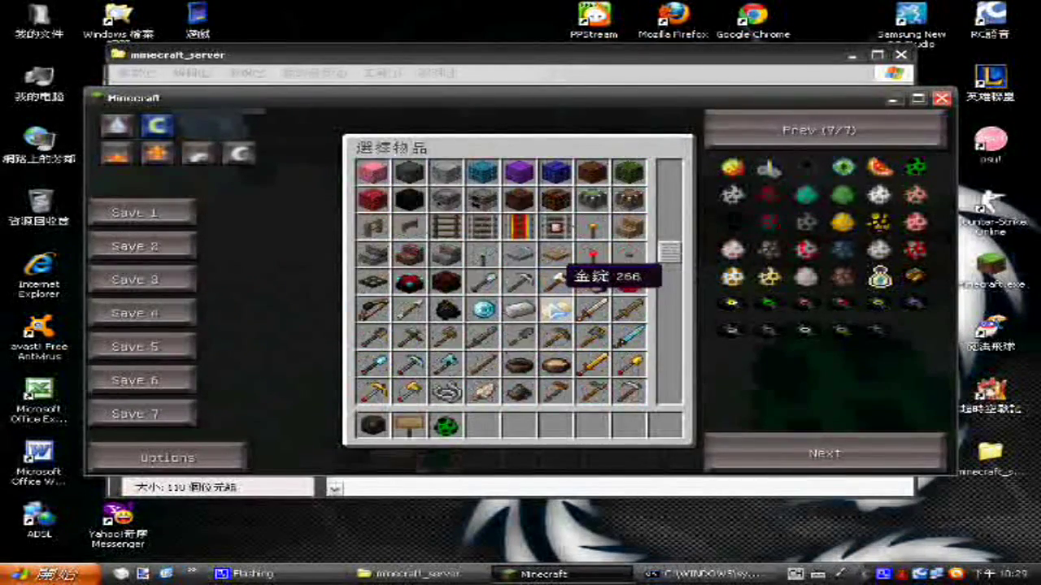
click(374, 234)
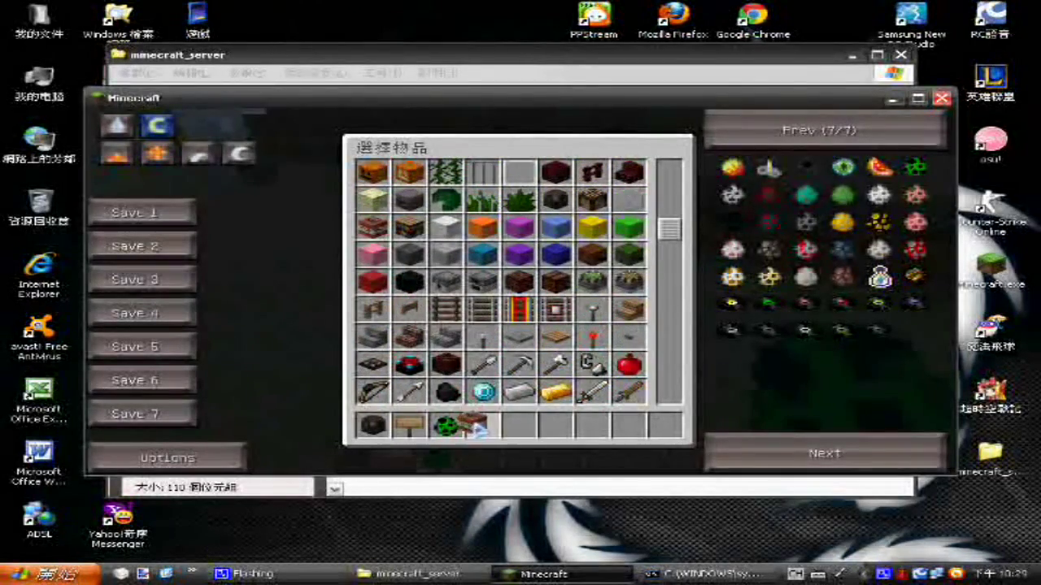
key(e)
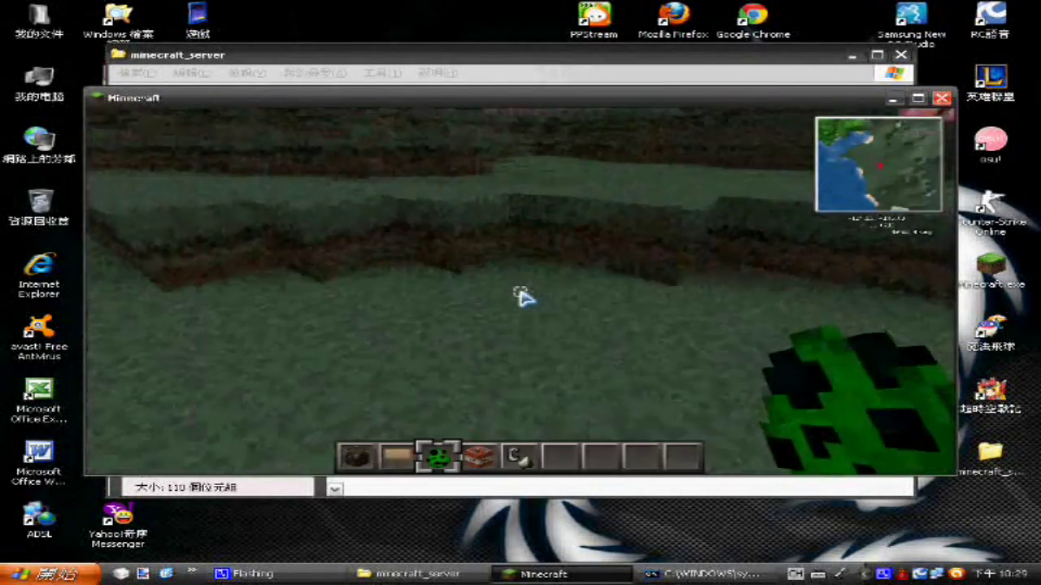
Step: Place TNT on the grass and ignite it with the flint and steel to try the explosion
key(4)
right_click(522, 298)
key(s)
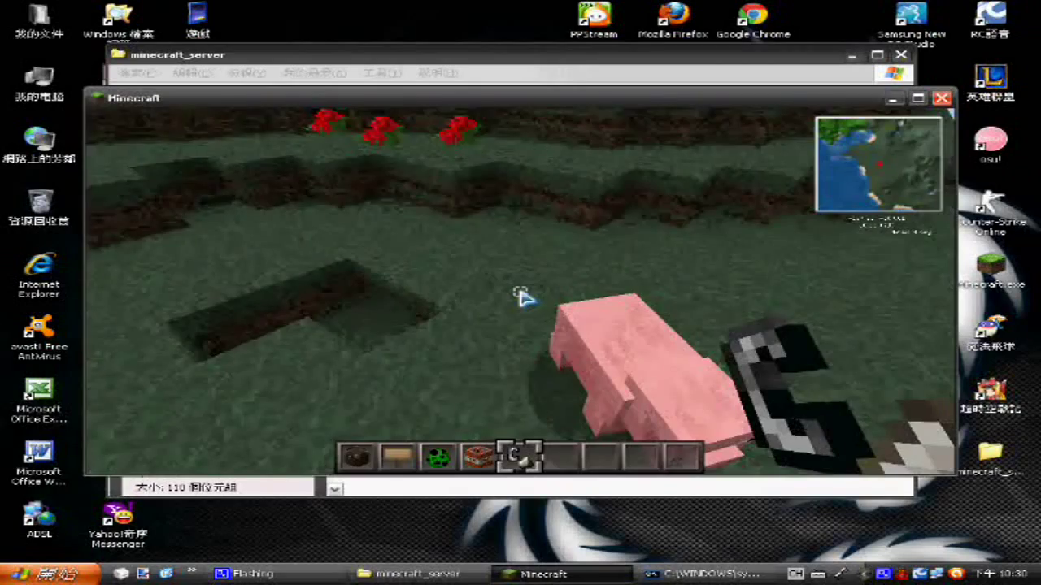
Step: Disconnect from the server and quit Minecraft from the title screen
key(Escape)
click(537, 374)
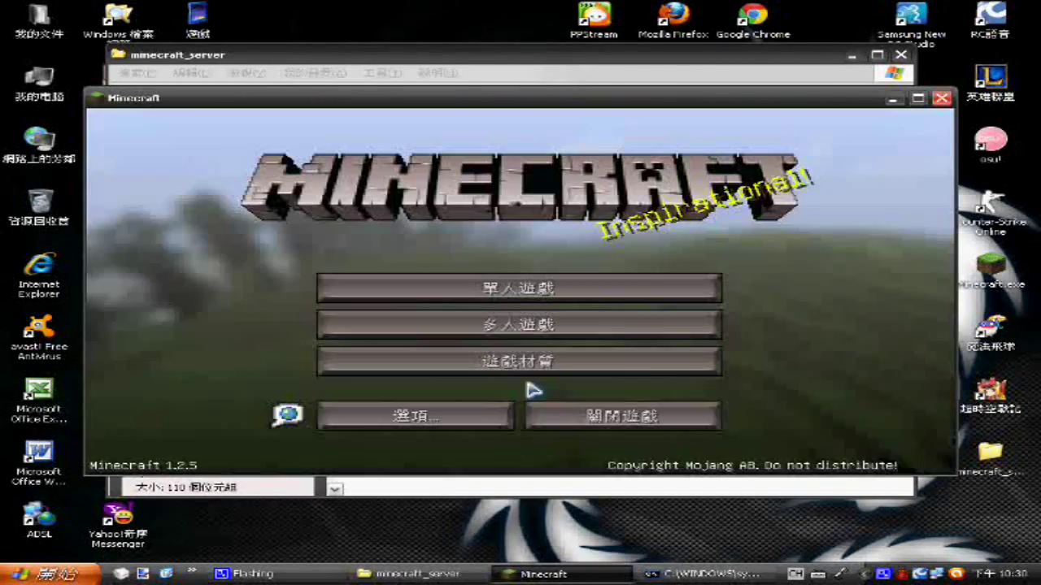
click(594, 420)
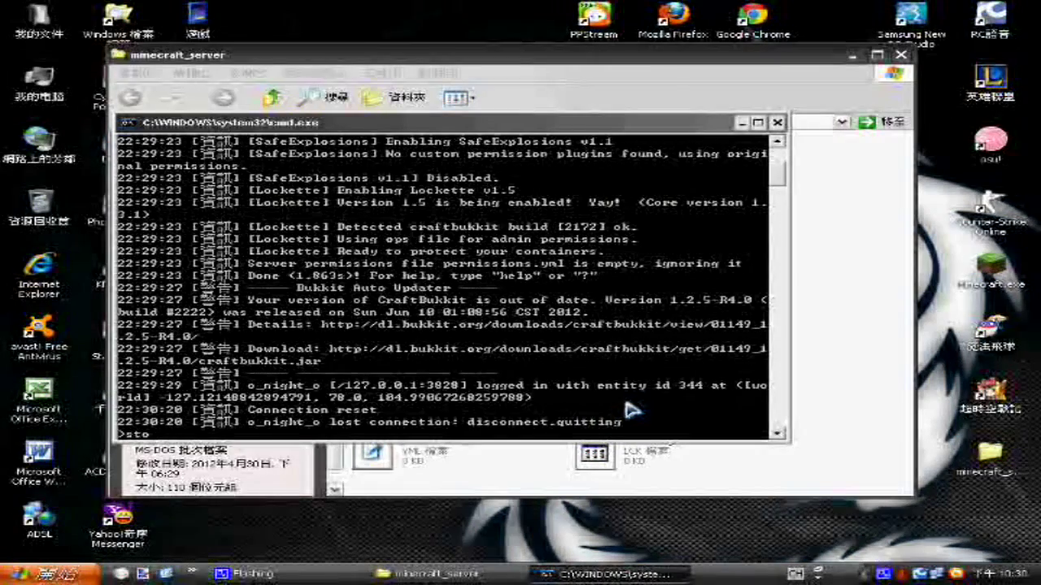
Step: Shut down the CraftBukkit server with the stop command and close the minecraft_server folder
text(op)
key(Return)
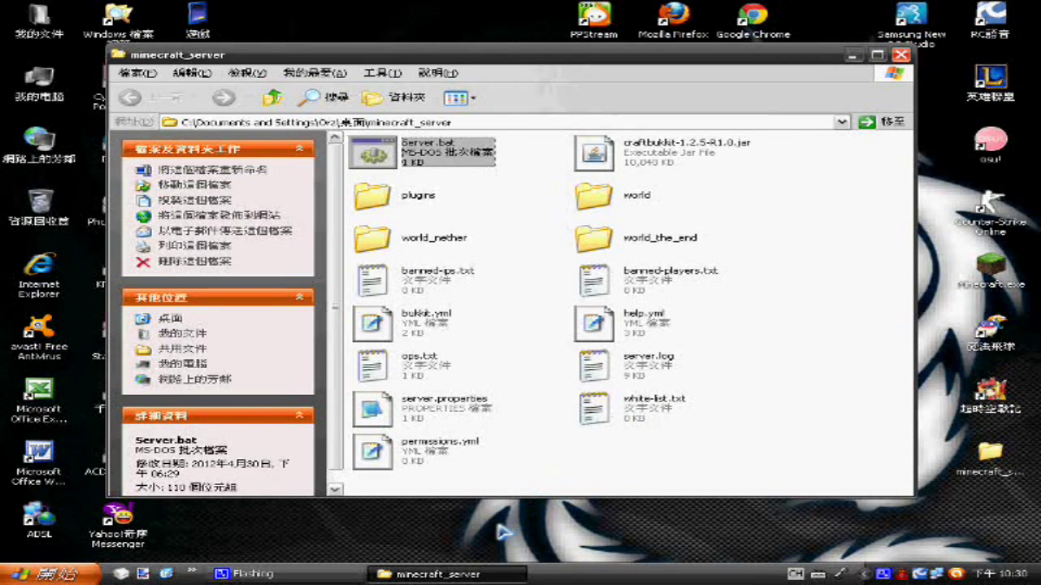
click(901, 55)
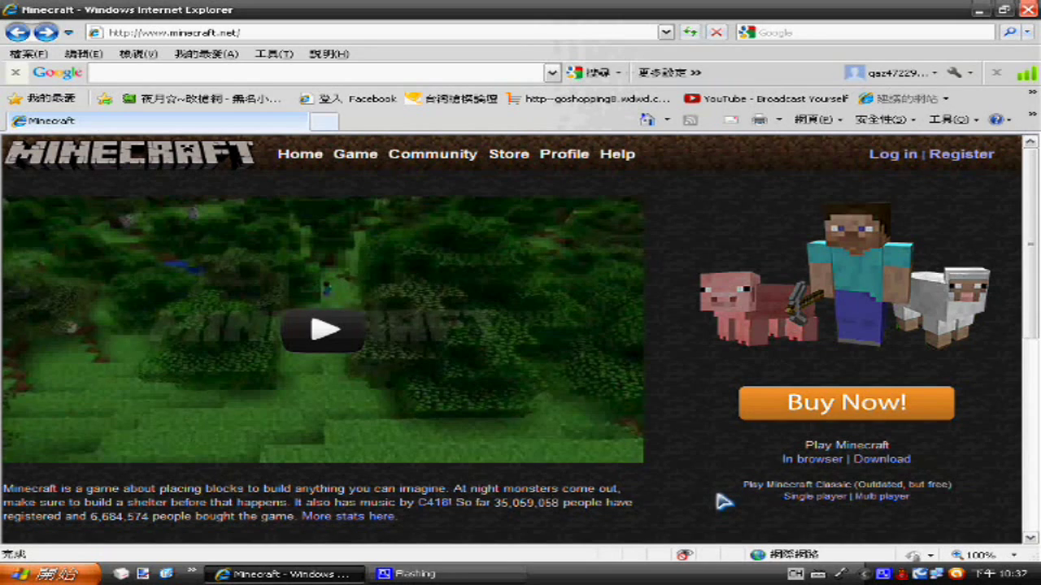
Step: Download Minecraft_Server.exe from the minecraft.net download page to the desktop and close the browser
mouse_move(724, 486)
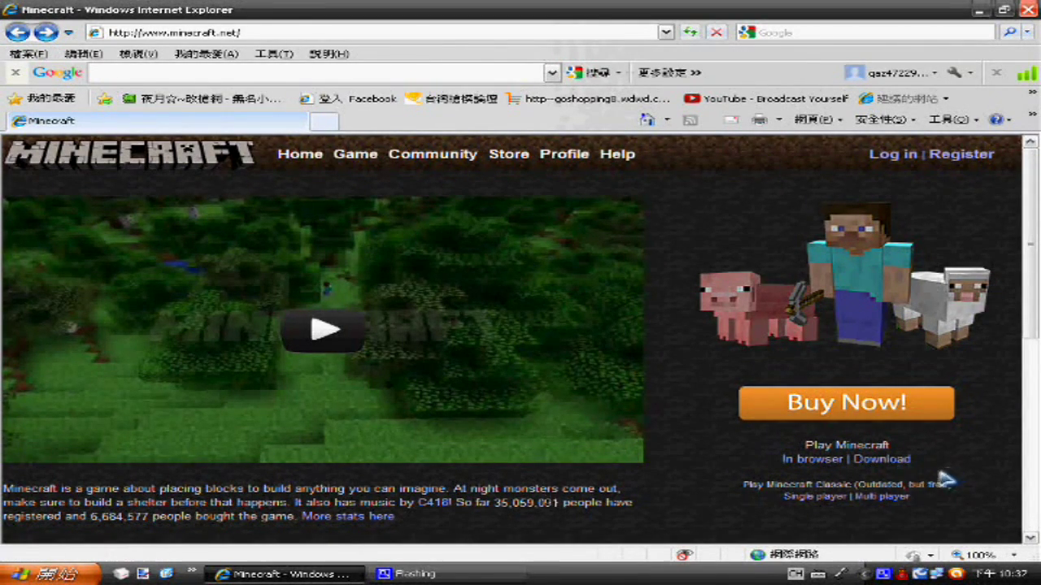
click(881, 460)
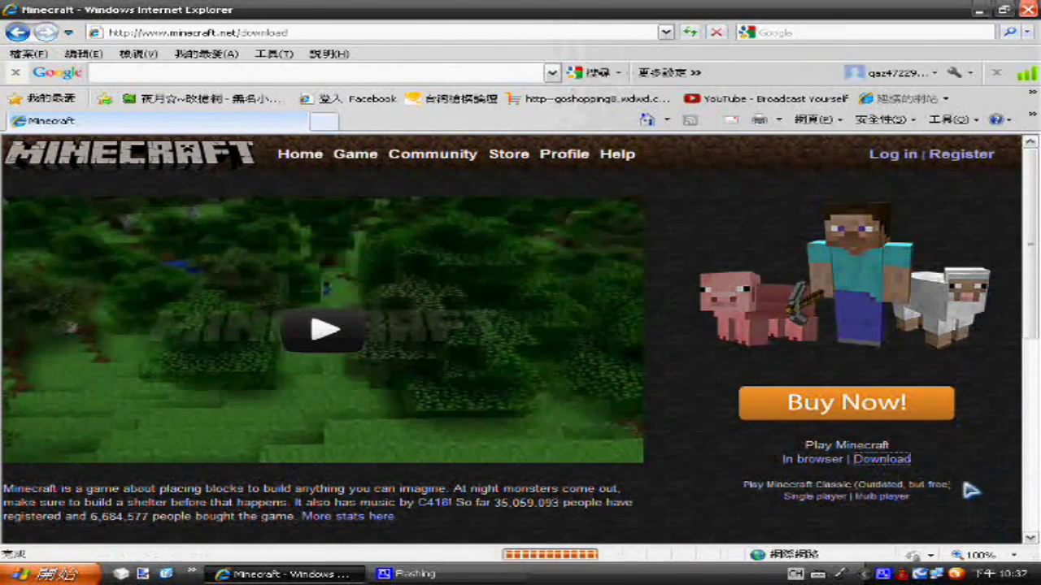
scroll(688, 402, down, 3)
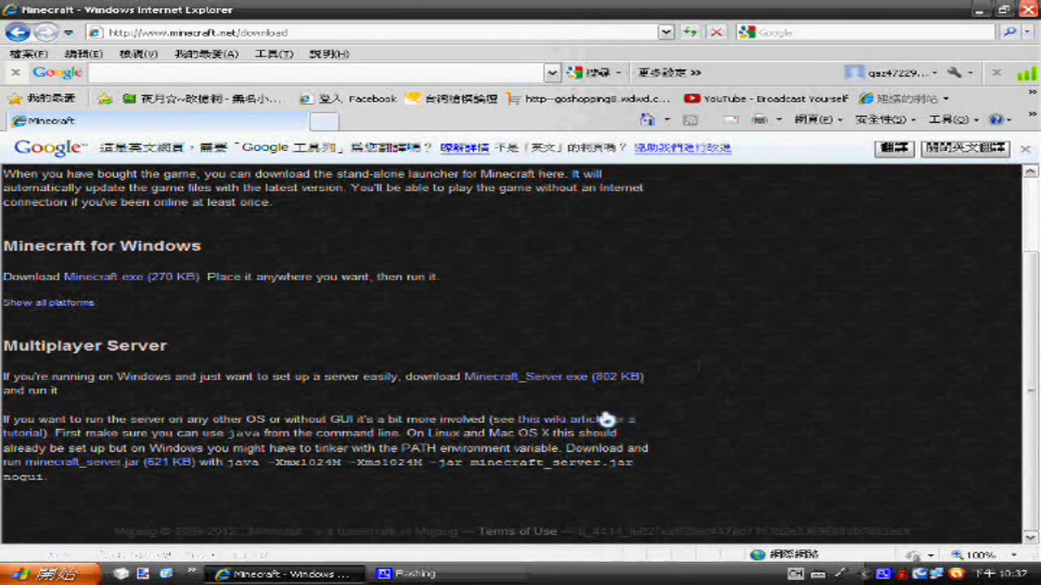
click(561, 376)
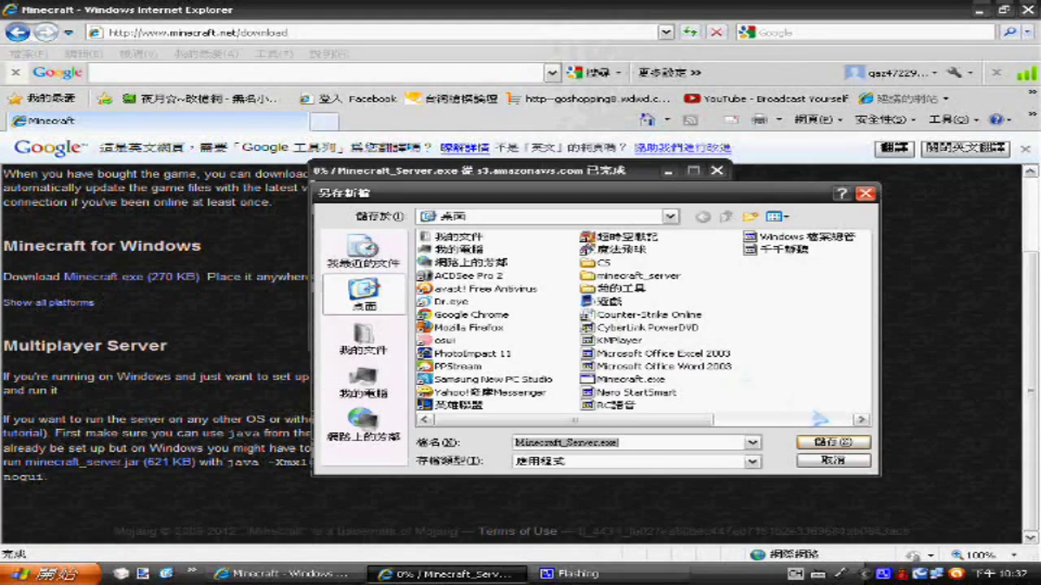
click(826, 445)
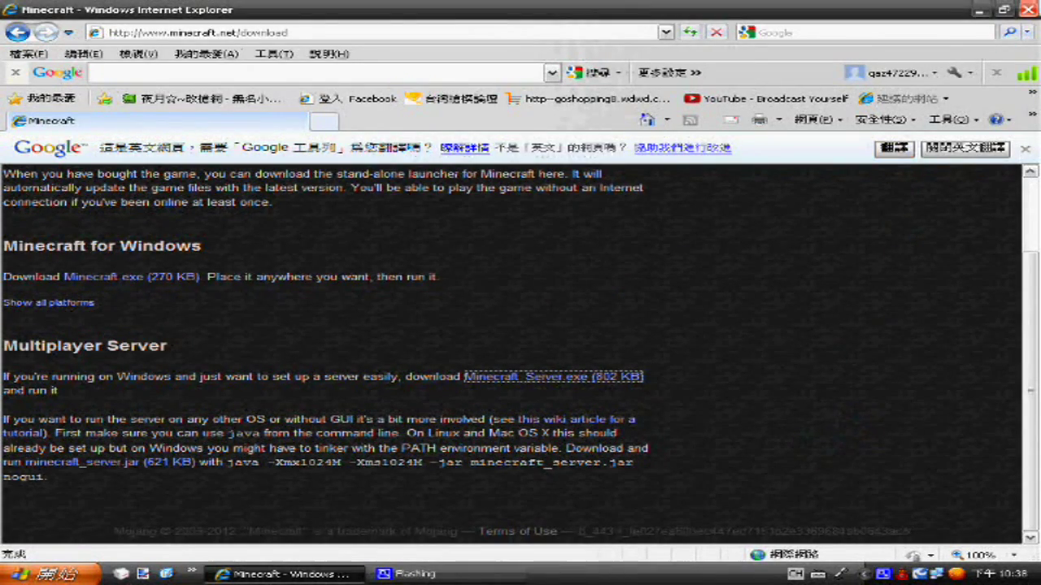
click(1024, 9)
Step: Move Minecraft_Server.exe to a free area of the desktop and create a folder named minecraft伺服器 near it
drag(223, 216, 289, 230)
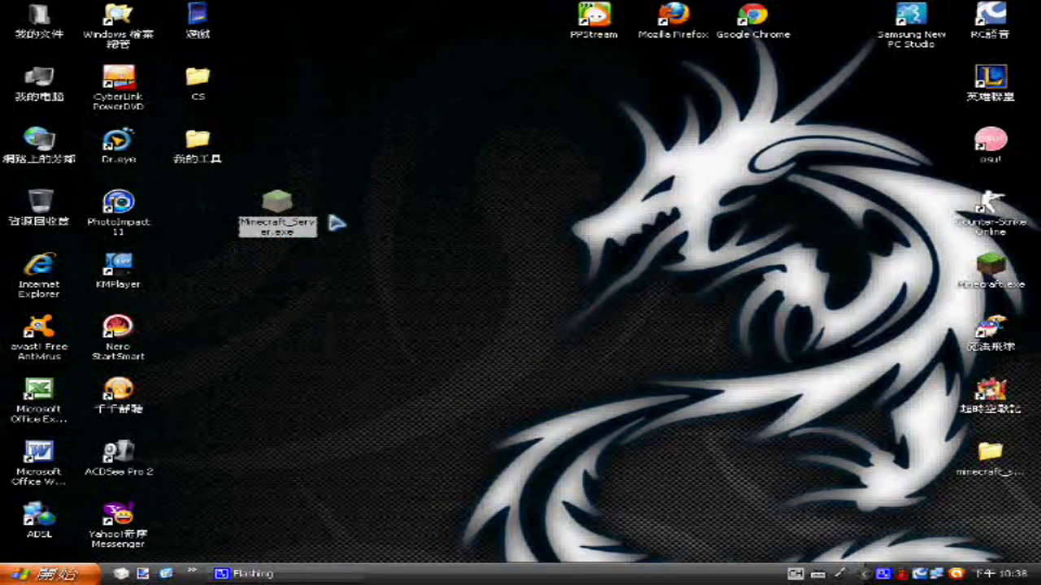
right_click(344, 284)
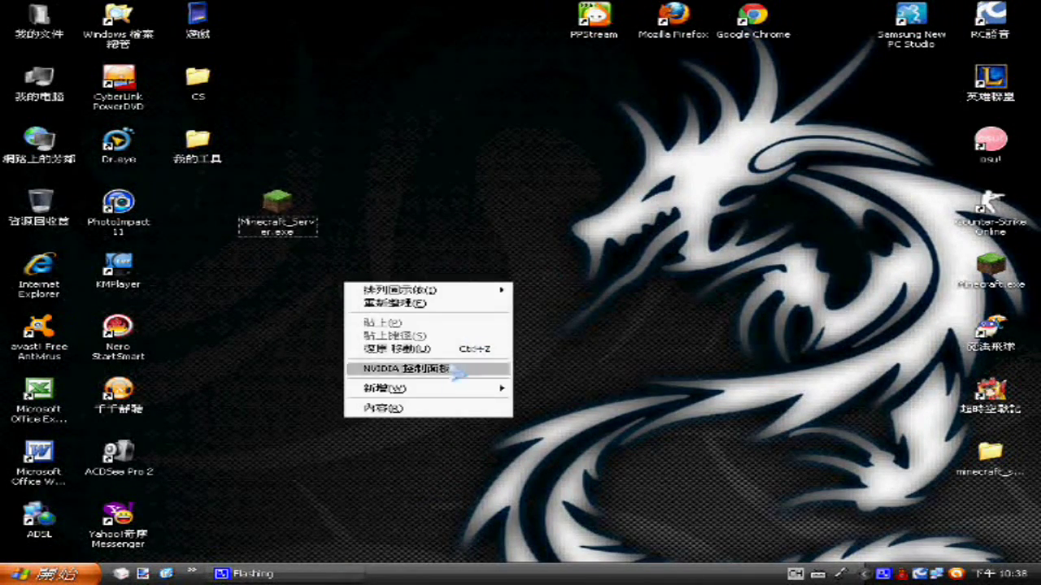
mouse_move(446, 393)
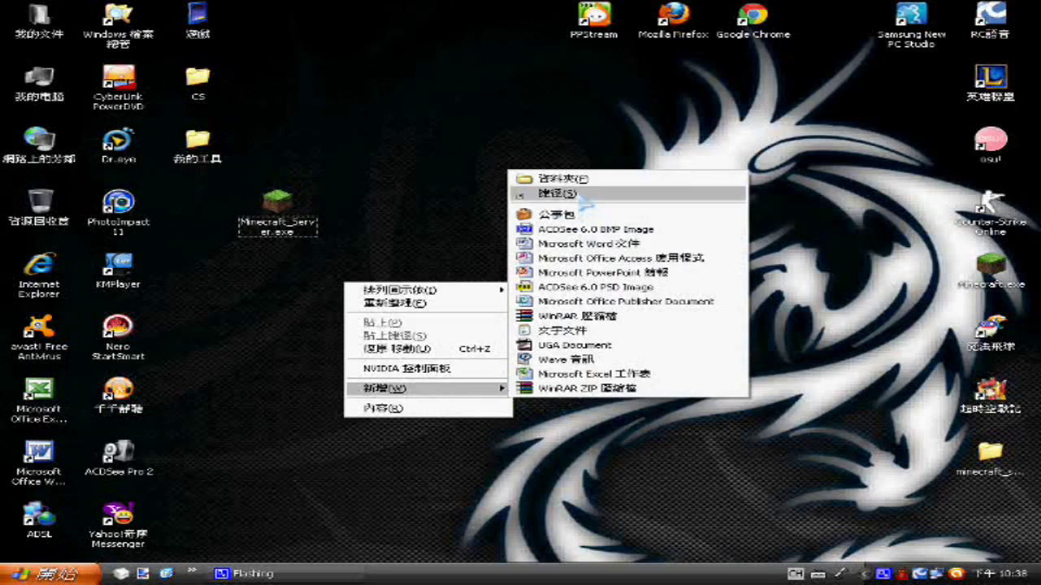
click(569, 180)
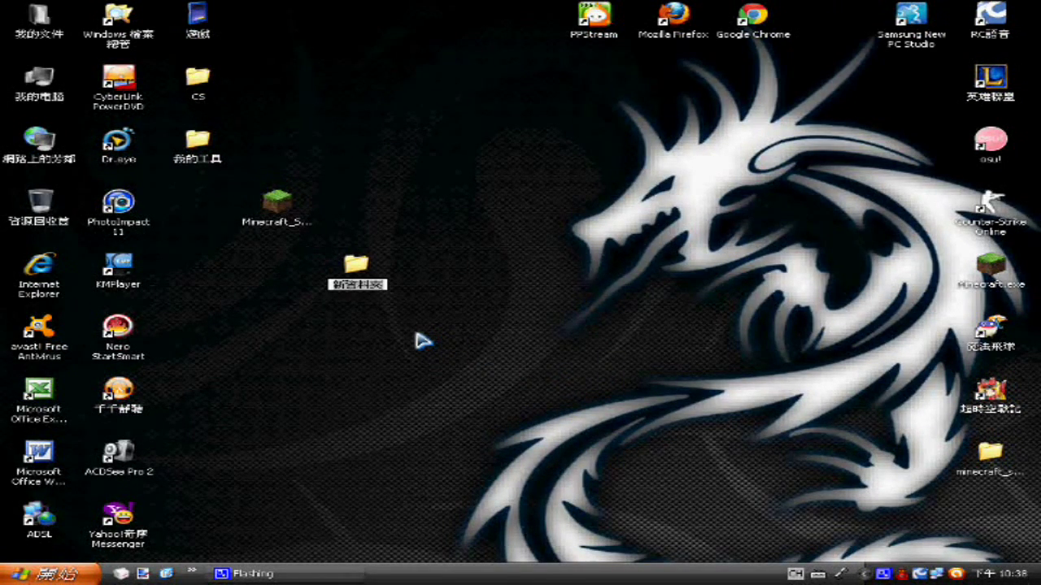
text(minecr)
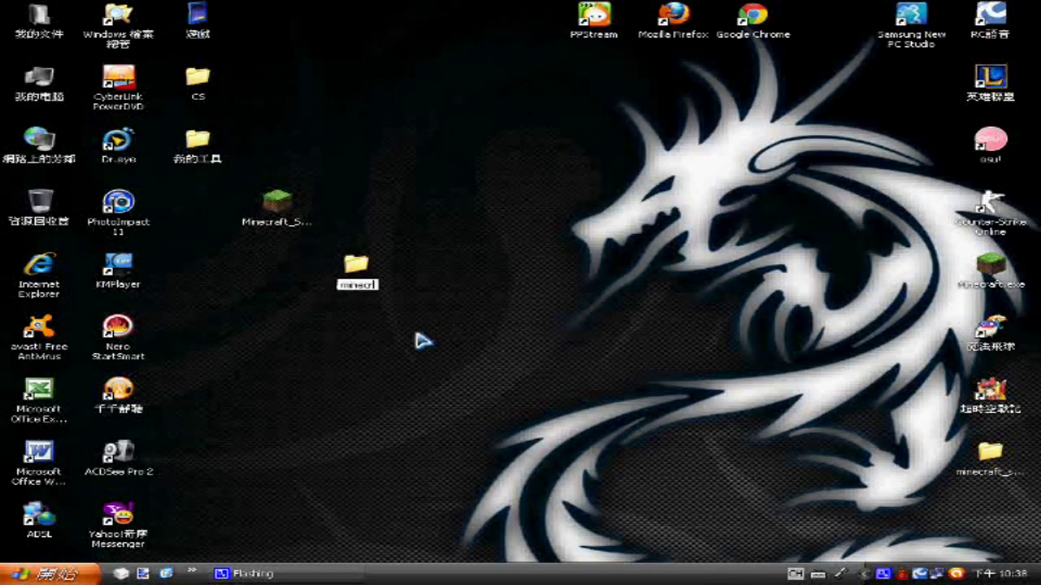
text(aft伺服器)
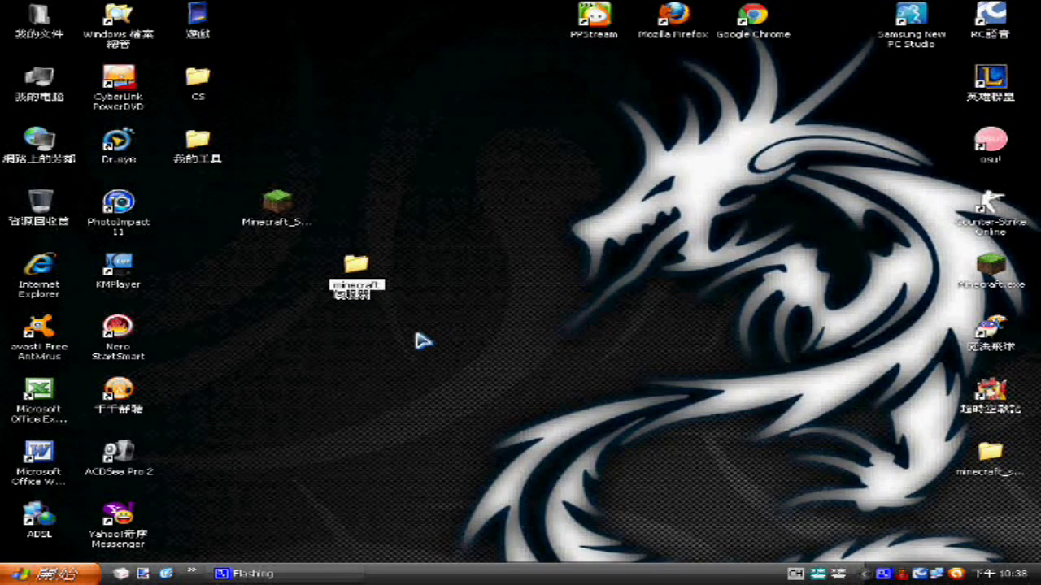
key(Return)
Step: Move Minecraft_Server.exe into the minecraft伺服器 folder and open that folder
drag(251, 216, 368, 264)
drag(277, 202, 370, 284)
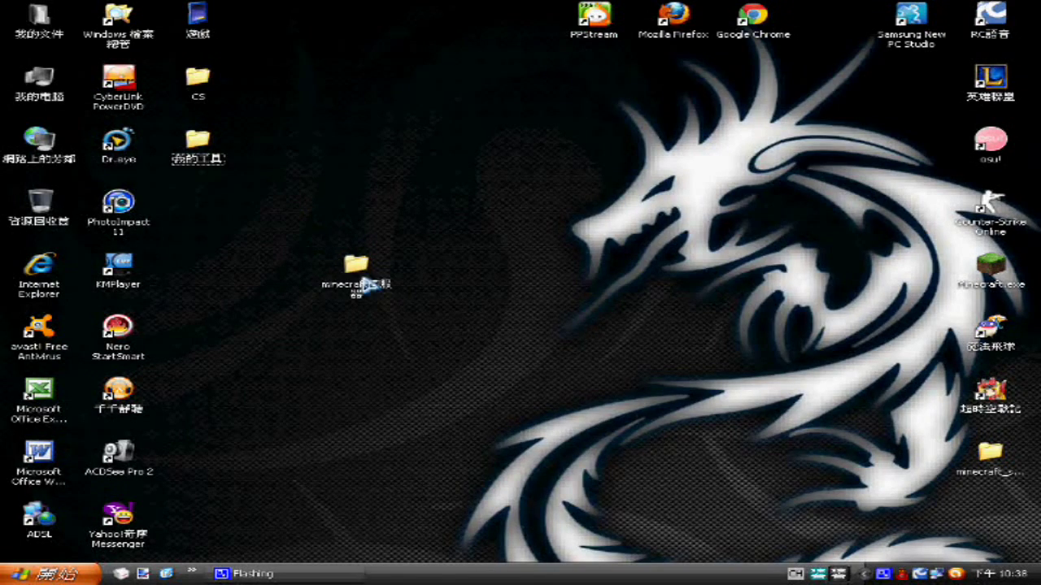
double_click(370, 285)
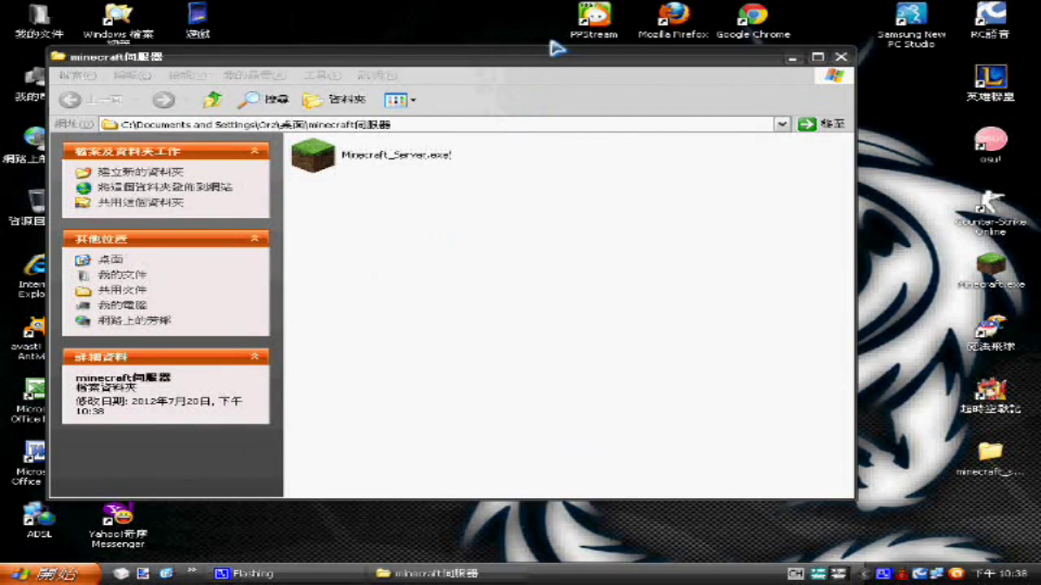
drag(569, 64, 644, 84)
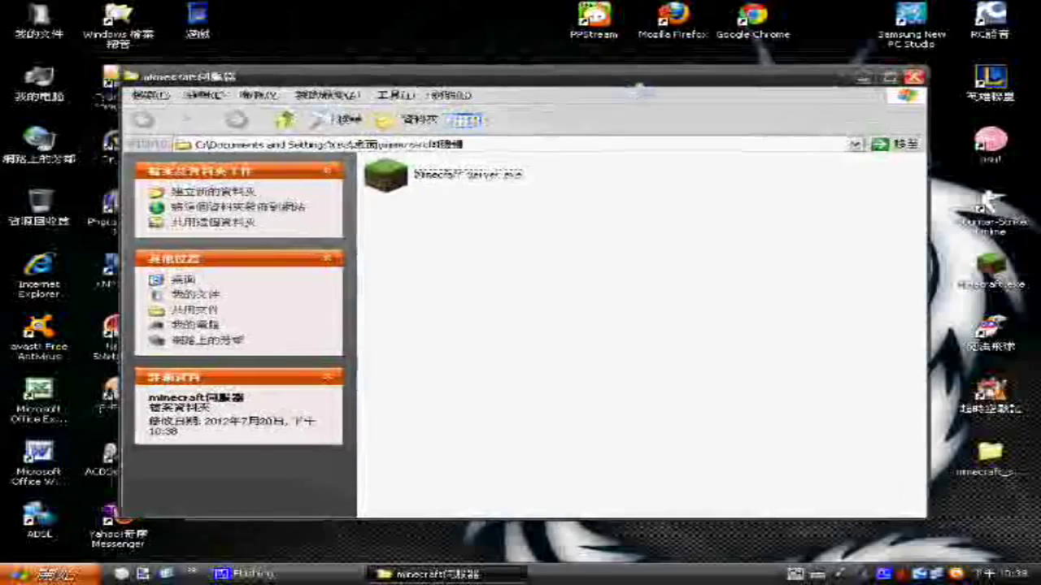
Step: Run Minecraft_Server.exe from the minecraft伺服器 folder and allow it to execute despite the unknown publisher
click(459, 175)
click(562, 341)
click(455, 96)
click(464, 86)
drag(464, 86, 506, 92)
click(473, 187)
double_click(472, 189)
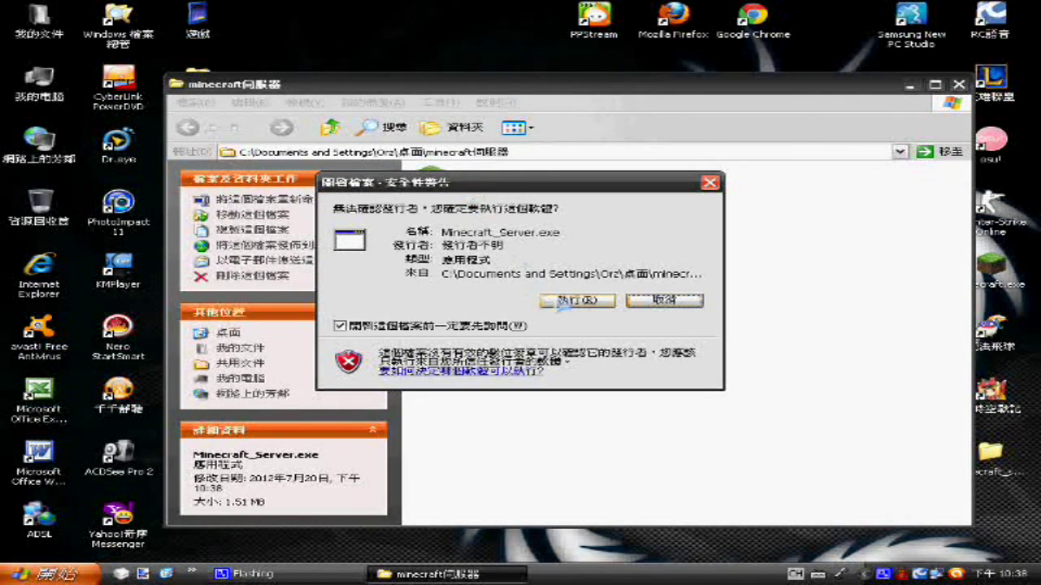
click(577, 300)
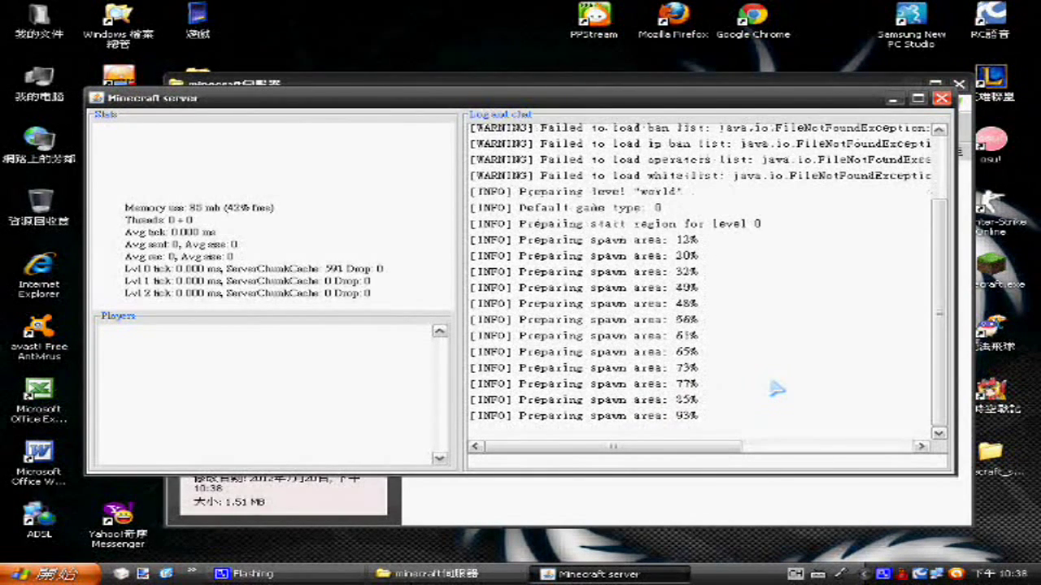
Step: Examine the spawn area progress and the final startup line in the server log
drag(701, 403, 496, 405)
click(711, 398)
drag(698, 400, 675, 400)
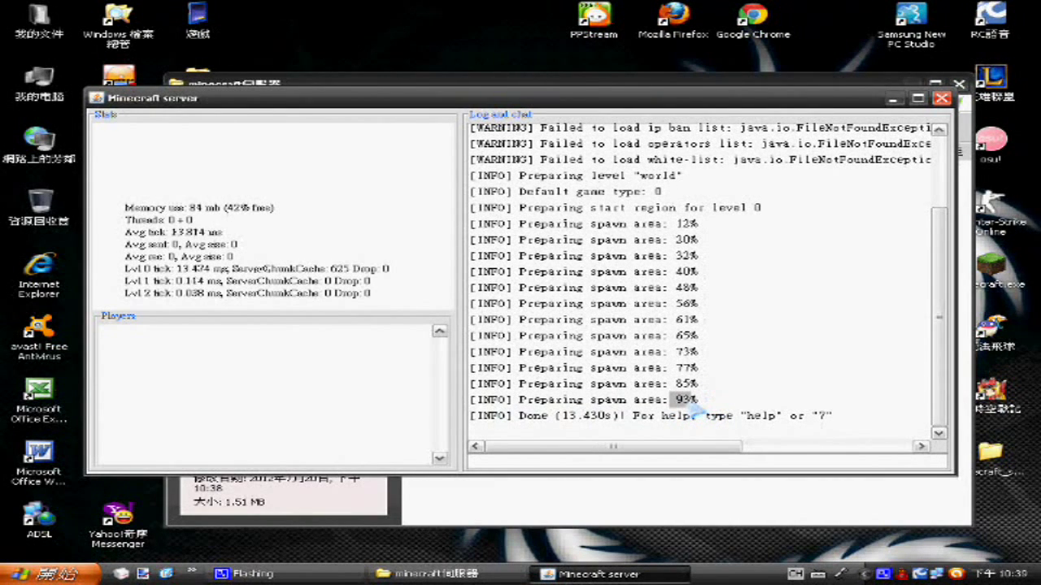
click(695, 409)
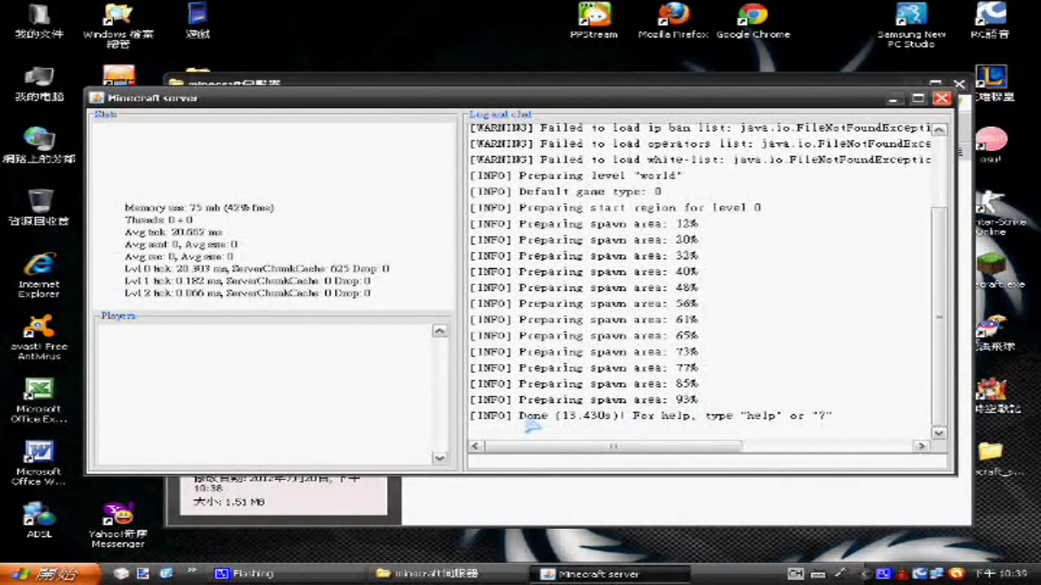
drag(527, 424, 867, 442)
drag(597, 400, 620, 429)
drag(520, 416, 824, 418)
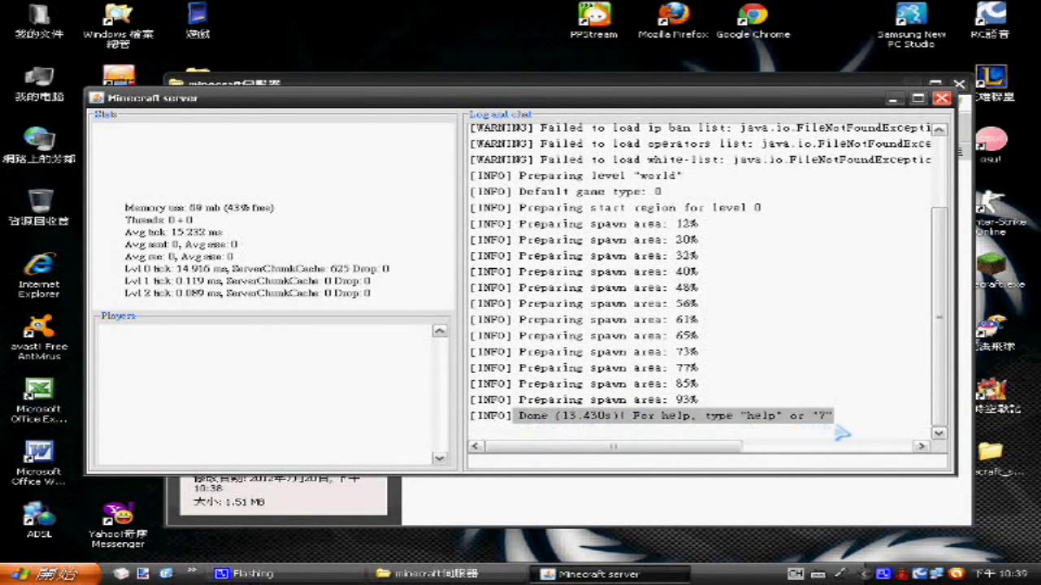
click(756, 416)
drag(633, 417, 832, 418)
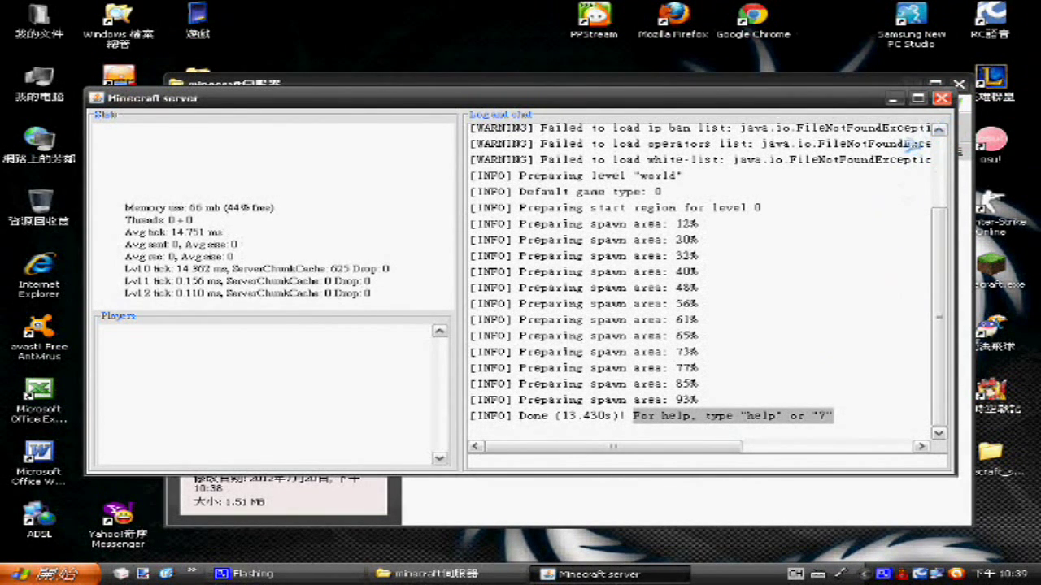
Step: Close the Minecraft server and look through its generated world folder, returning to the minecraft伺服器 folder
click(941, 97)
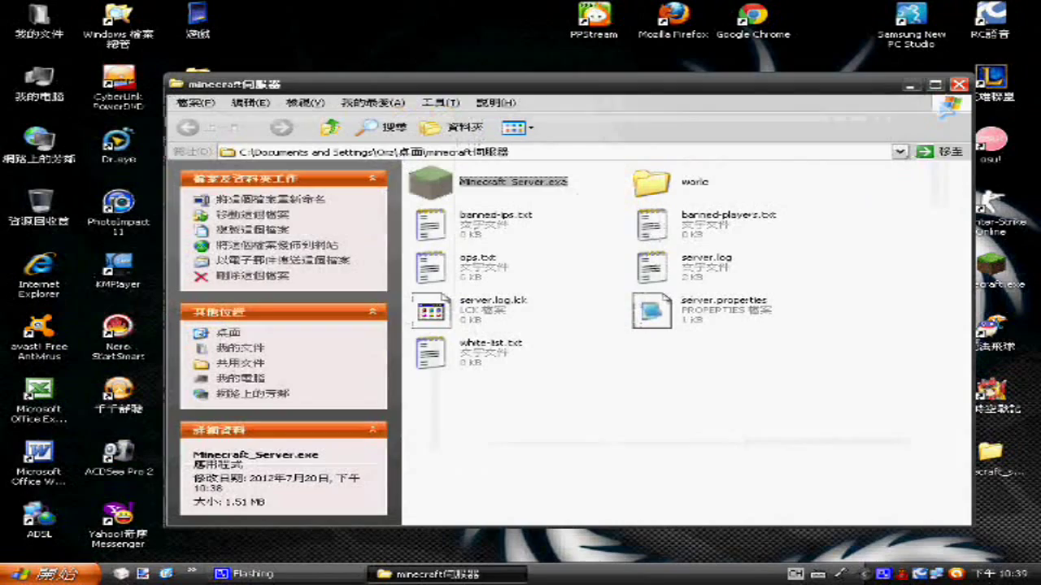
click(908, 245)
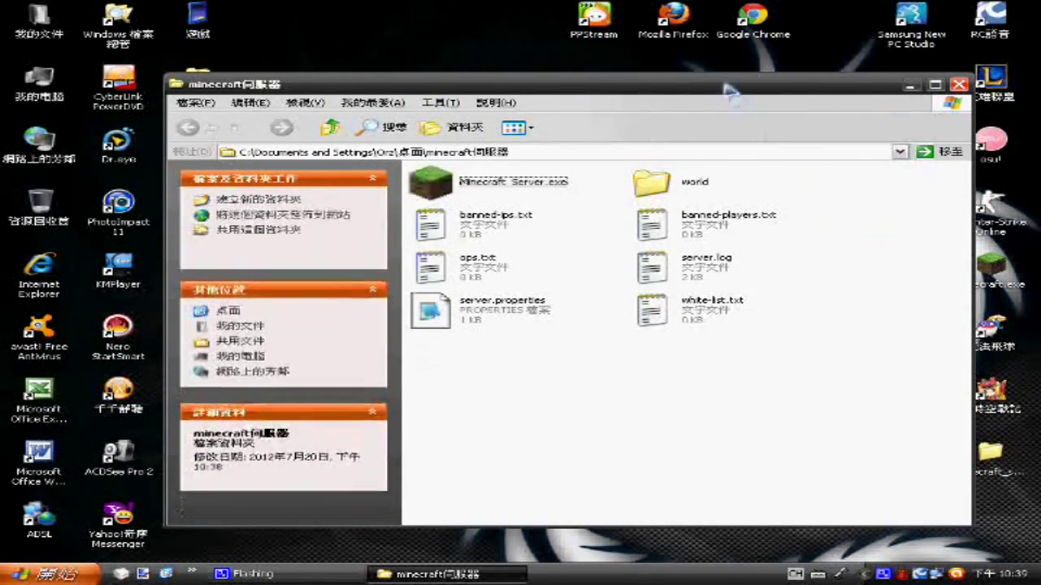
drag(688, 85, 676, 66)
click(673, 170)
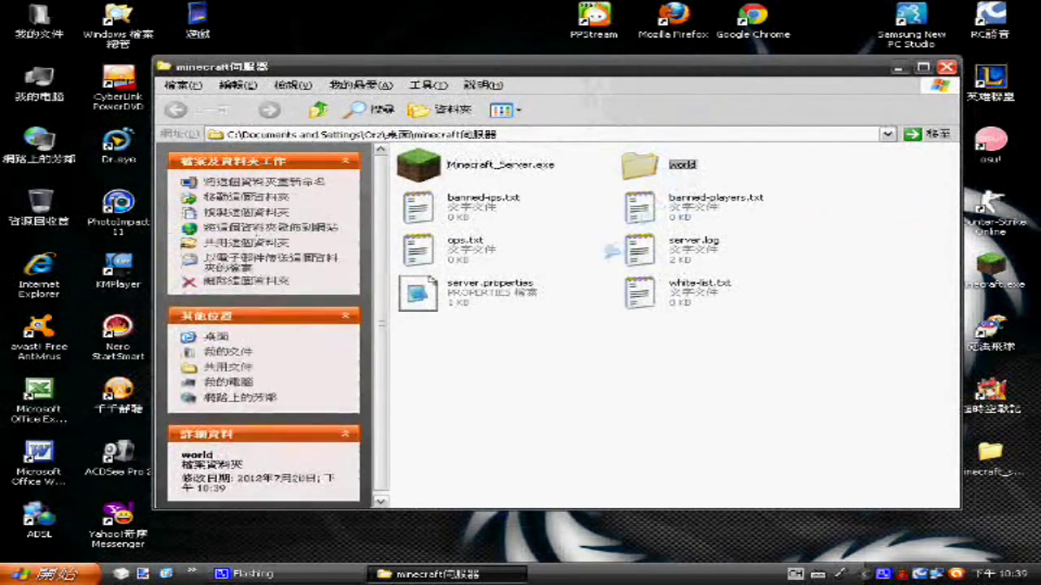
double_click(665, 167)
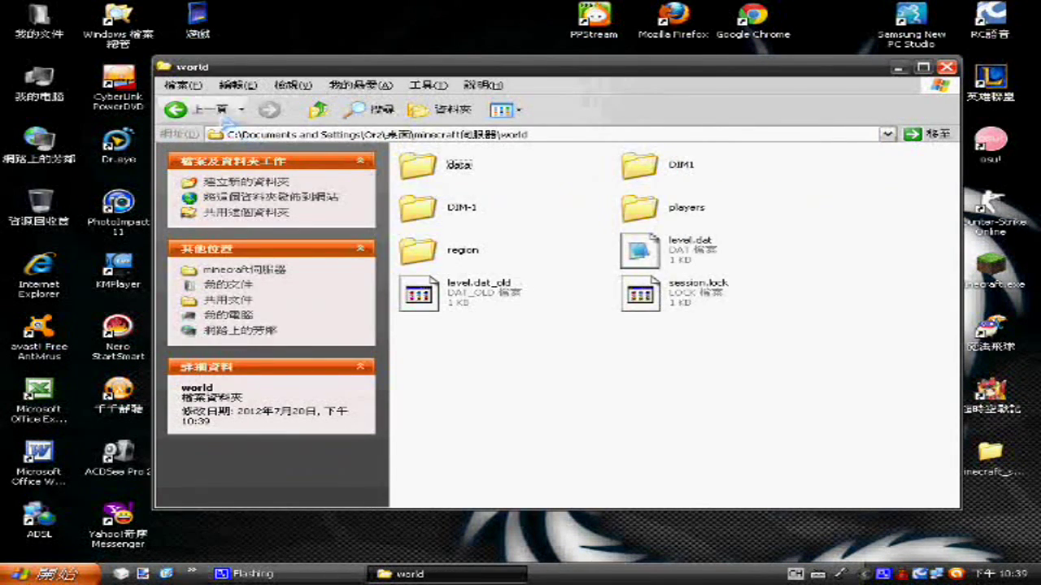
click(176, 109)
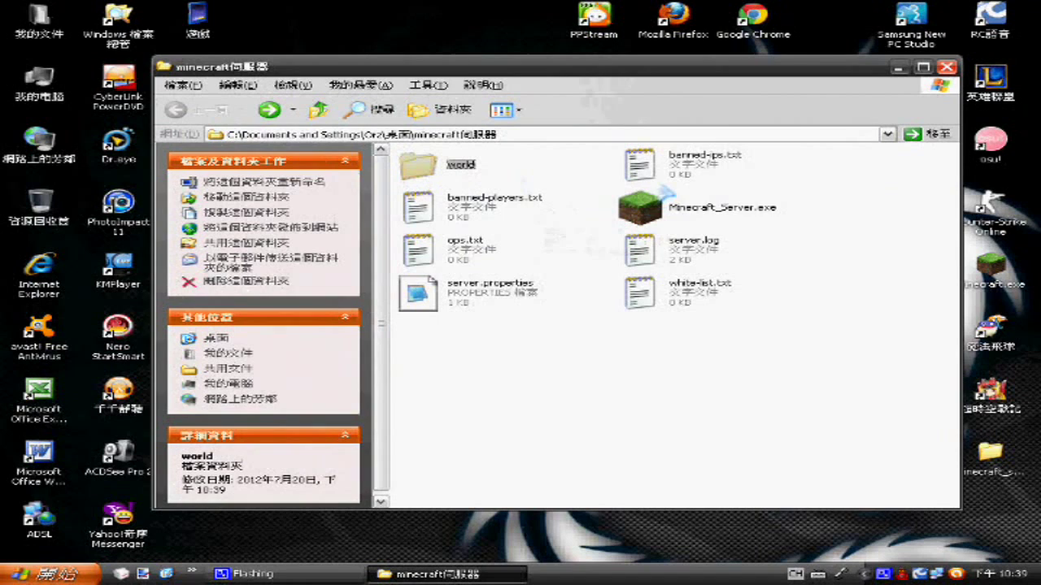
Step: Open banned-ips.txt and banned-players.txt from the server folder to view their contents, closing each file after viewing
double_click(687, 181)
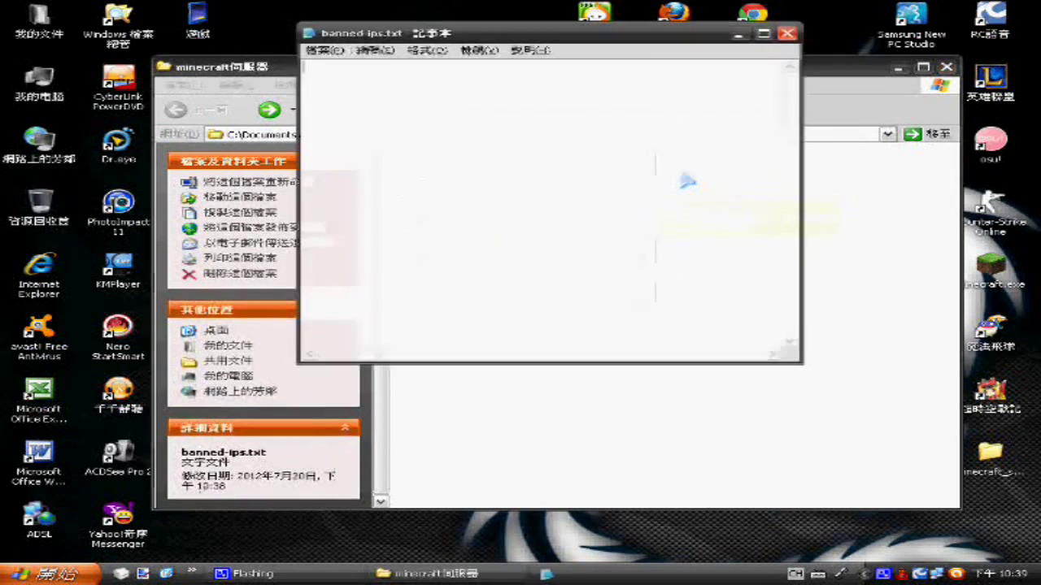
click(786, 35)
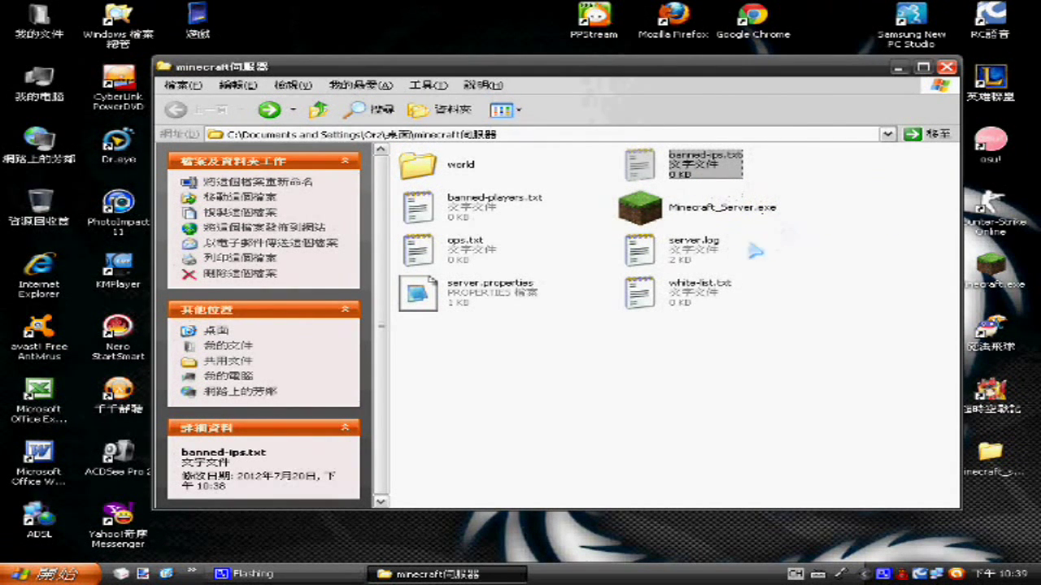
click(469, 258)
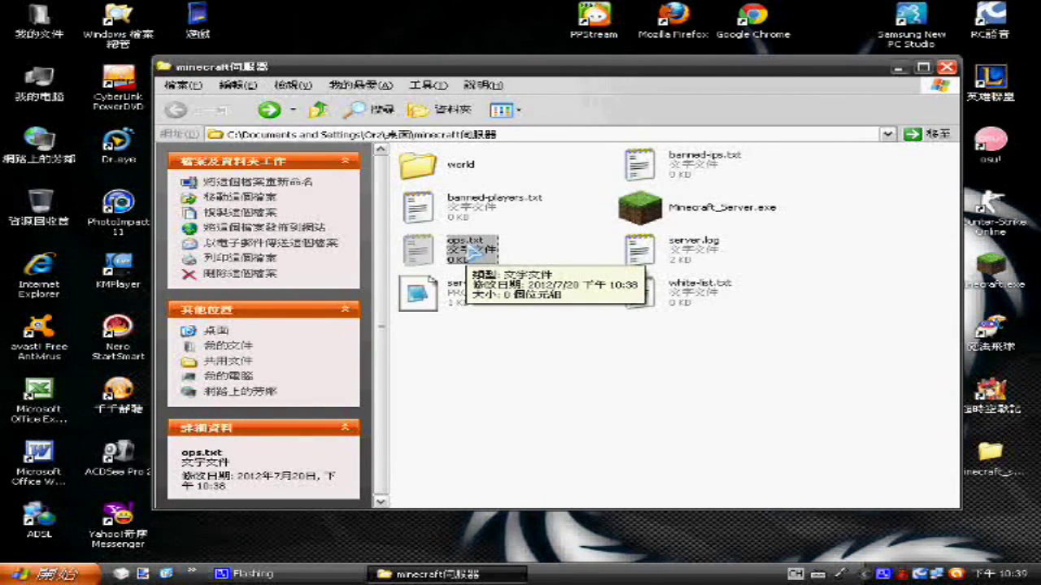
double_click(474, 215)
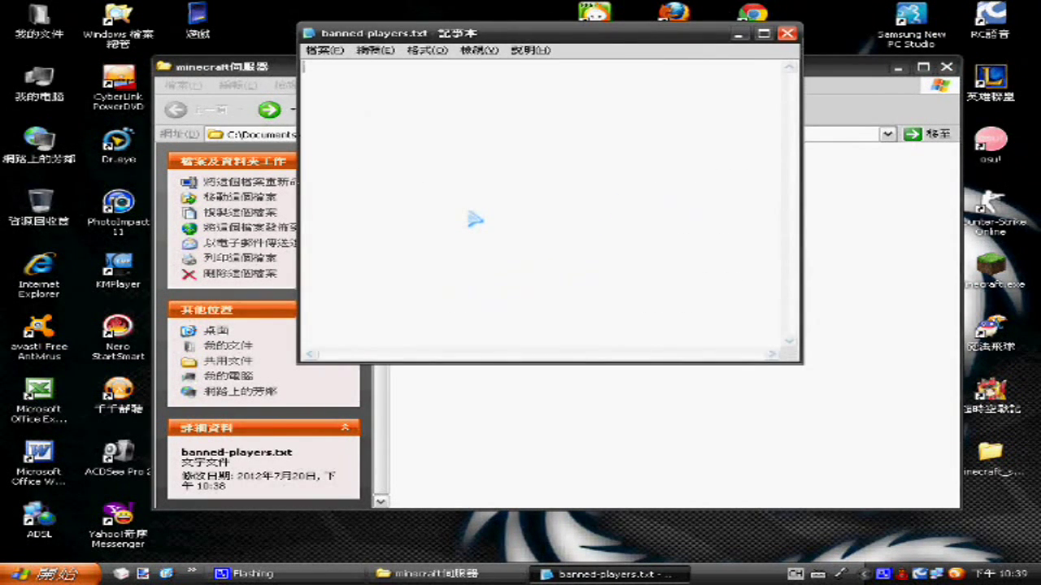
drag(519, 41, 534, 171)
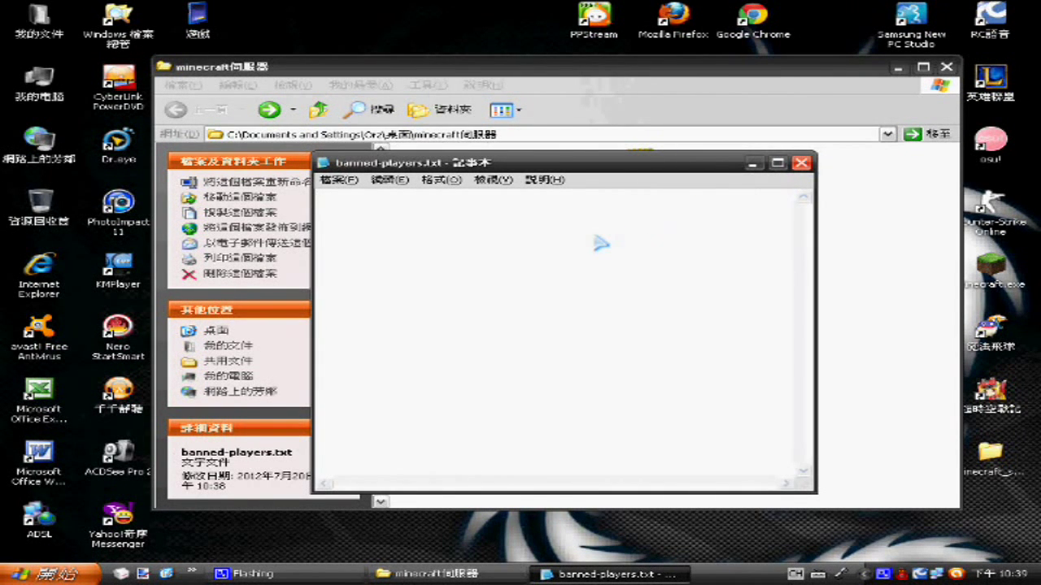
click(800, 162)
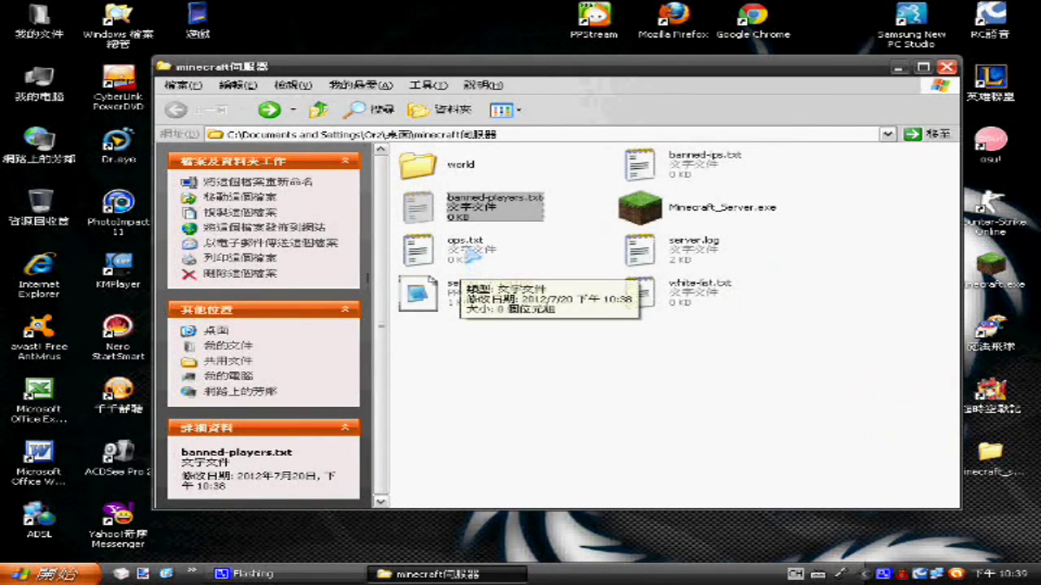
Step: View the contents of ops.txt and white-list.txt in the server folder, closing each file after viewing
click(470, 255)
double_click(471, 255)
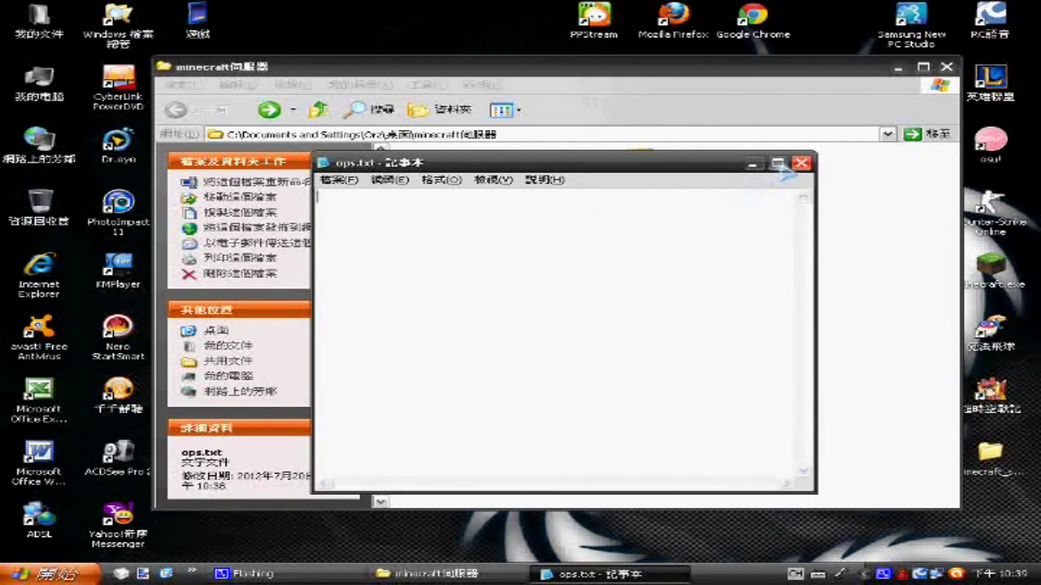
click(801, 165)
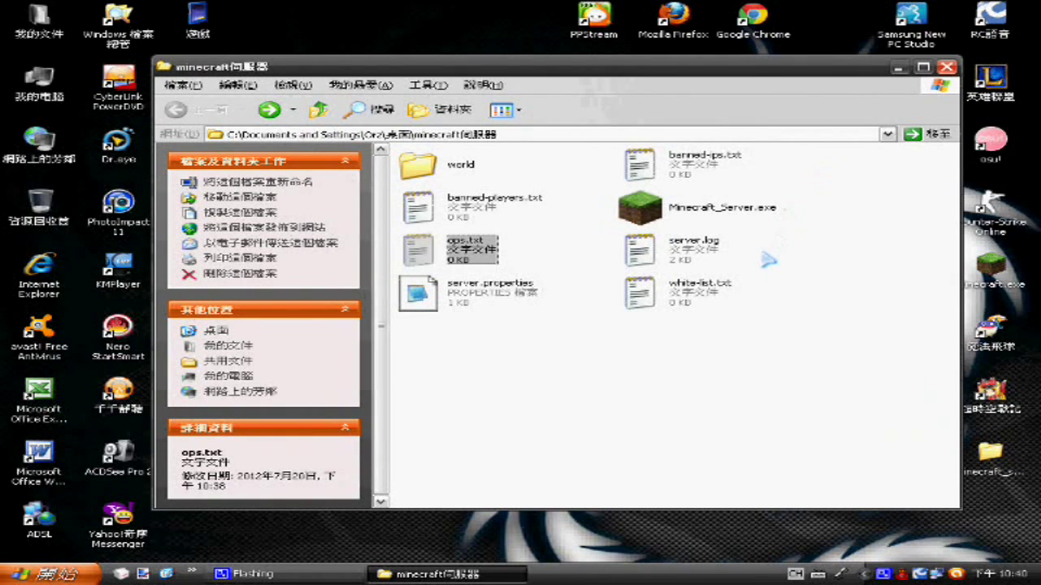
click(714, 305)
double_click(714, 305)
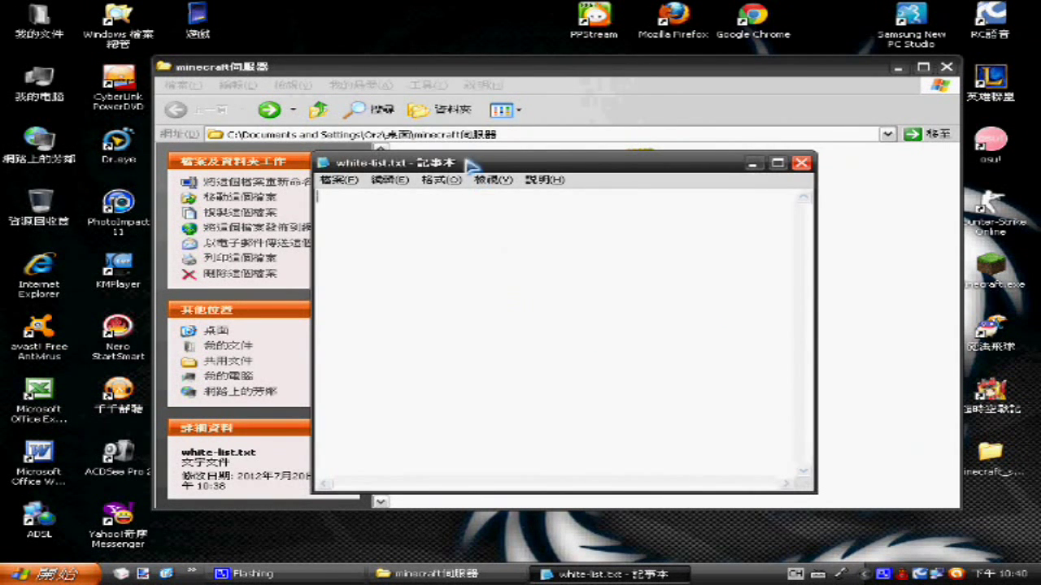
drag(470, 165, 461, 130)
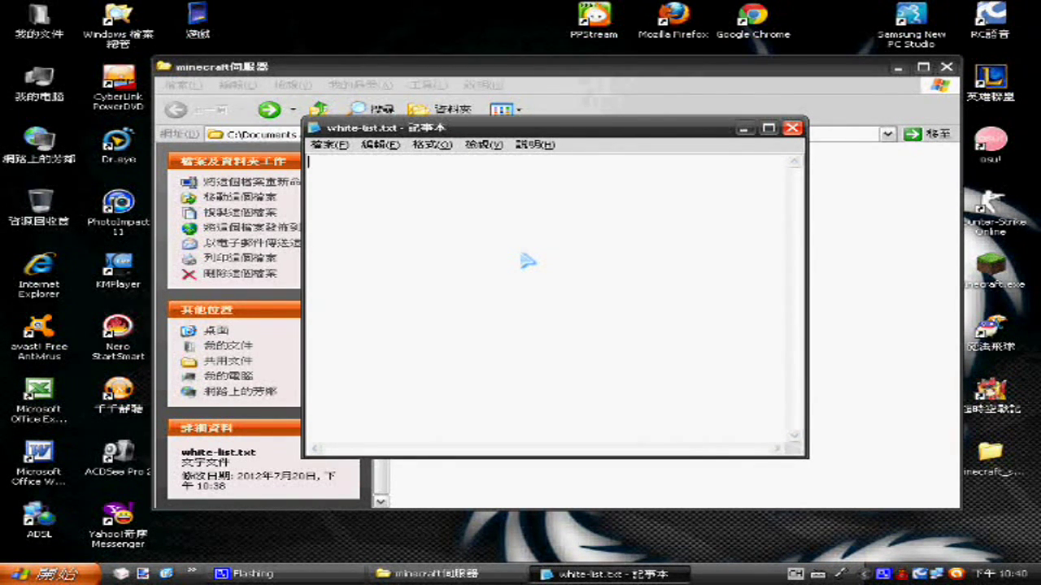
click(794, 128)
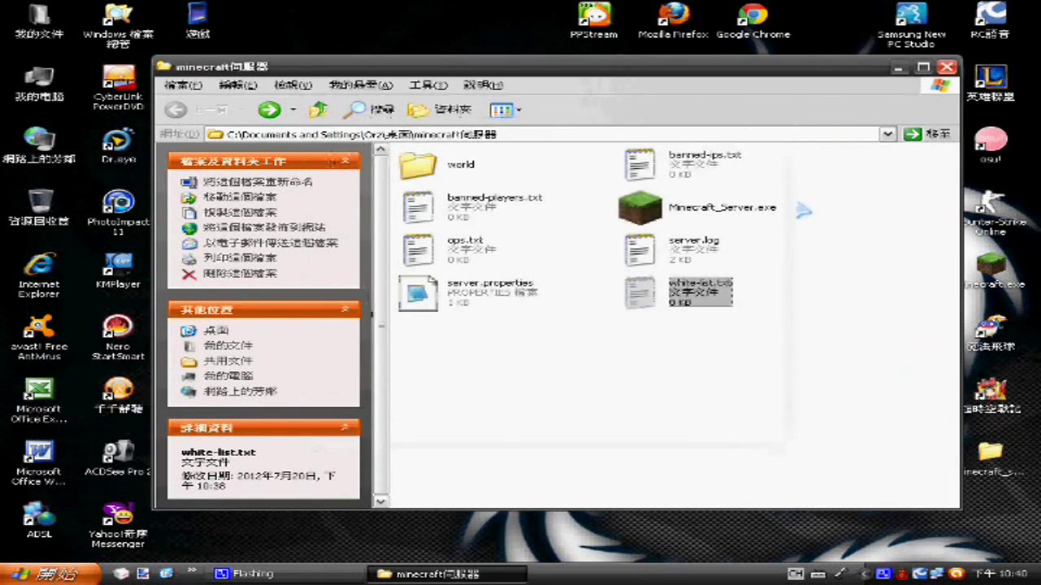
Step: Open server.properties in Notepad and examine the settings from allow-nether through server-ip
double_click(488, 299)
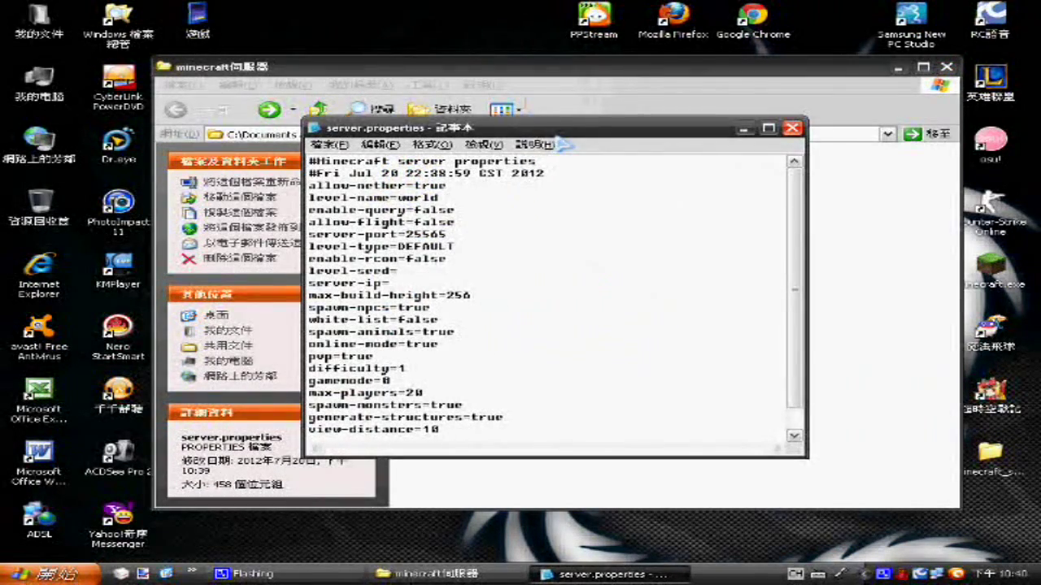
drag(558, 132, 550, 112)
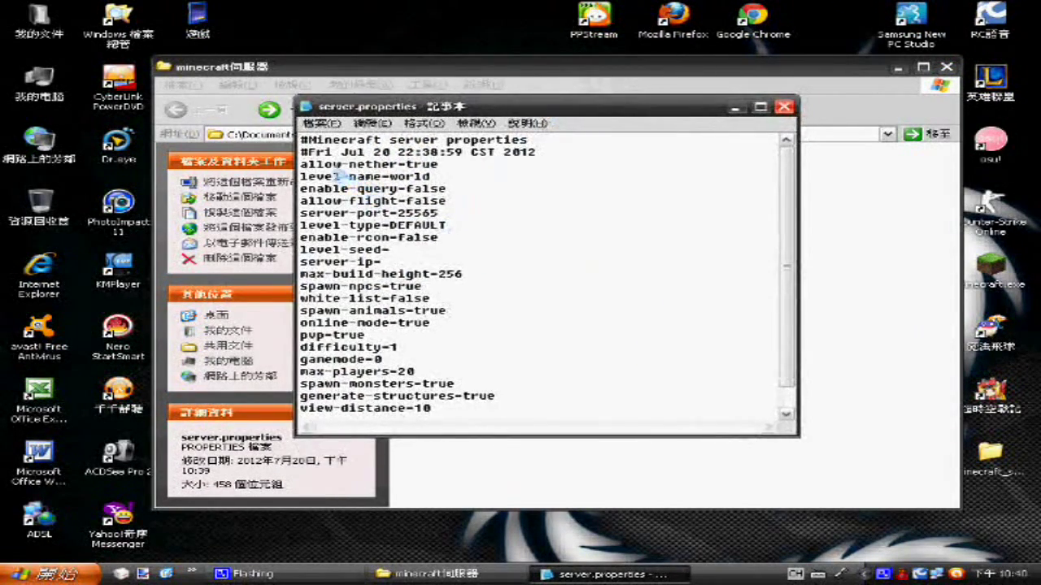
drag(323, 165, 422, 172)
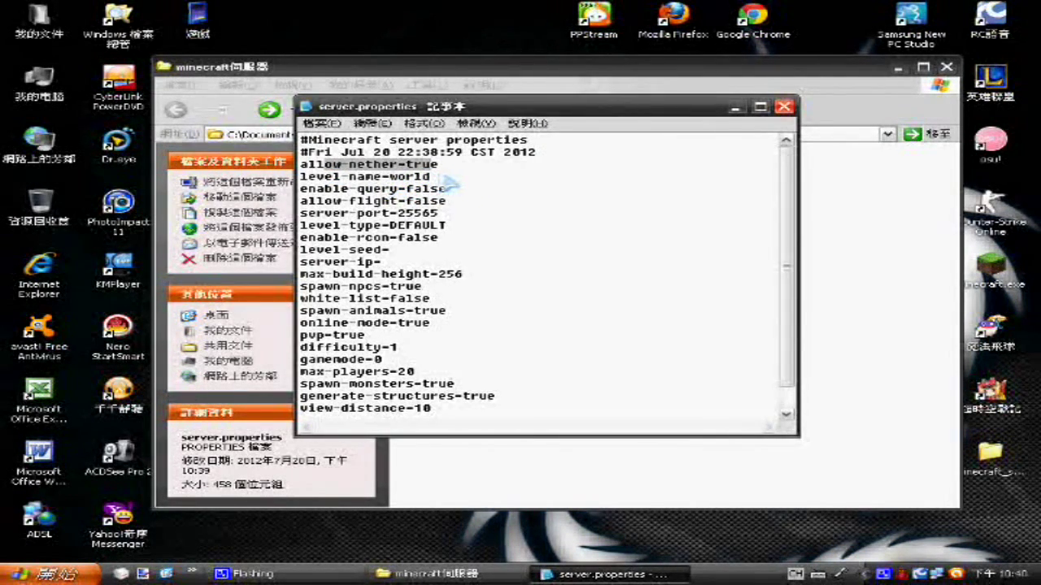
drag(439, 165, 406, 165)
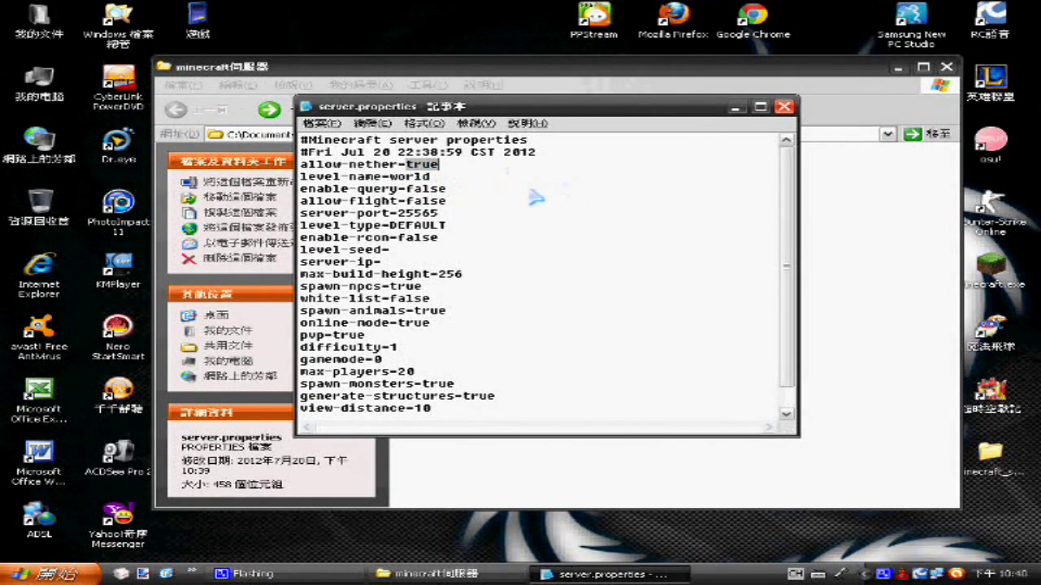
drag(334, 177, 433, 187)
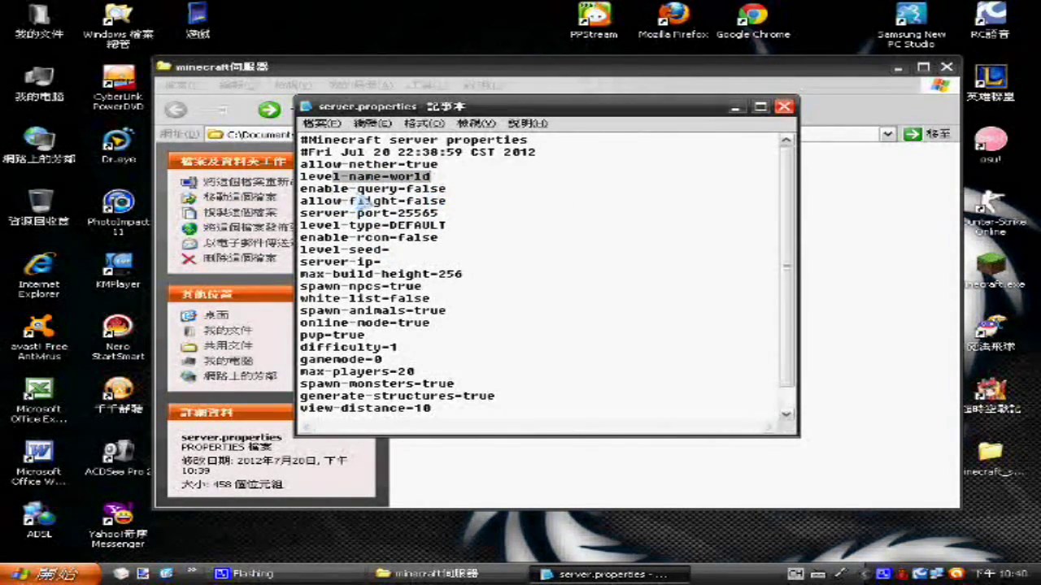
drag(357, 176, 431, 183)
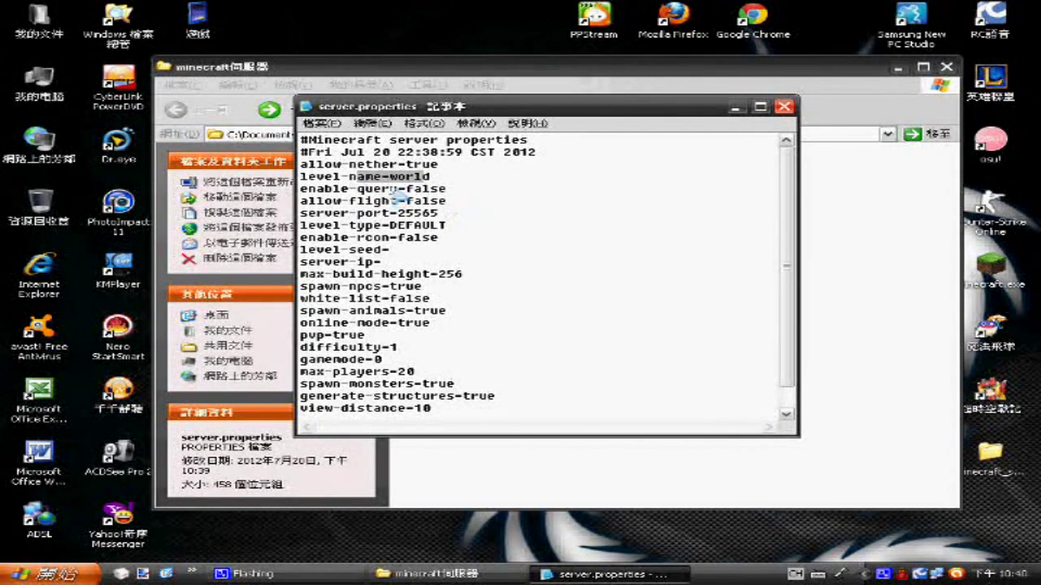
drag(392, 190, 450, 194)
drag(350, 201, 448, 213)
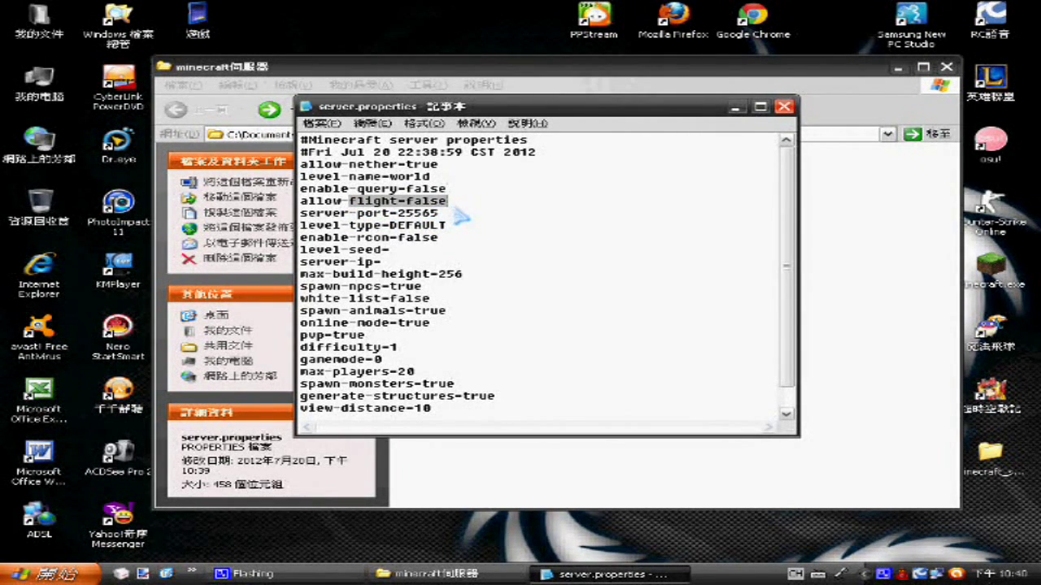
click(439, 228)
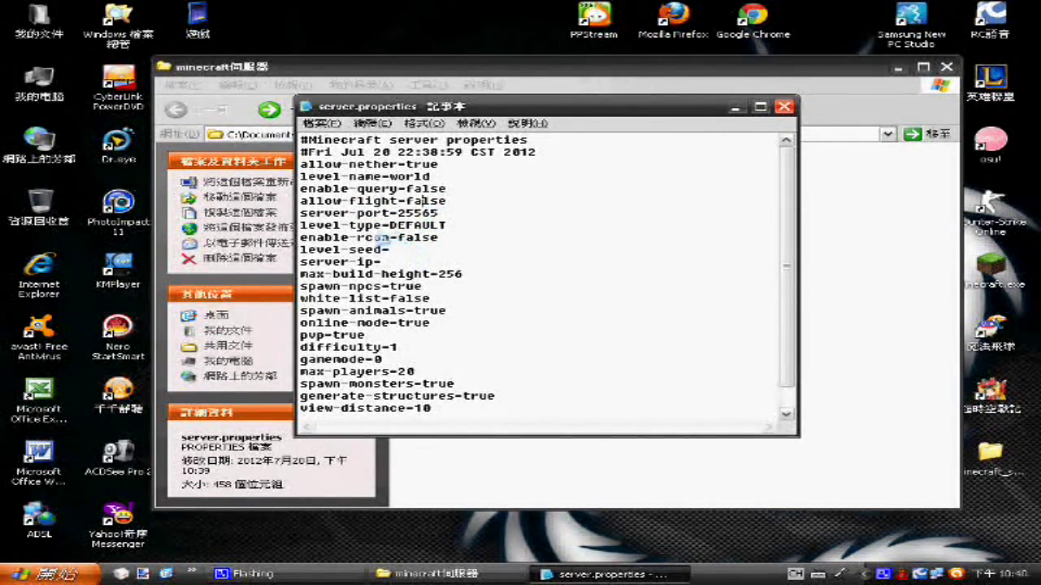
click(423, 265)
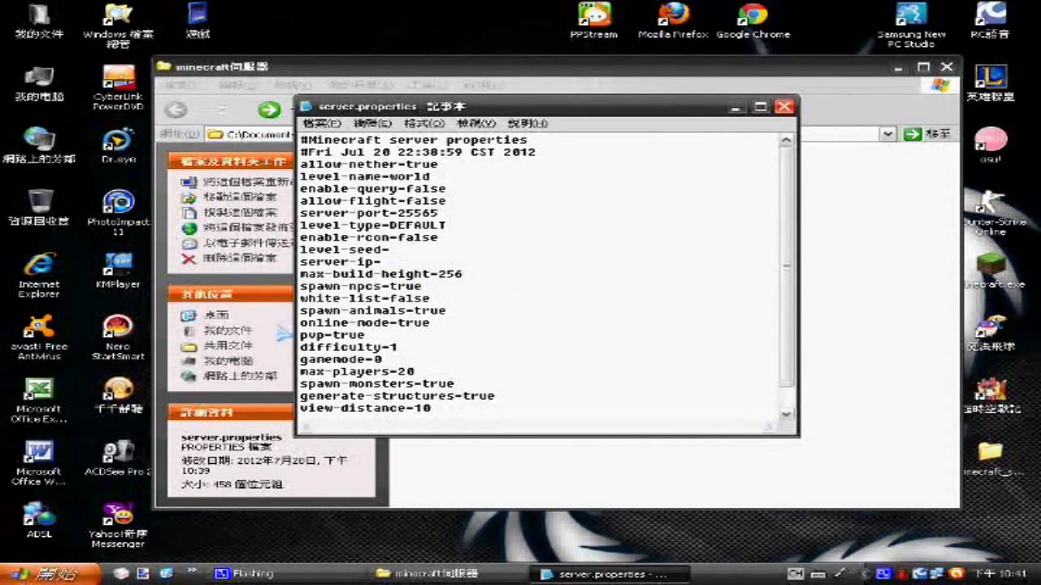
Step: Examine the spawn-npcs and white-list settings in server.properties, checking the related files in the server folder
key(alt+Tab)
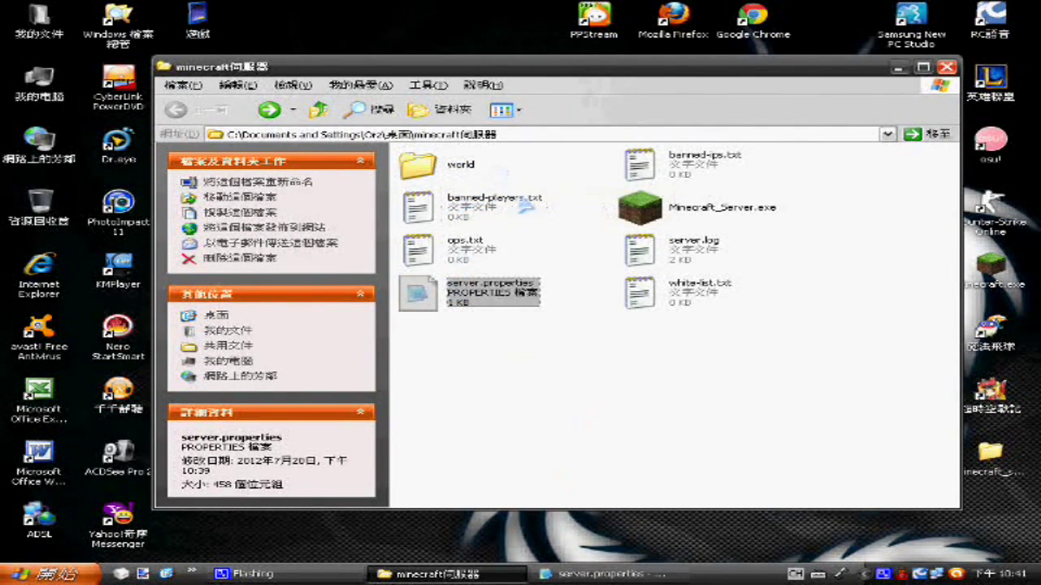
key(alt+Tab)
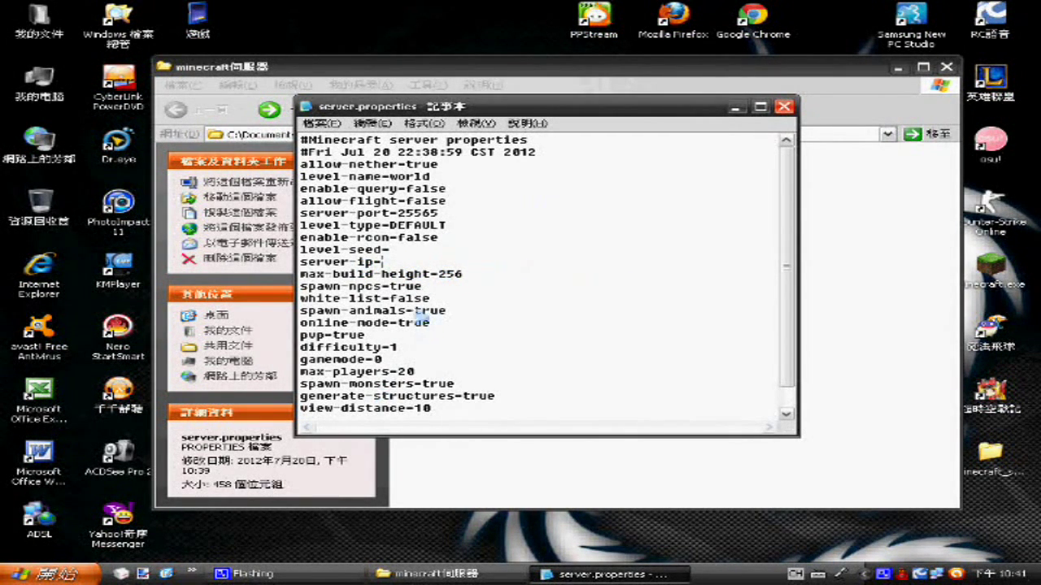
drag(325, 287, 389, 287)
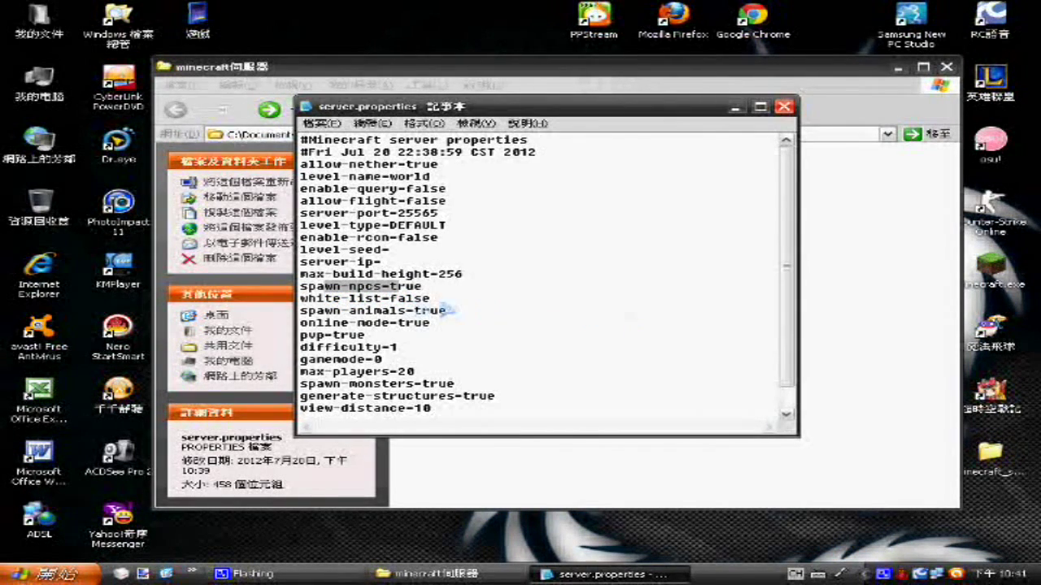
drag(397, 288, 423, 288)
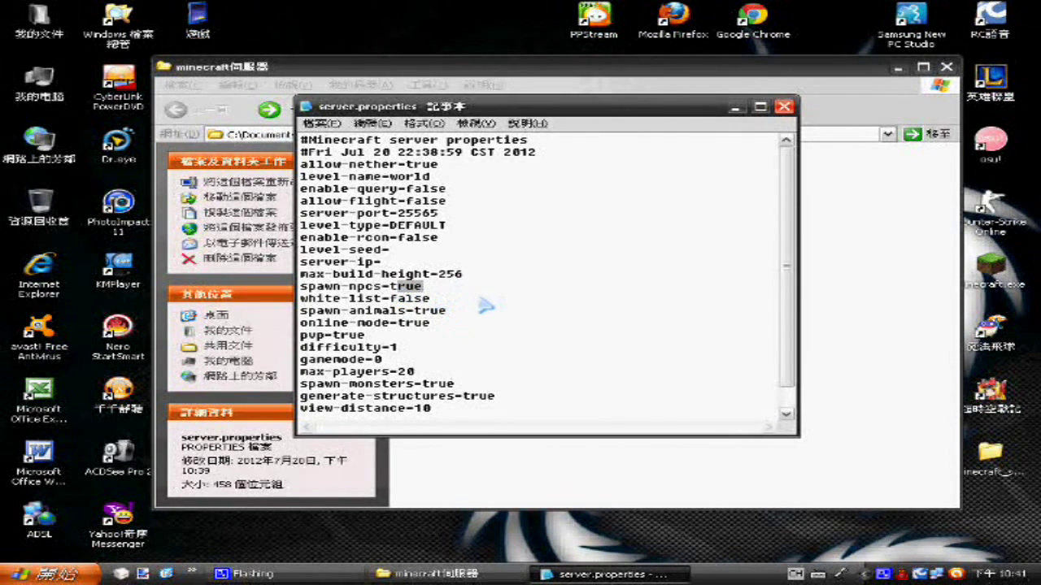
drag(365, 299, 429, 300)
key(alt+Tab)
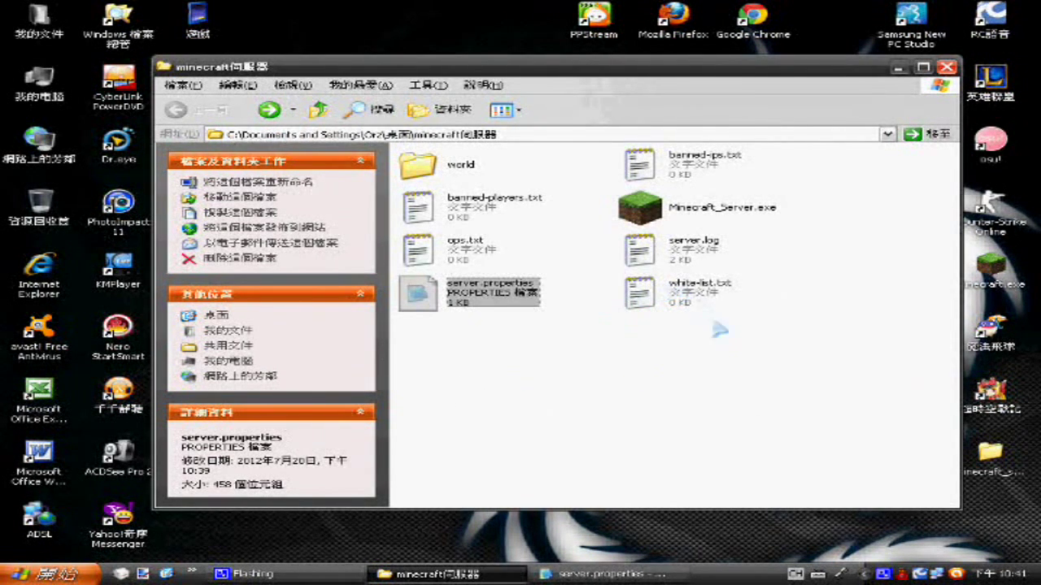
click(575, 574)
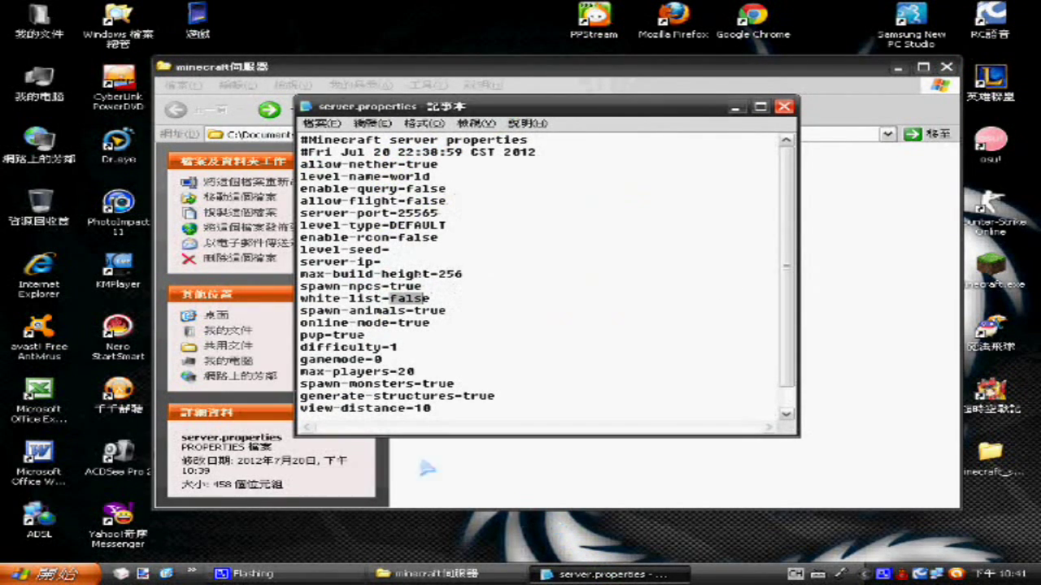
Step: Examine the spawn-animals and online-mode settings in server.properties, and recheck the white-list value
drag(356, 311, 423, 319)
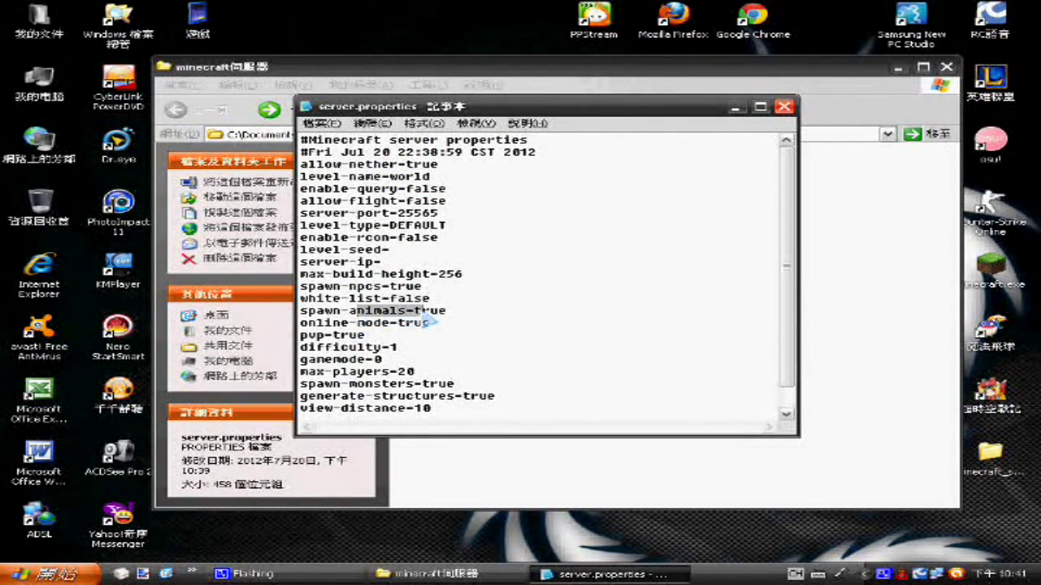
click(429, 315)
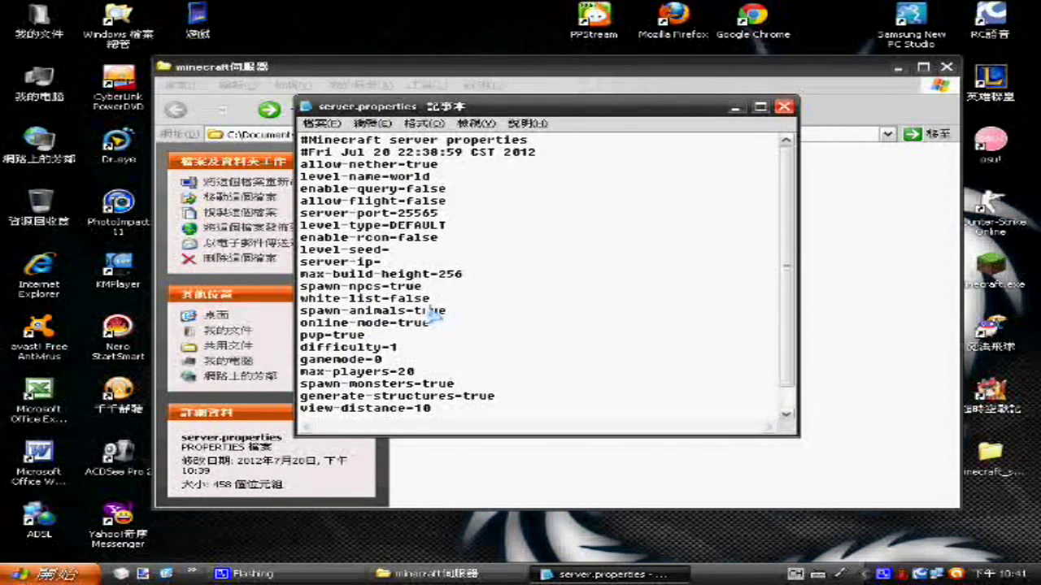
double_click(426, 318)
click(485, 325)
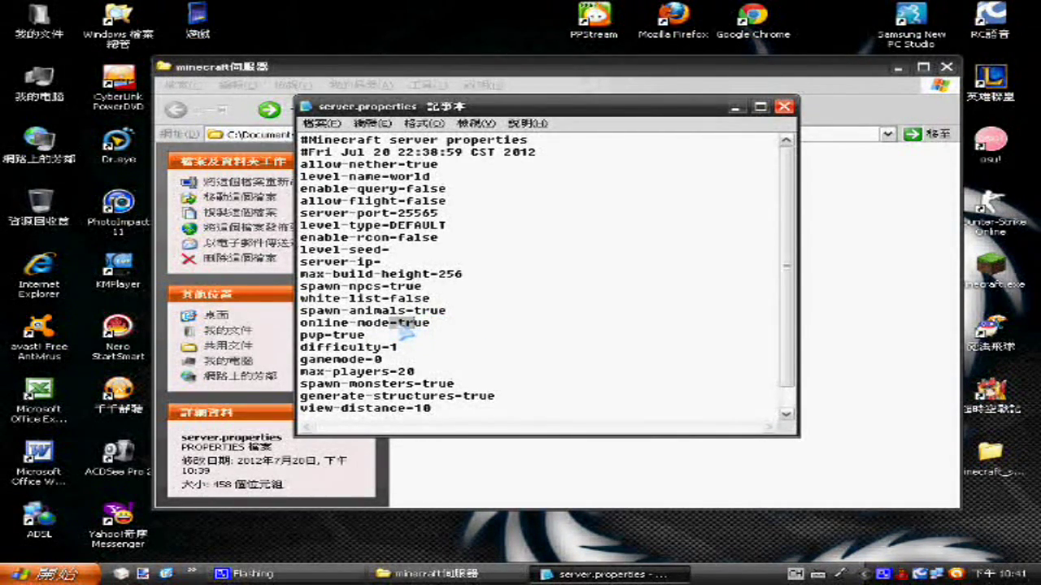
drag(302, 325, 431, 327)
click(457, 326)
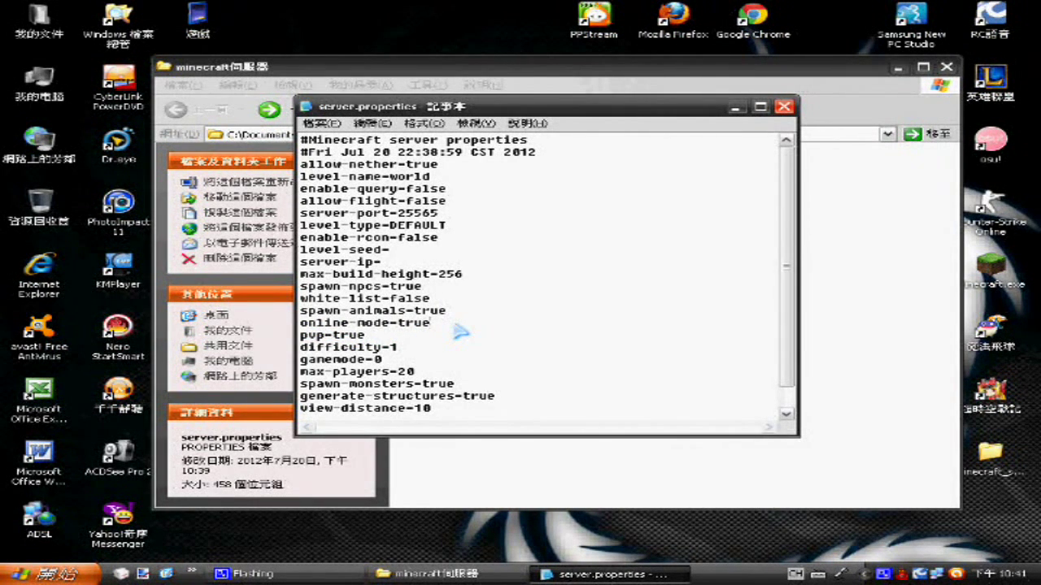
drag(388, 298, 425, 299)
click(435, 298)
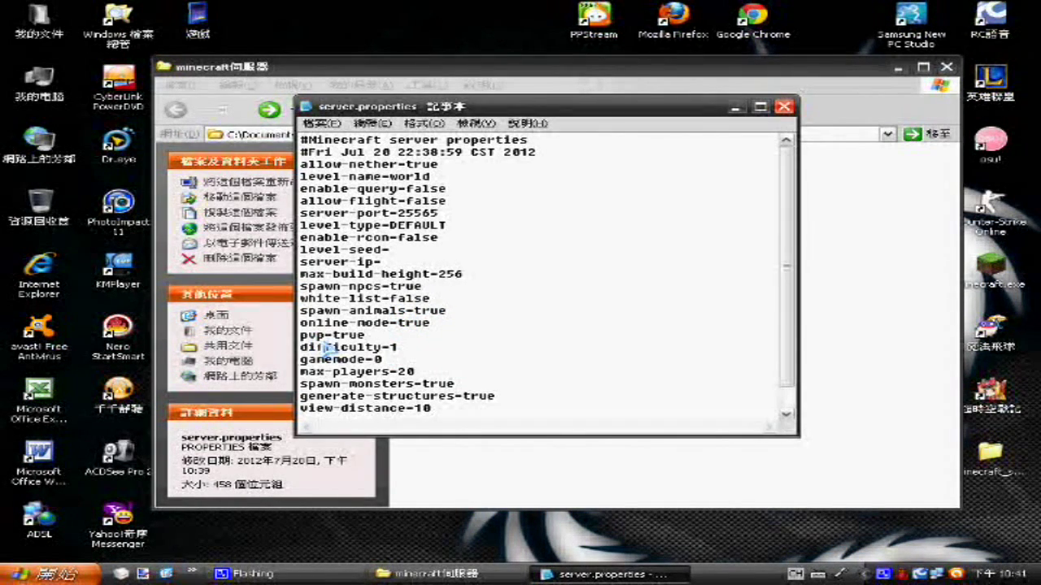
Step: Examine the pvp, difficulty, gamemode and max-players values in server.properties
drag(331, 335, 366, 336)
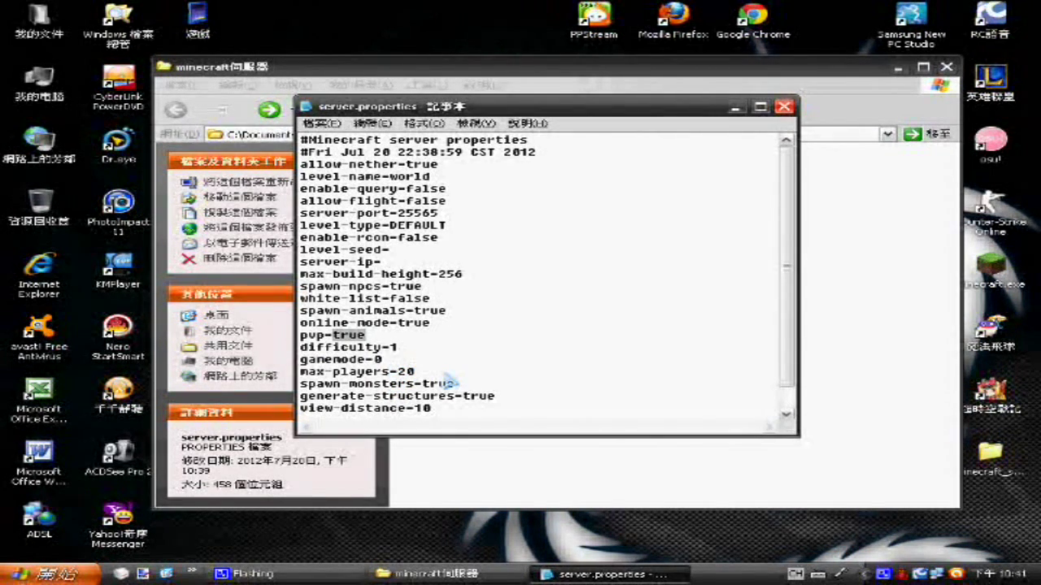
click(394, 346)
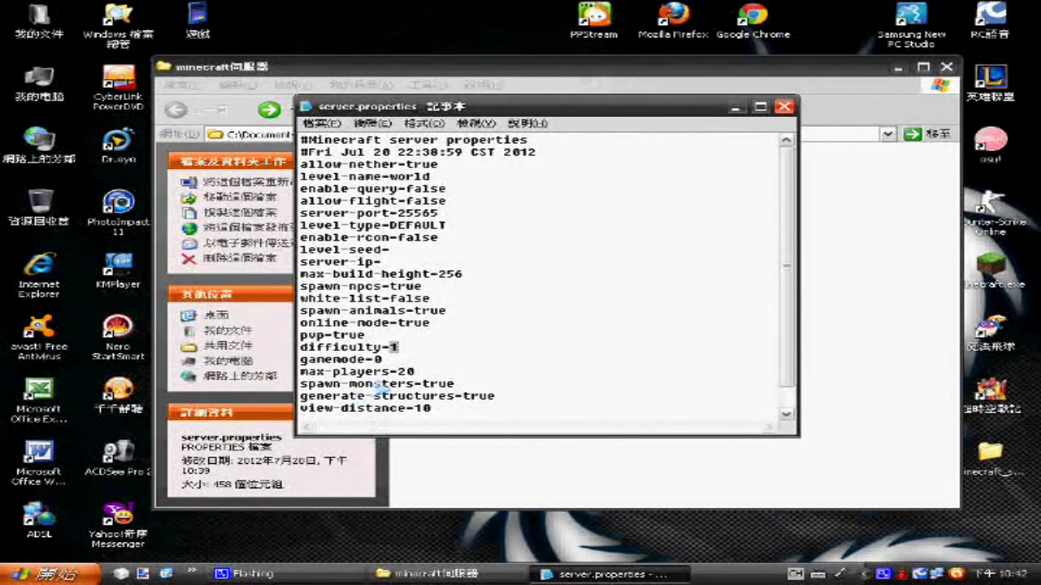
double_click(378, 358)
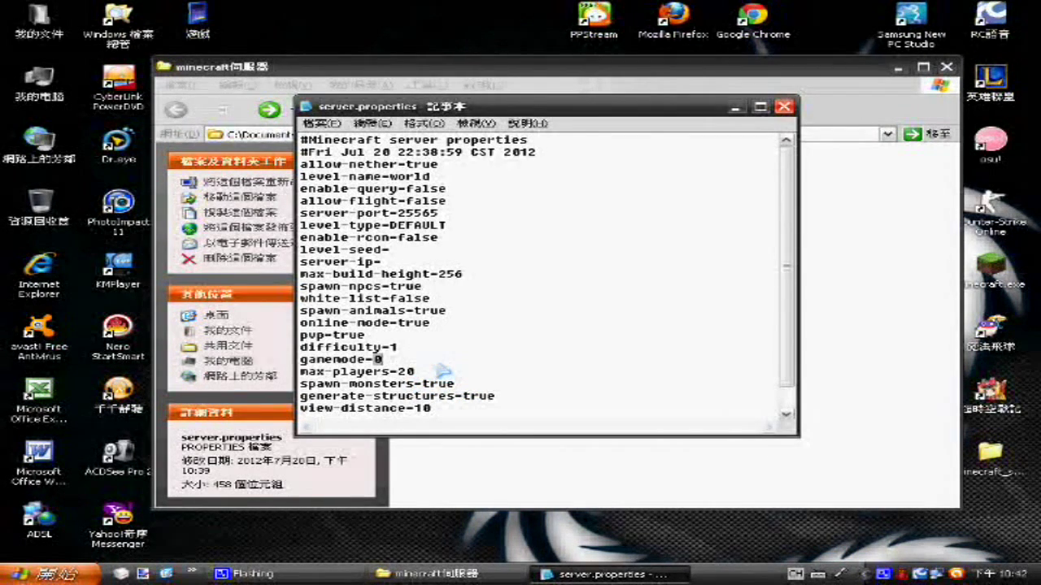
double_click(406, 372)
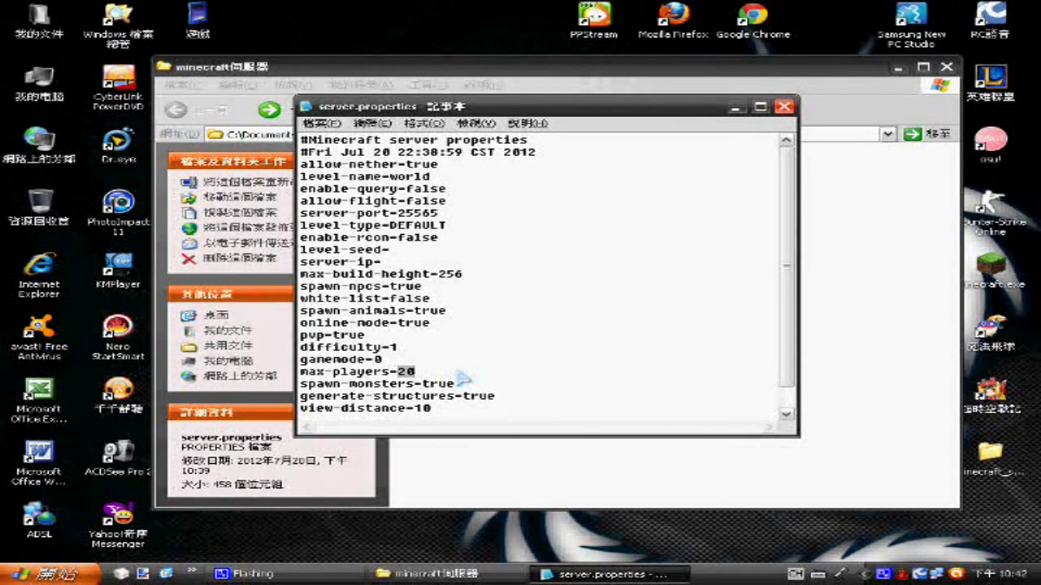
Step: Set max-players to 100 in server.properties
key(shift+Left)
key(shift+Right)
key(shift+Right)
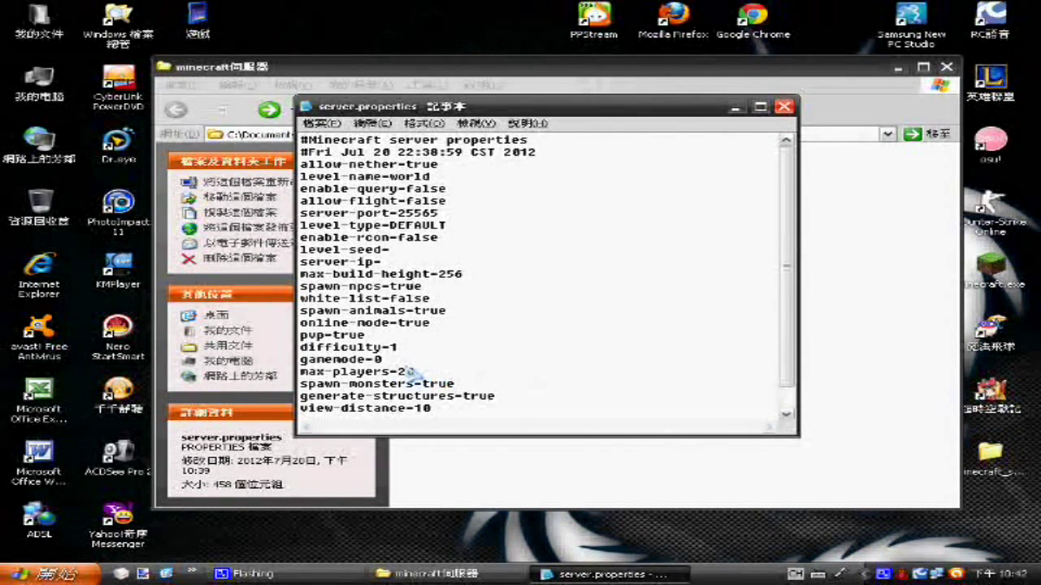
key(shift+Left)
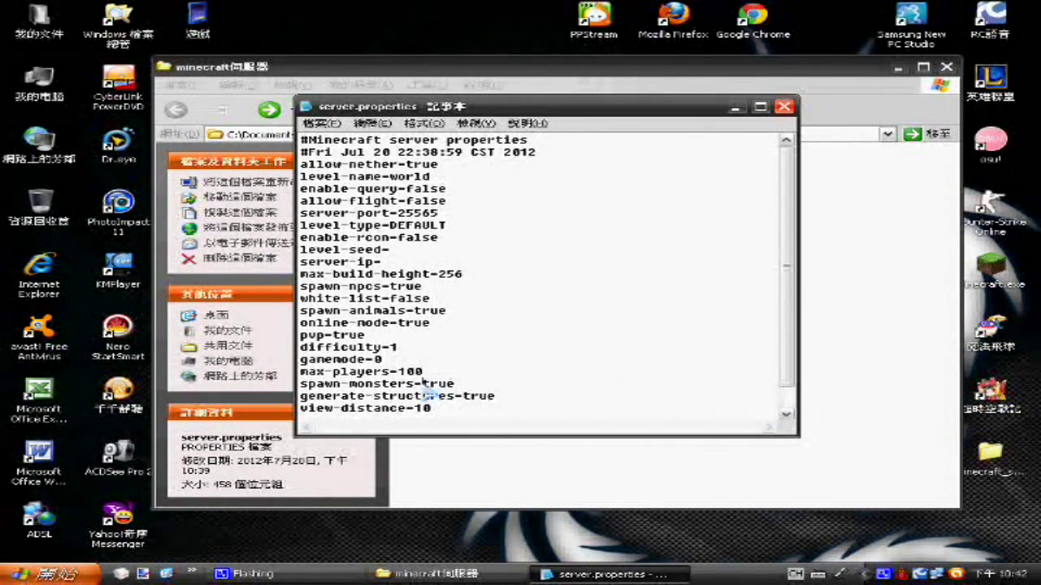
Step: Examine the spawn-monsters, generate-structures and view-distance settings in server.properties
double_click(431, 383)
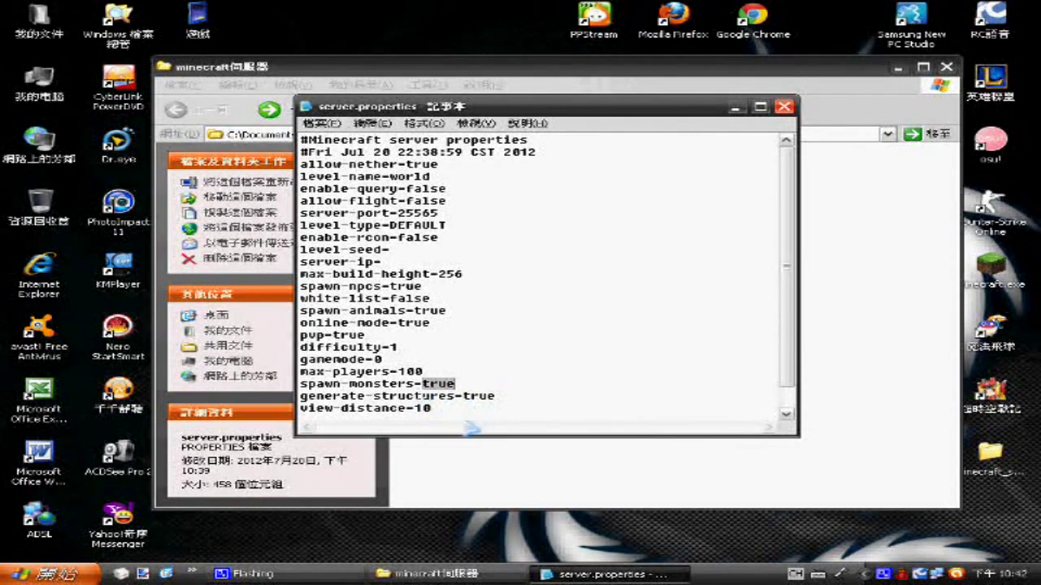
click(376, 398)
drag(375, 399, 498, 397)
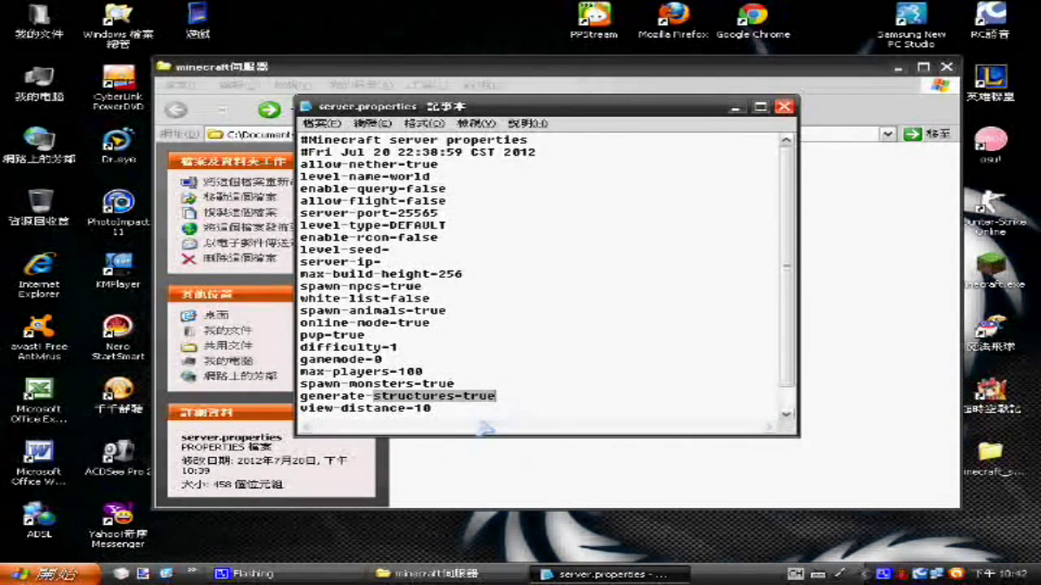
drag(405, 409, 443, 418)
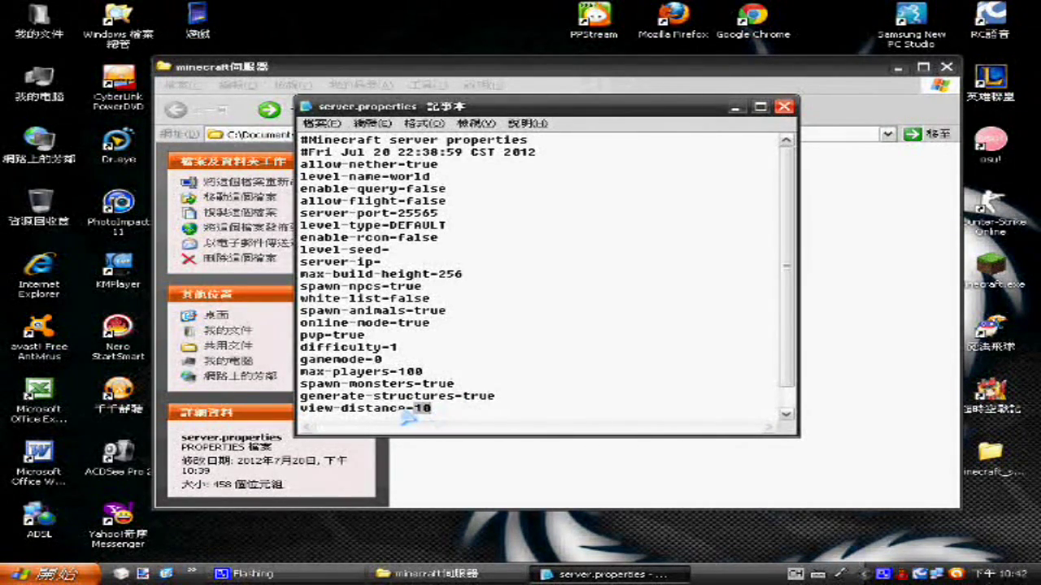
click(485, 397)
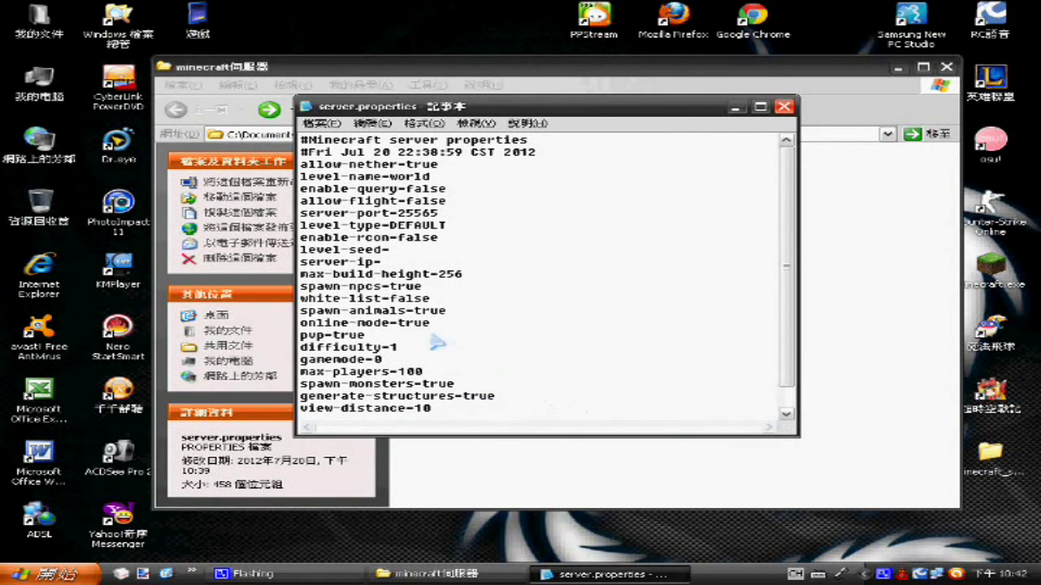
Step: Close server.properties and discard the unsaved changes
click(332, 126)
click(612, 114)
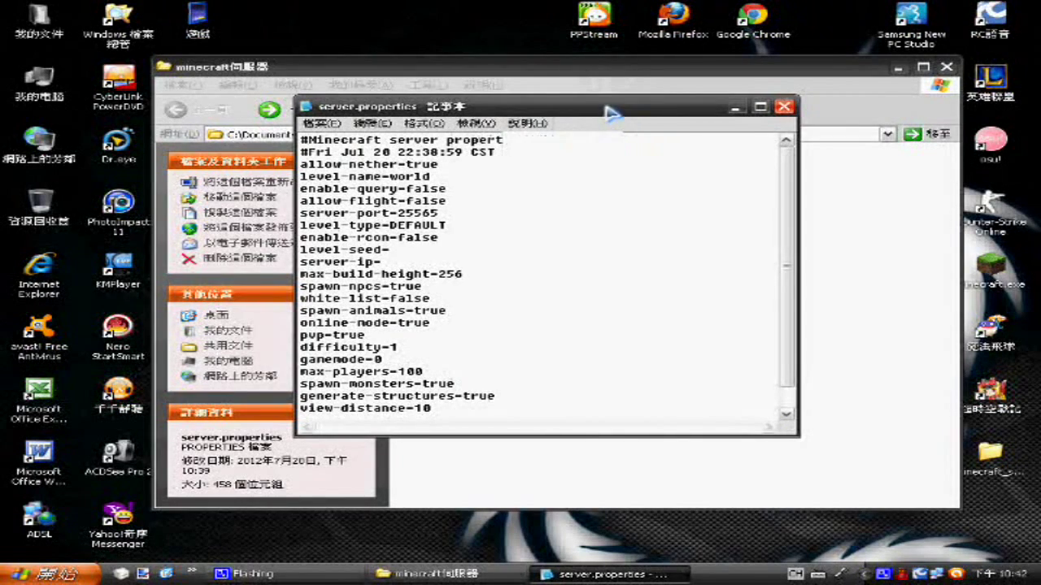
click(784, 108)
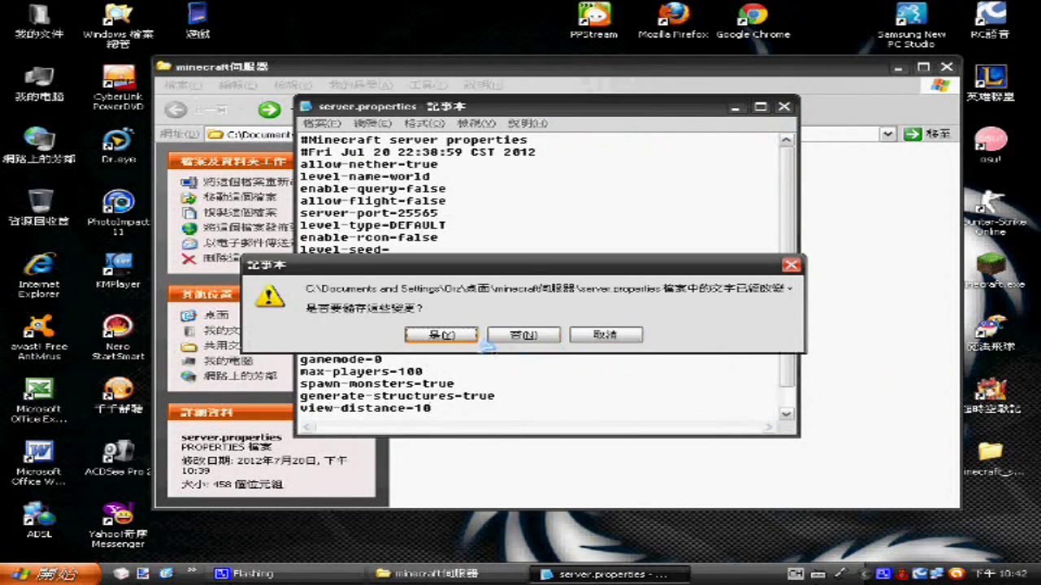
click(558, 341)
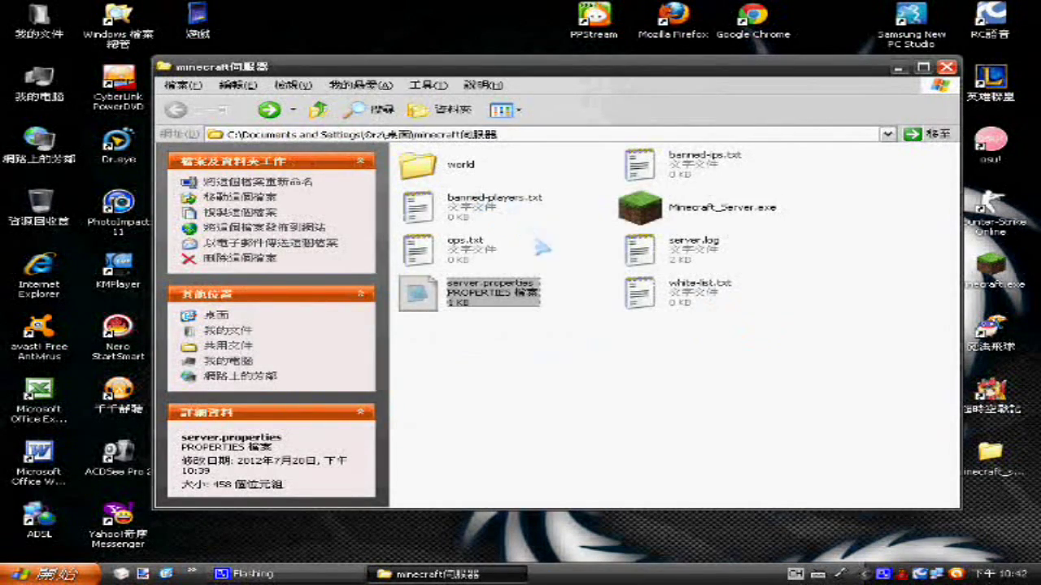
Step: Reopen server.properties to check its saved settings, and close it again
double_click(521, 296)
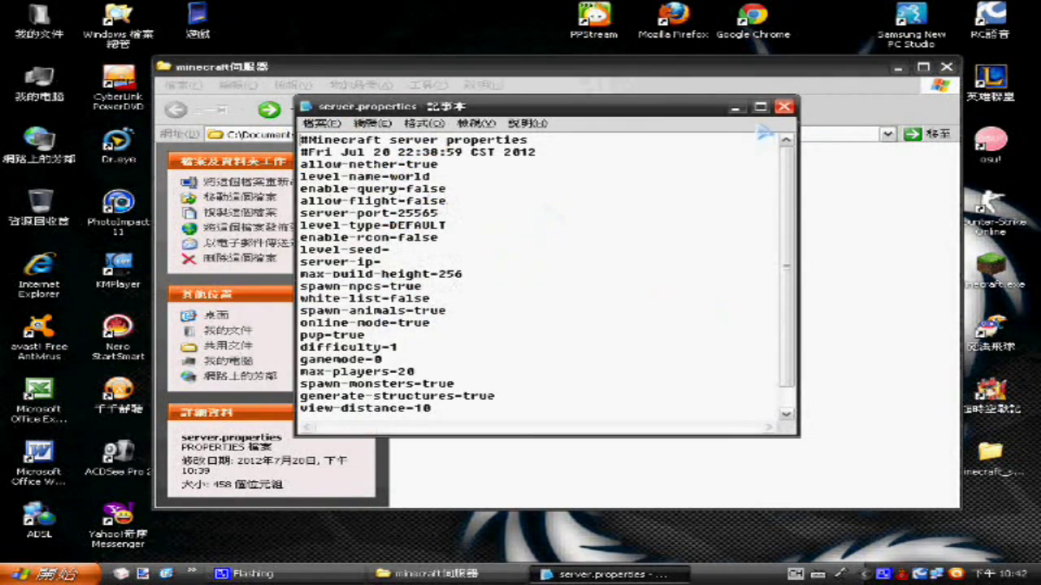
click(783, 108)
click(829, 268)
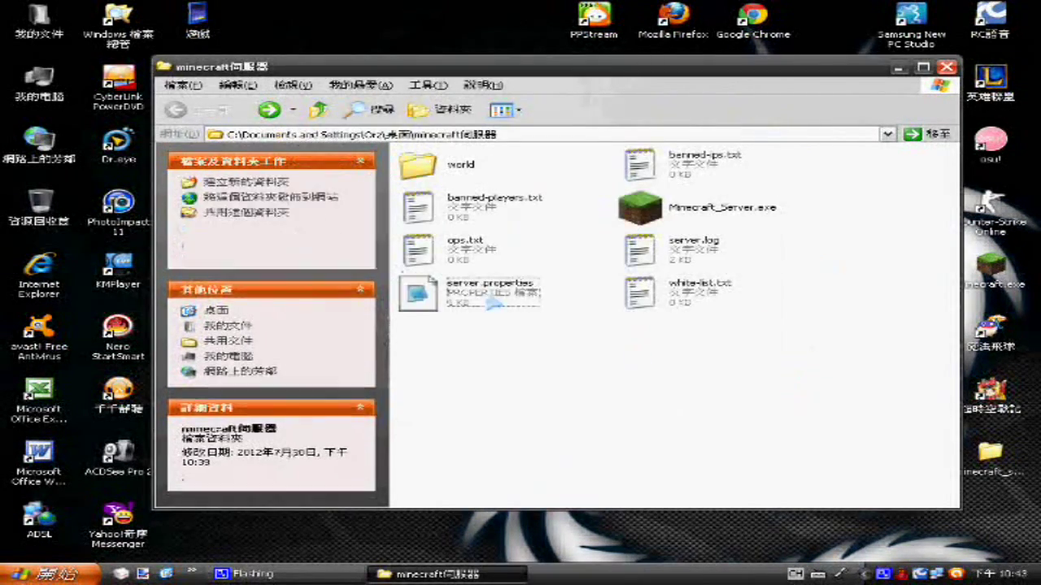
Step: Run Minecraft_Server.exe from the server folder, check the end of its startup log, and minimize the server window
click(687, 218)
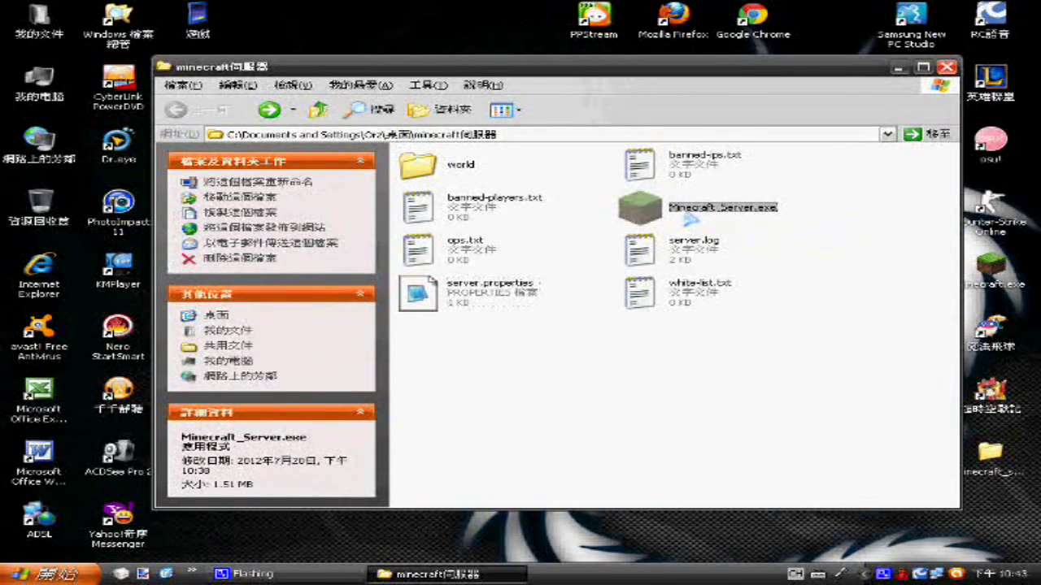
double_click(688, 218)
click(583, 304)
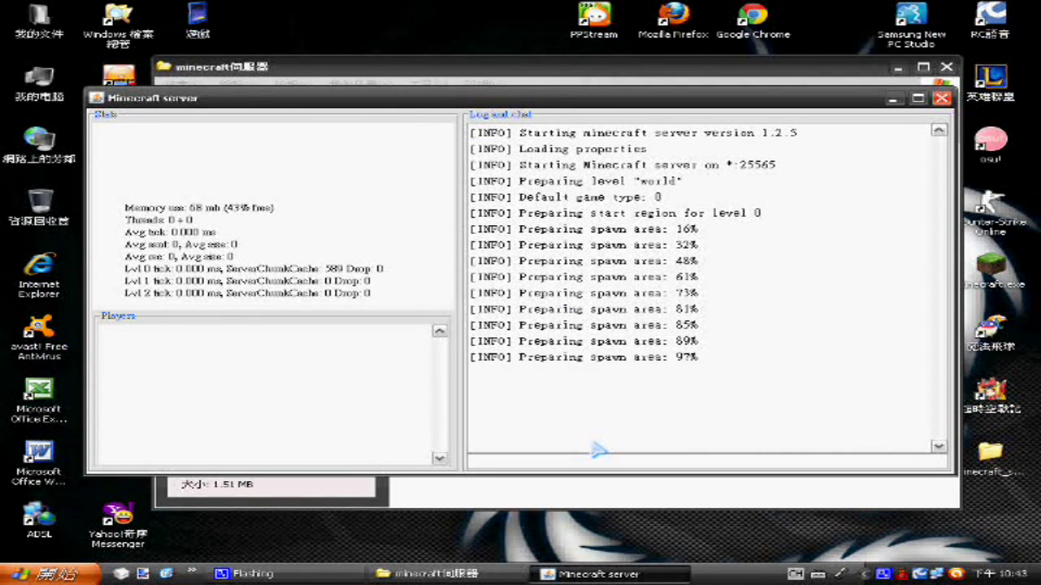
drag(783, 376, 613, 376)
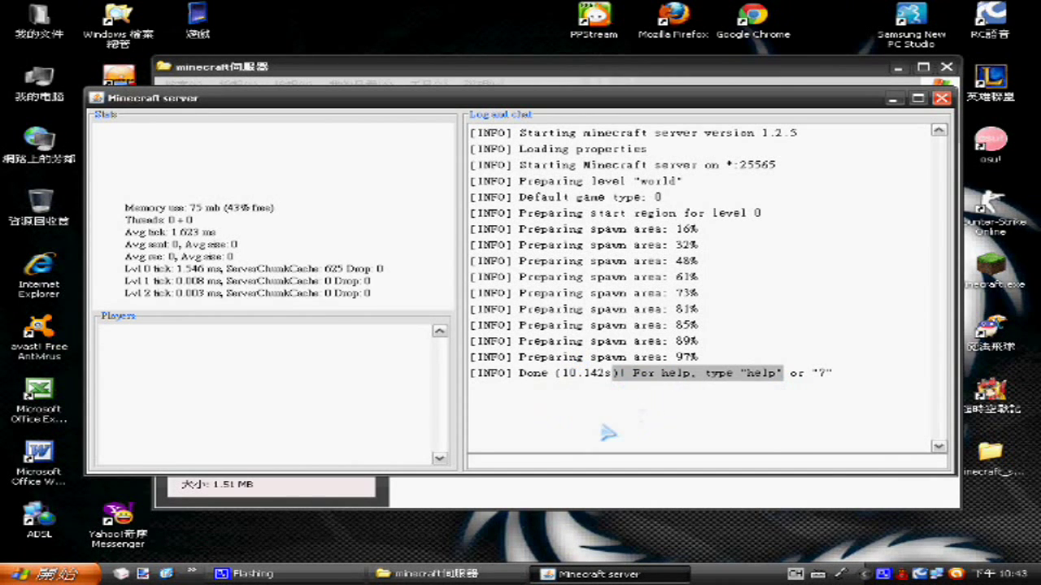
click(557, 574)
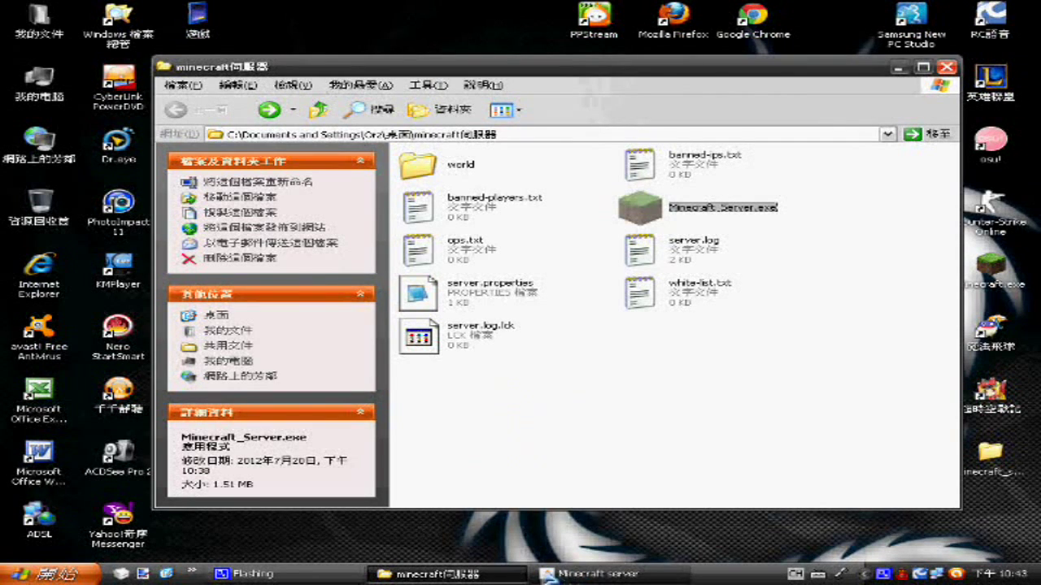
Step: Open Windows Firewall from the Control Panel and display its list of exceptions
click(49, 574)
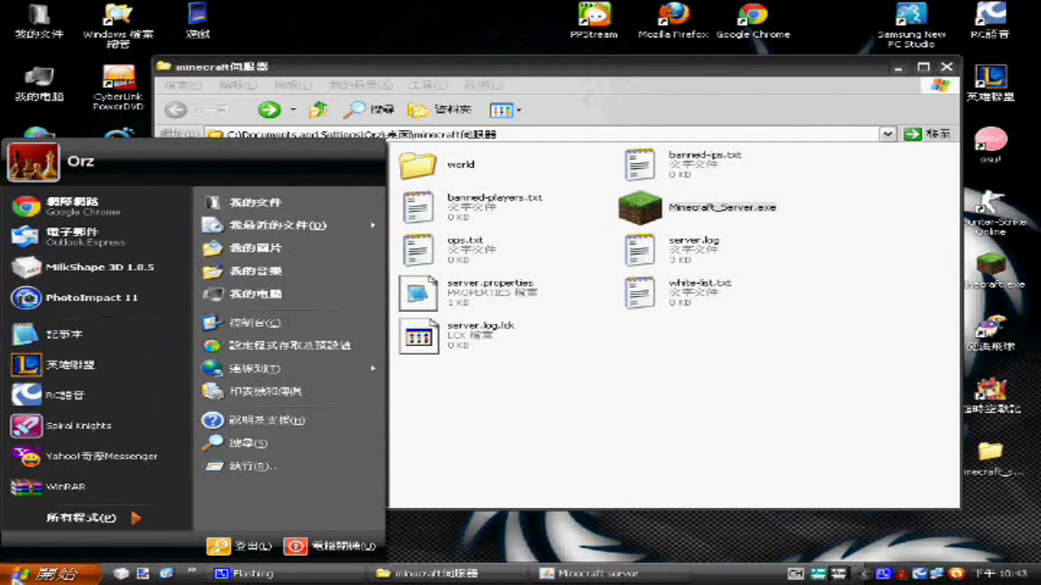
mouse_move(140, 520)
mouse_move(244, 553)
click(382, 553)
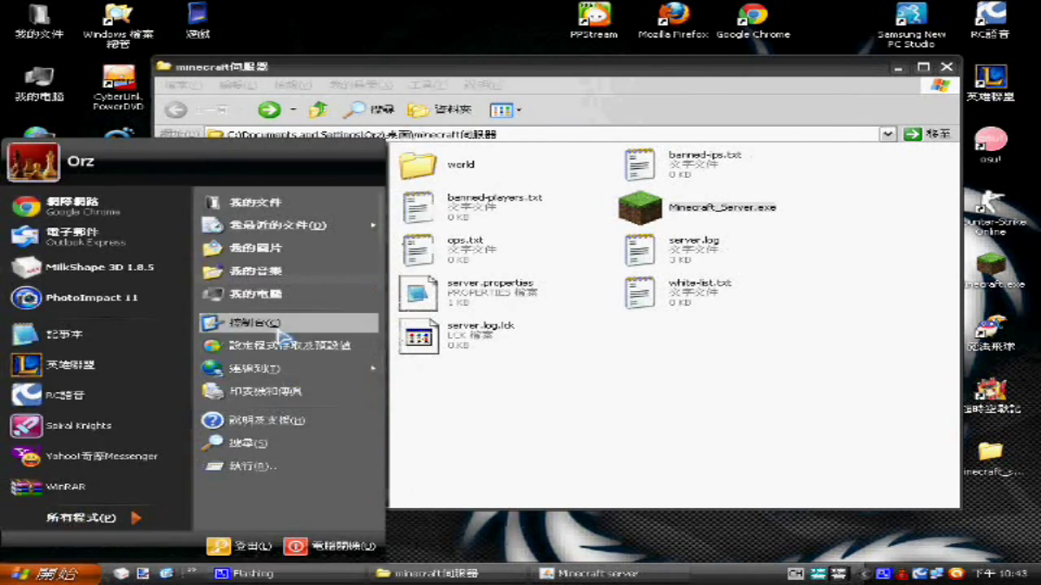
click(279, 333)
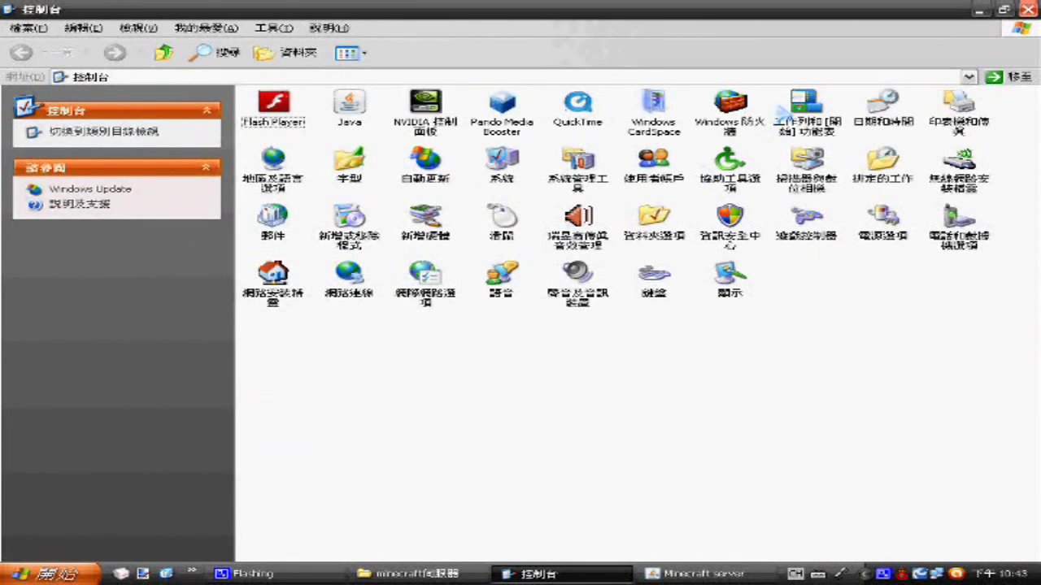
double_click(736, 122)
drag(81, 24, 288, 70)
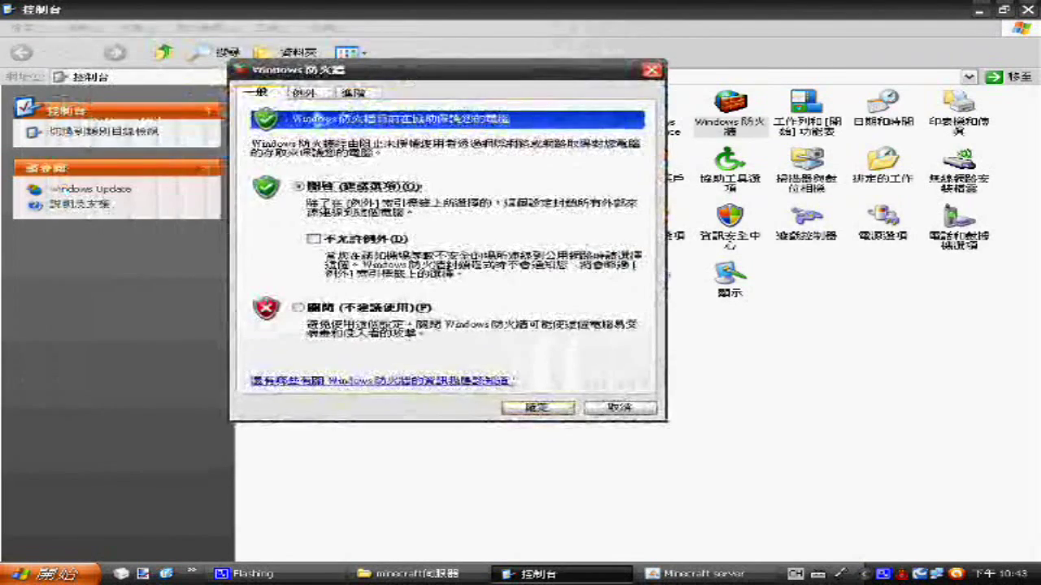
click(304, 93)
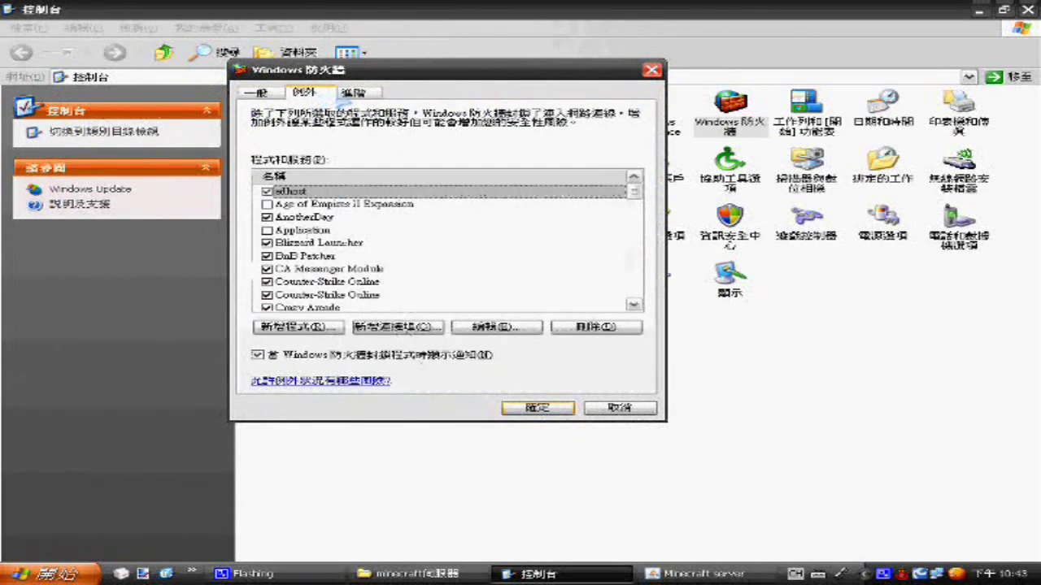
Step: Try to add a TCP port exception named minecraft_server for port 25565 to the Windows Firewall
click(417, 328)
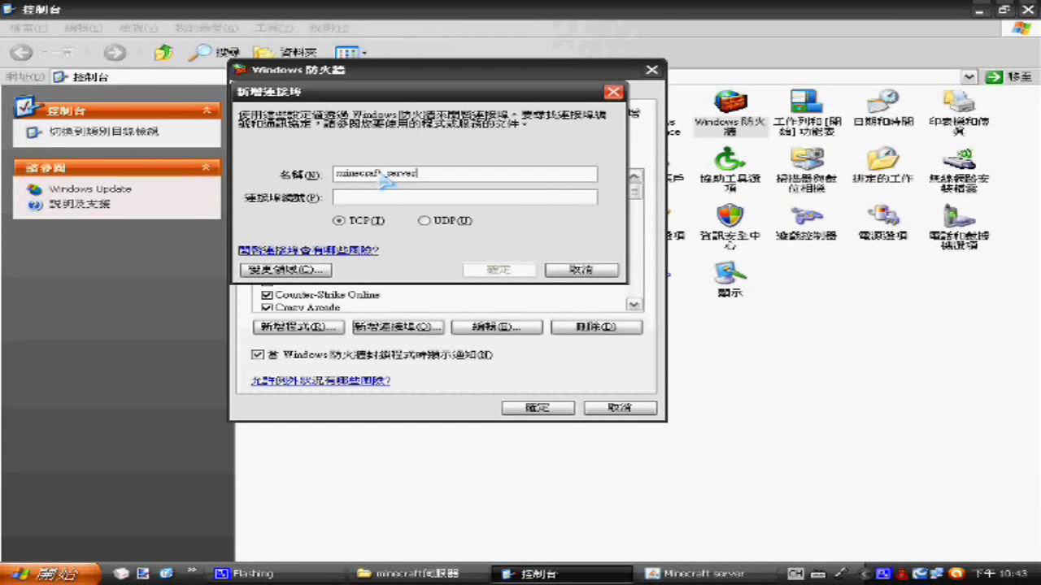
click(388, 201)
text(25565)
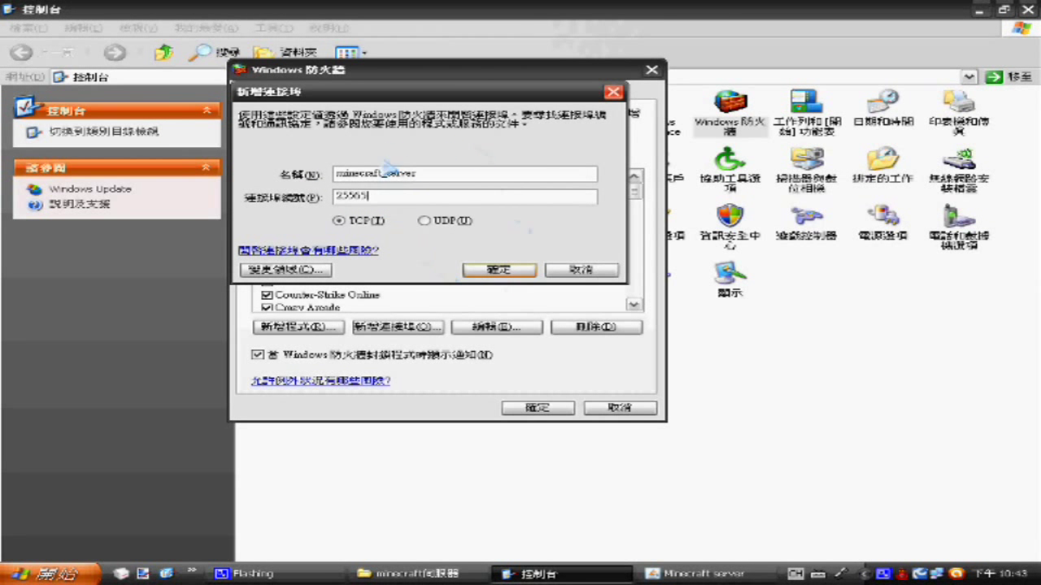
drag(425, 94, 527, 149)
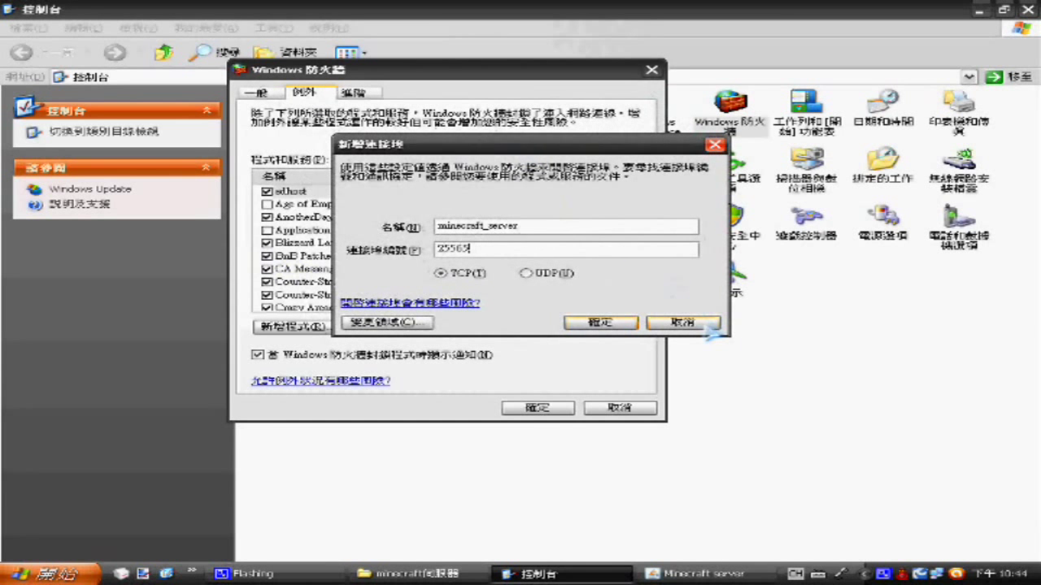
click(605, 324)
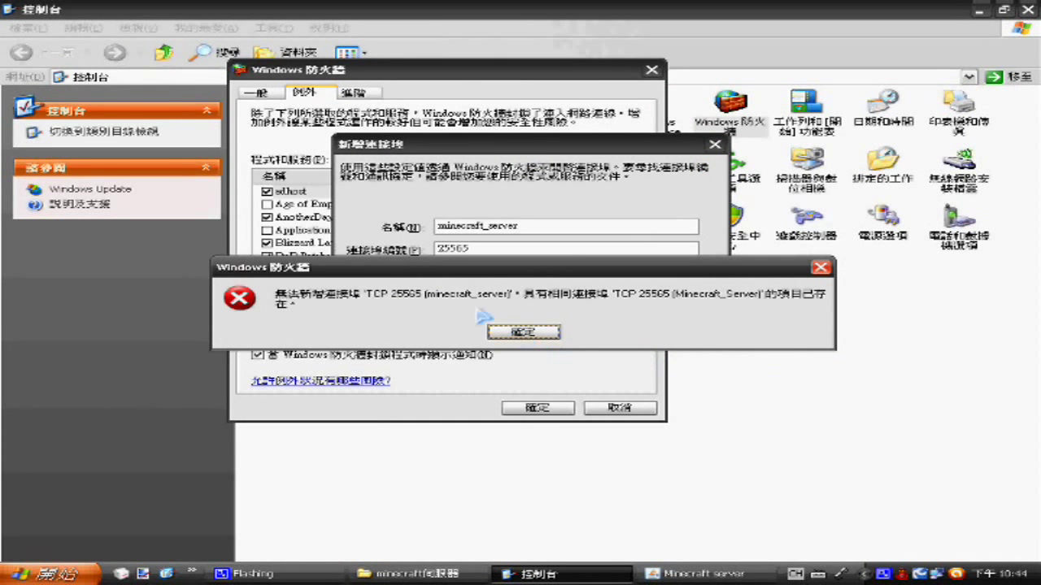
click(540, 335)
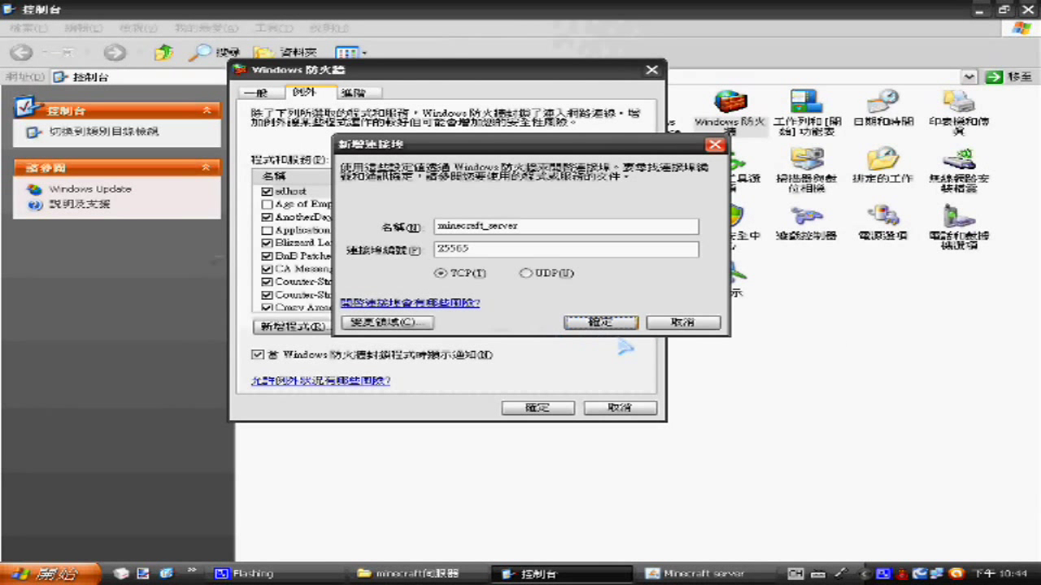
click(688, 323)
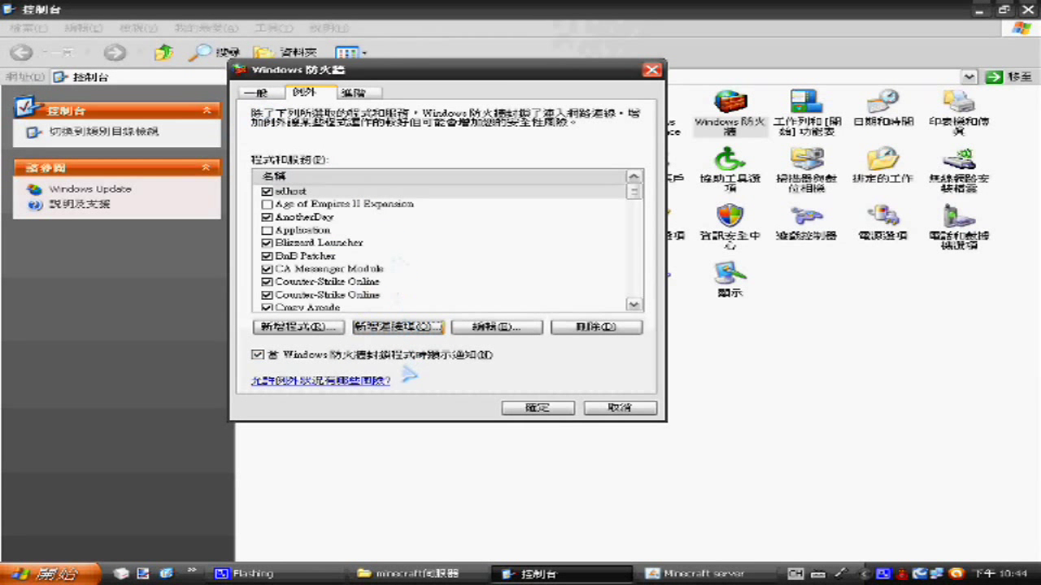
Step: Review the firewall's port-adding form and general on/off settings, and close the firewall and the Control Panel without changes
click(398, 327)
click(613, 92)
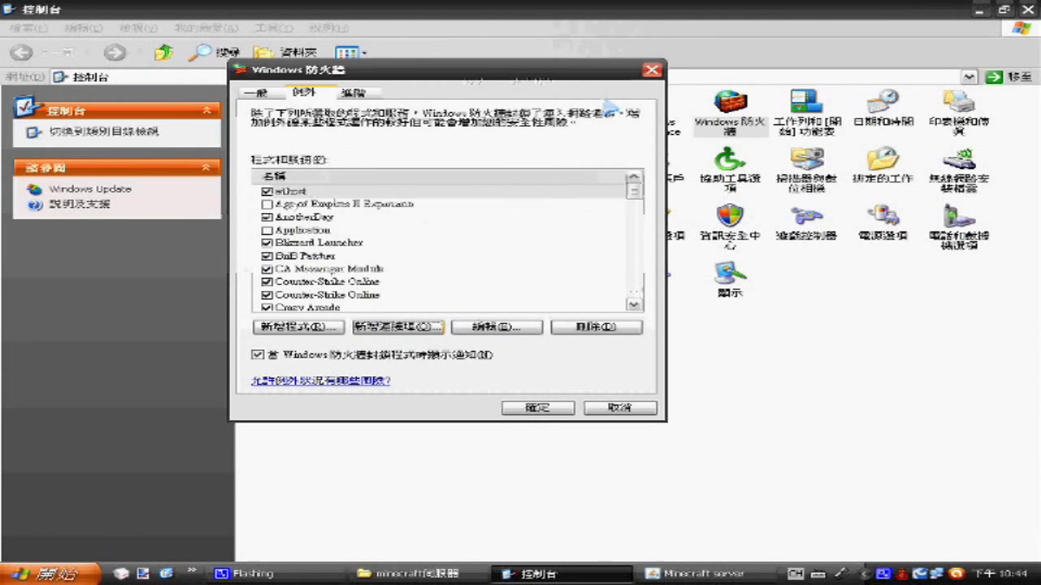
click(260, 94)
drag(388, 73, 340, 51)
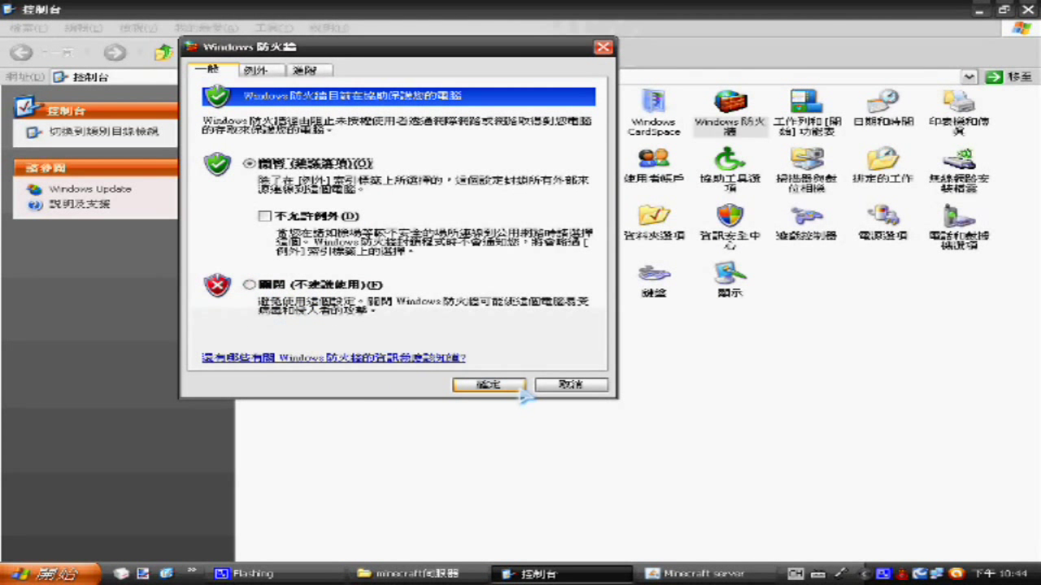
click(561, 390)
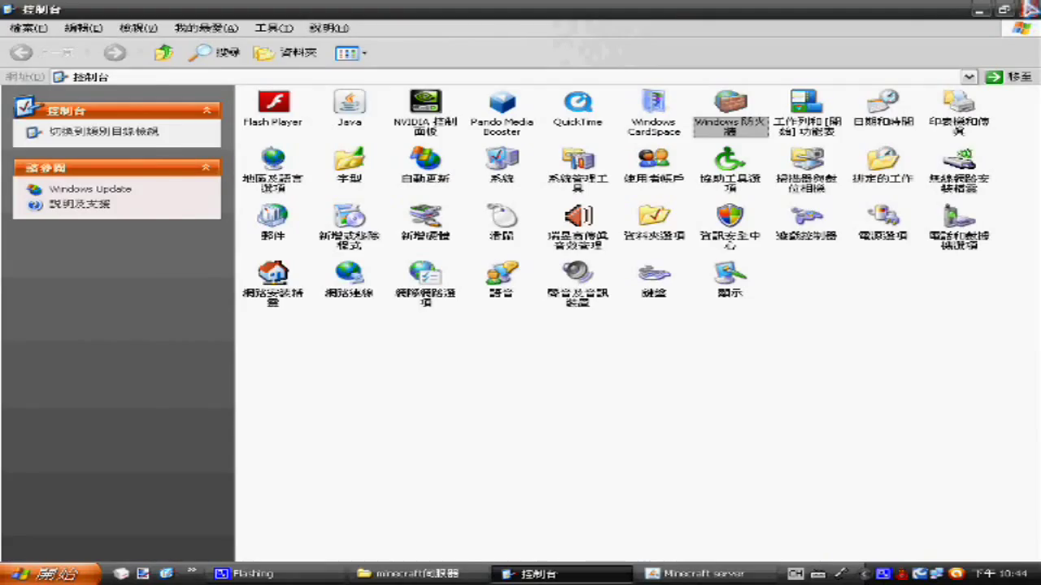
click(1028, 9)
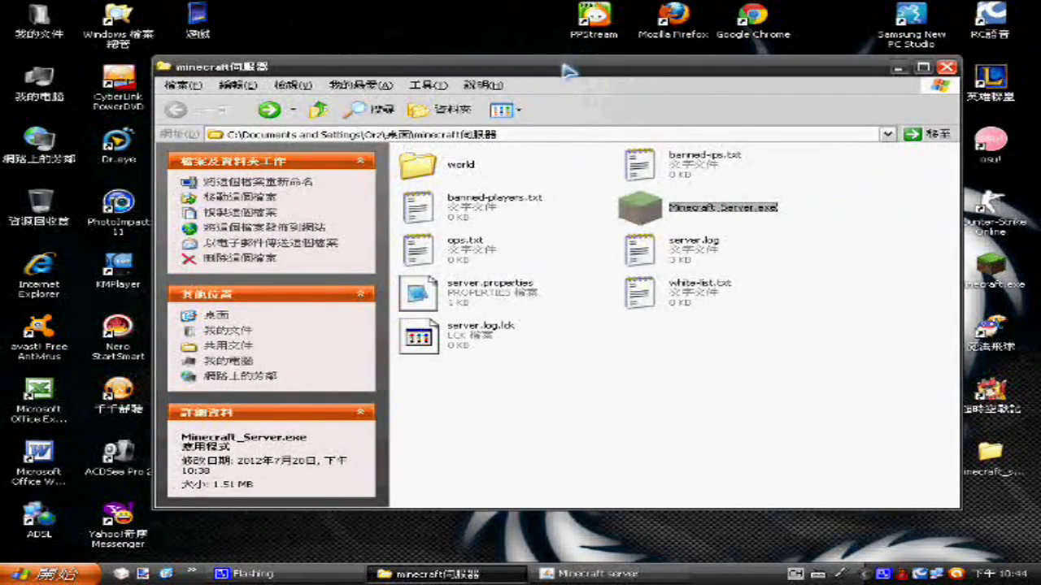
Step: Switch to Internet Explorer and open myip.com.tw to look up the computer's public IP address
drag(569, 72, 495, 69)
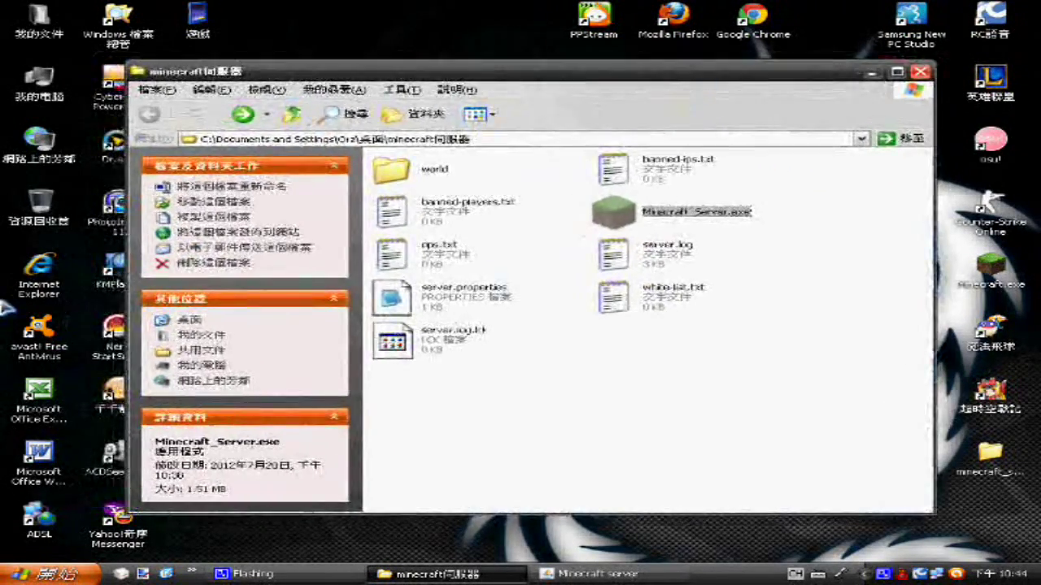
double_click(38, 272)
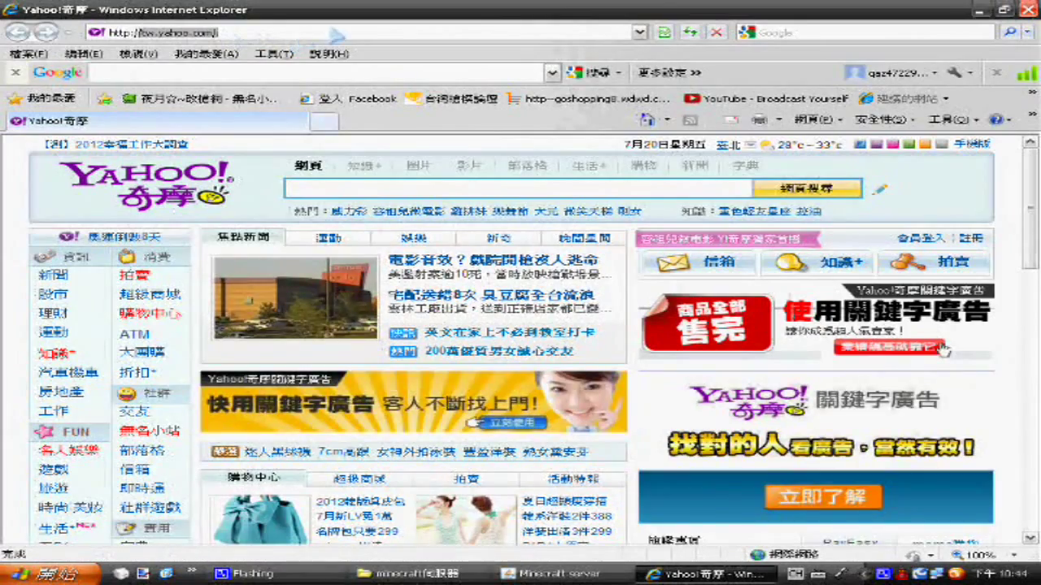
drag(140, 32, 247, 34)
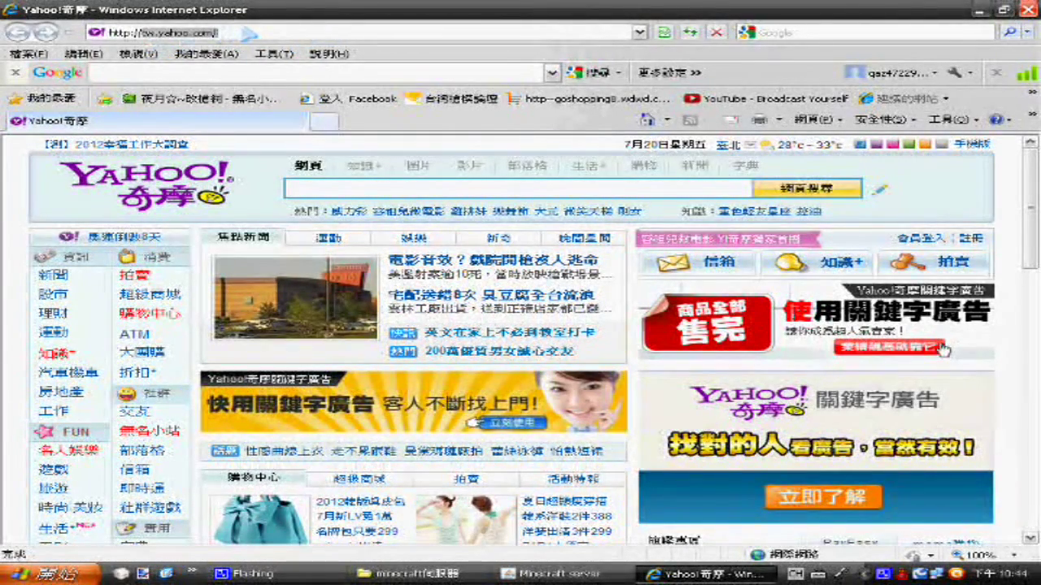
text(myip)
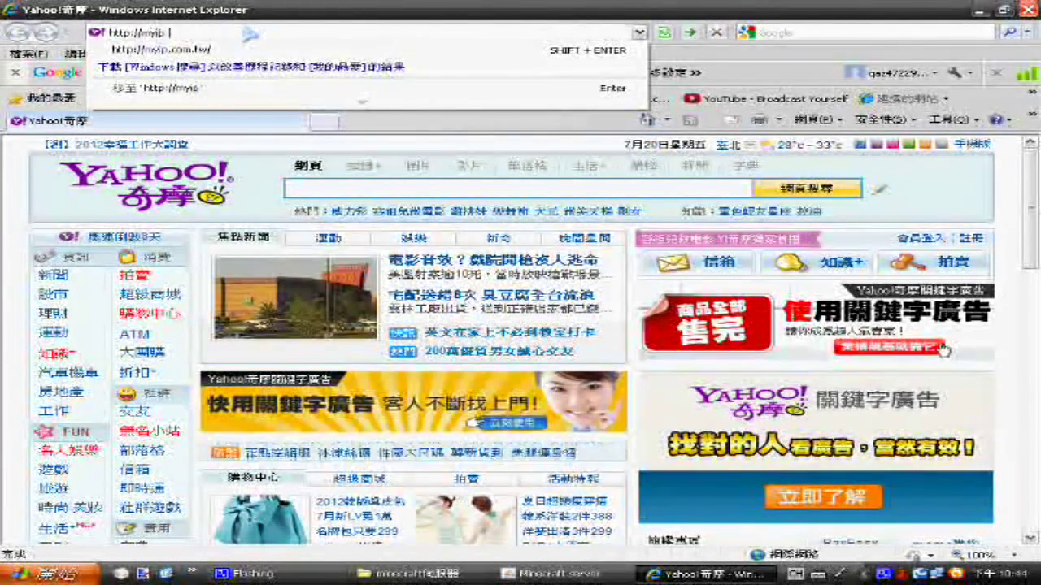
text(.com.t)
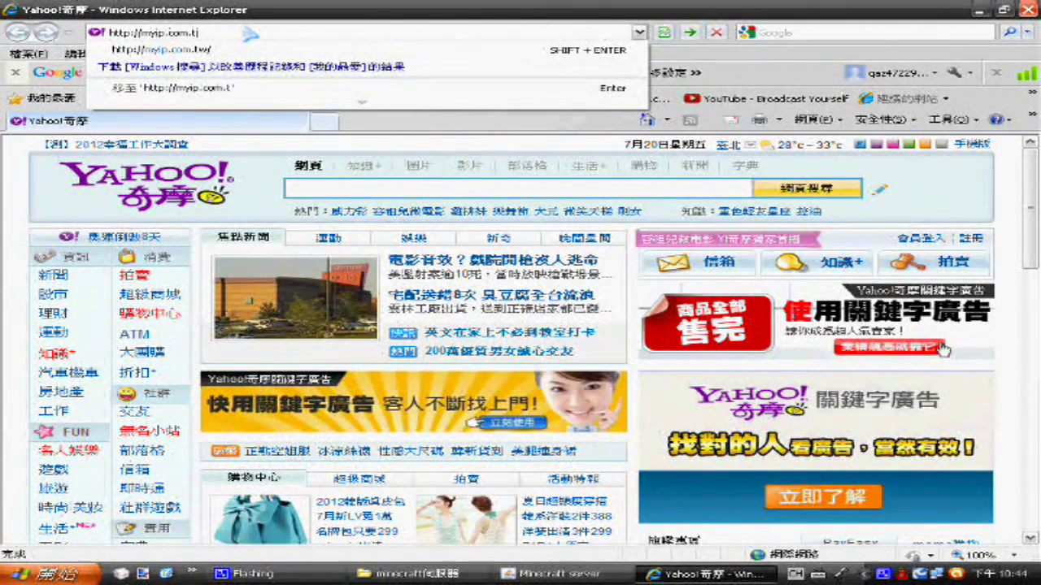
text(w)
key(Return)
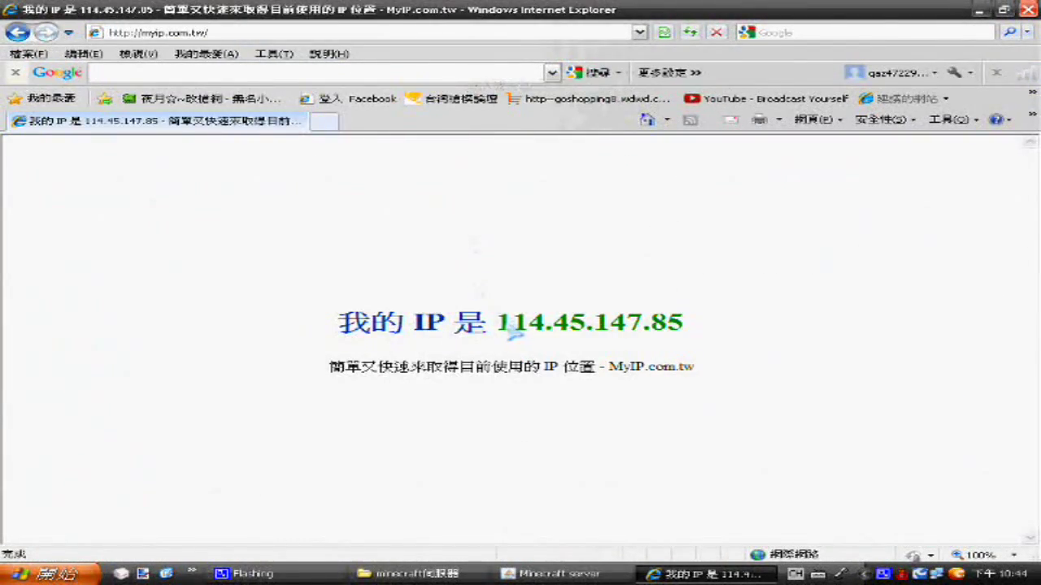
Step: Copy the public IP address shown on the MyIP page and close the browser
drag(498, 326, 675, 325)
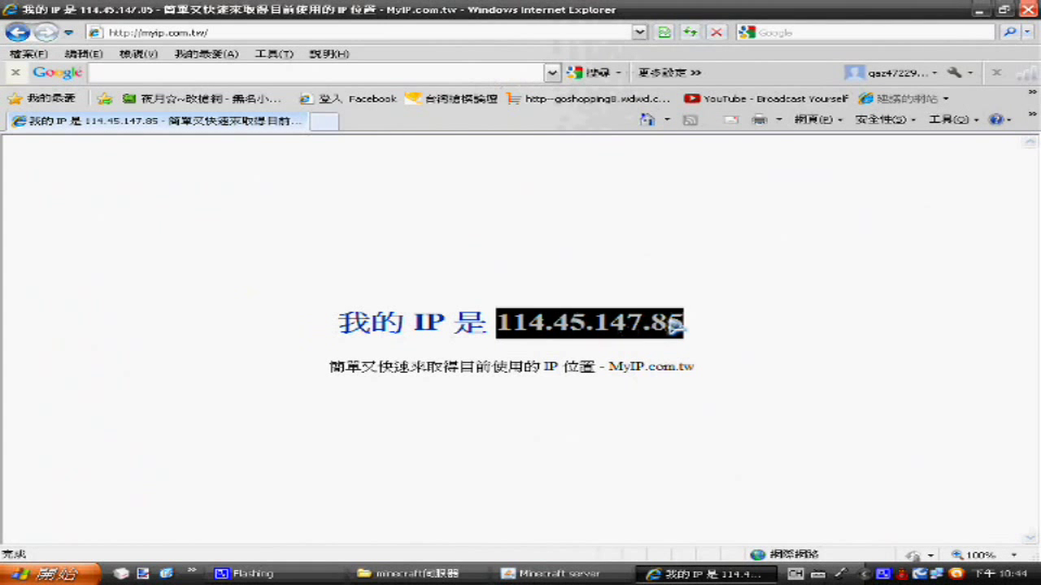
right_click(579, 327)
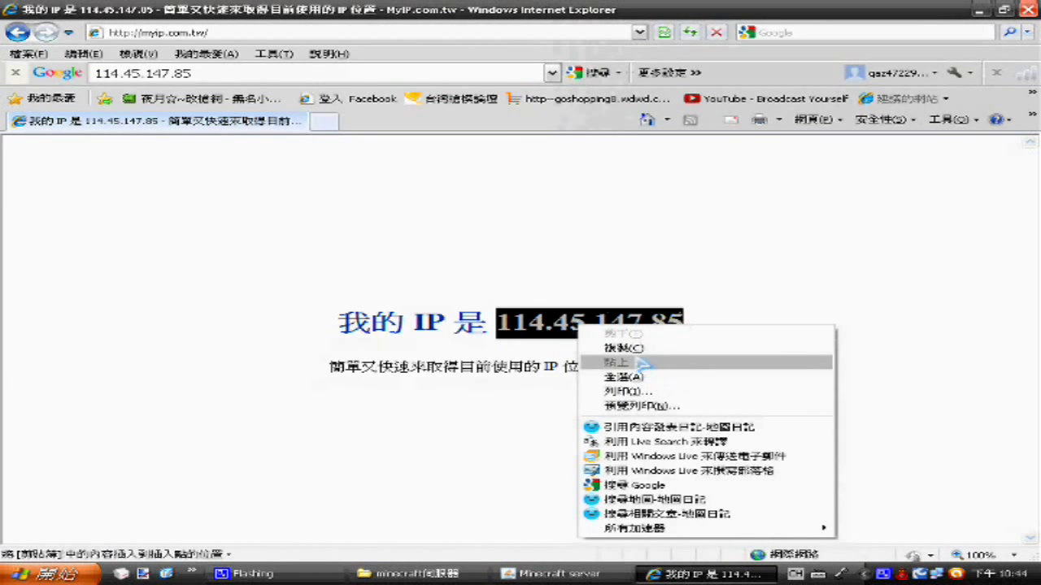
click(623, 348)
click(688, 418)
click(1028, 10)
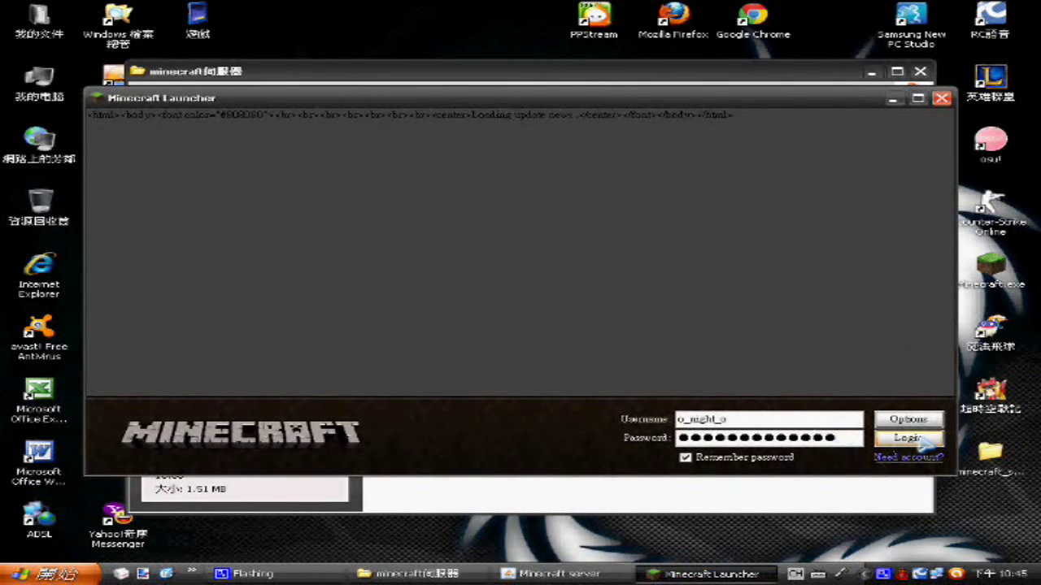
Step: Log in to the Minecraft Launcher with the remembered account and open the multiplayer server list
click(923, 438)
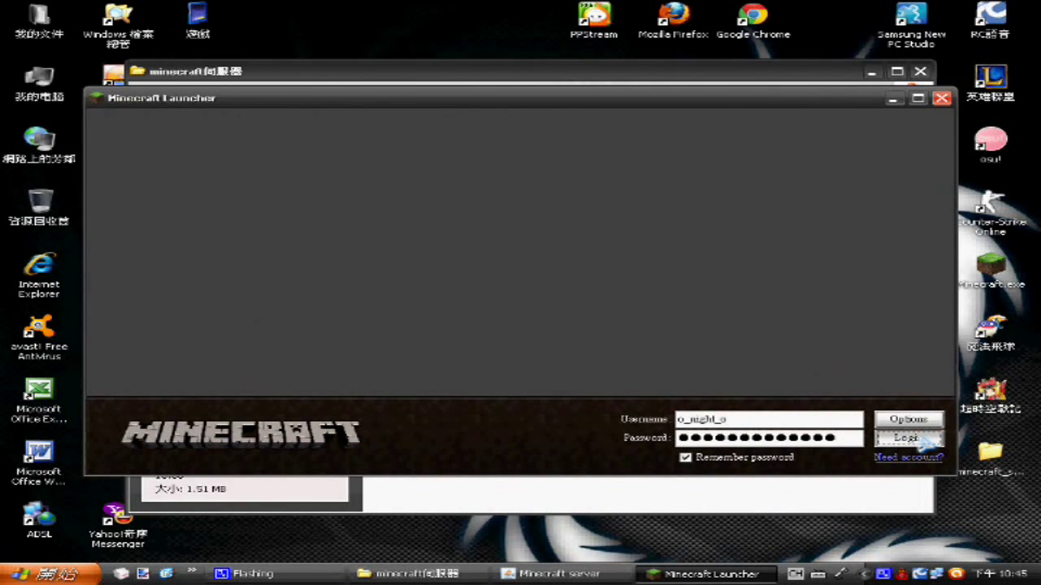
click(924, 438)
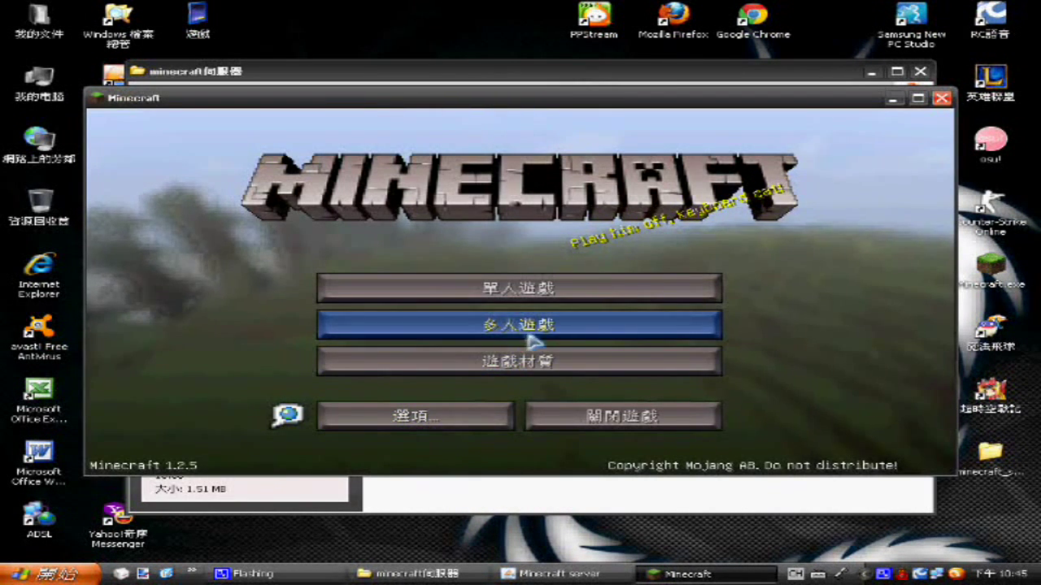
click(529, 328)
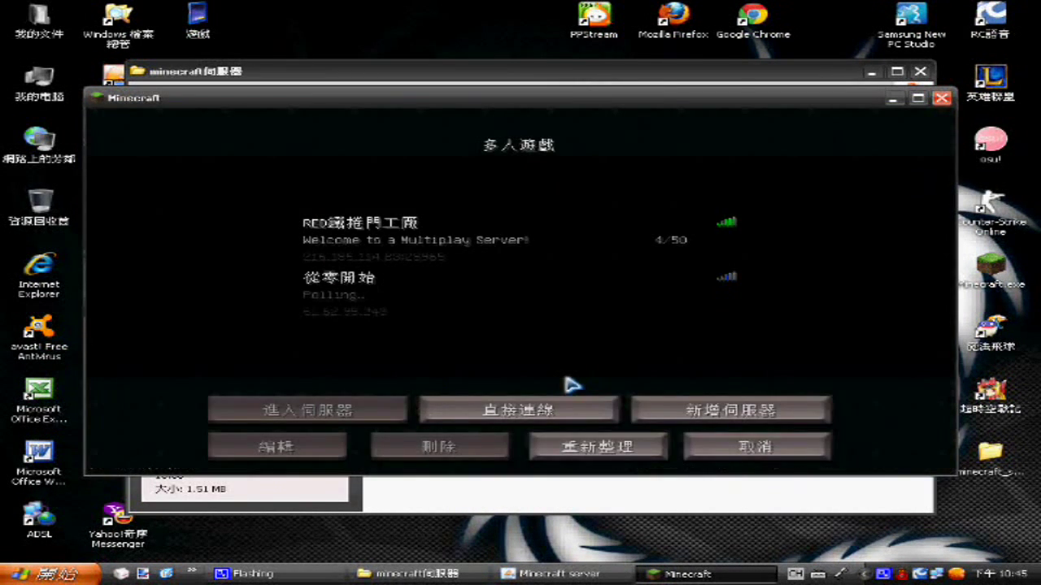
Step: Connect directly to the Minecraft server using the copied public IP address as the server address
click(545, 406)
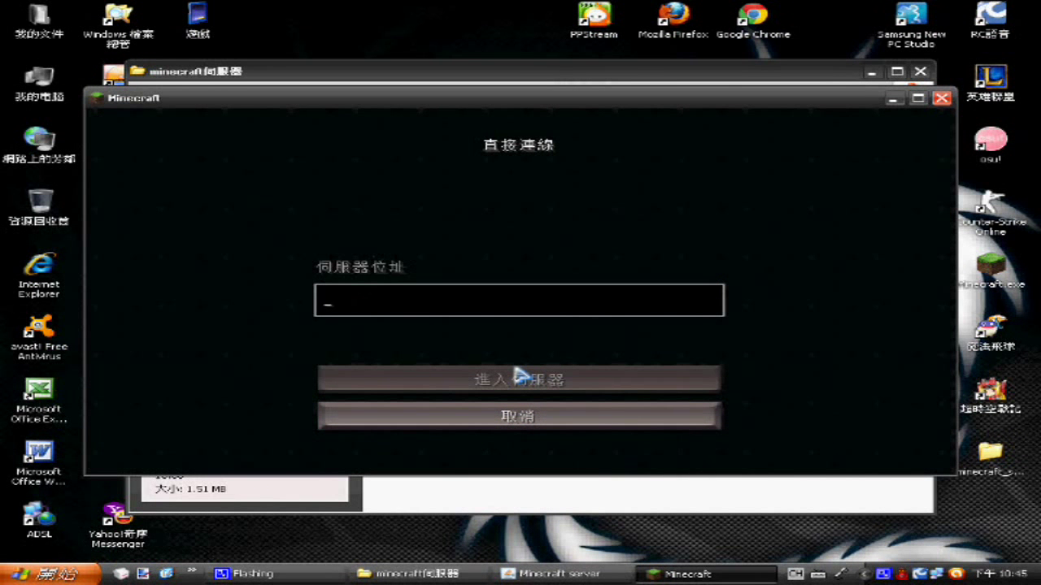
key(ctrl+v)
click(517, 378)
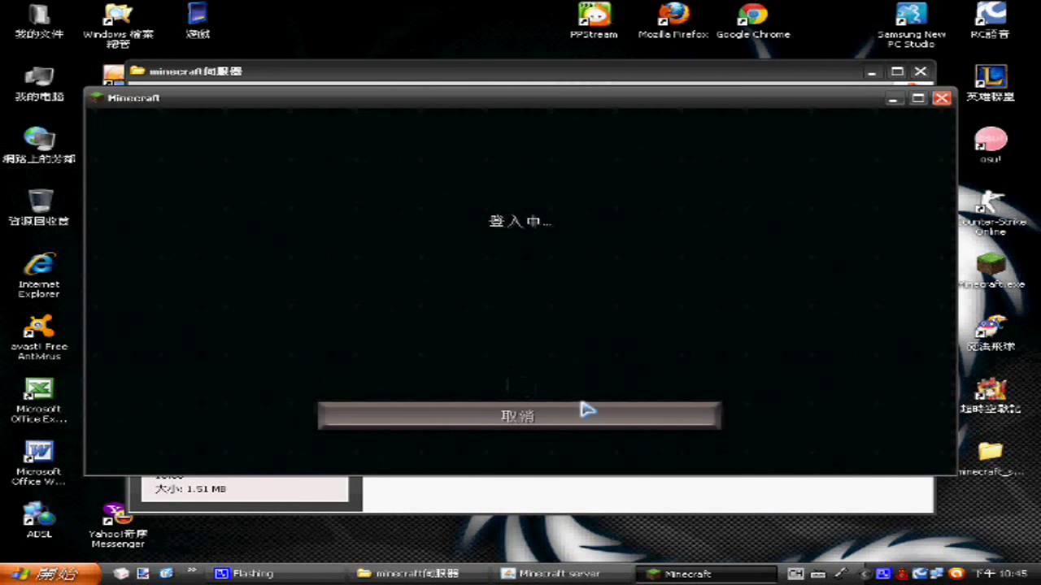
click(621, 423)
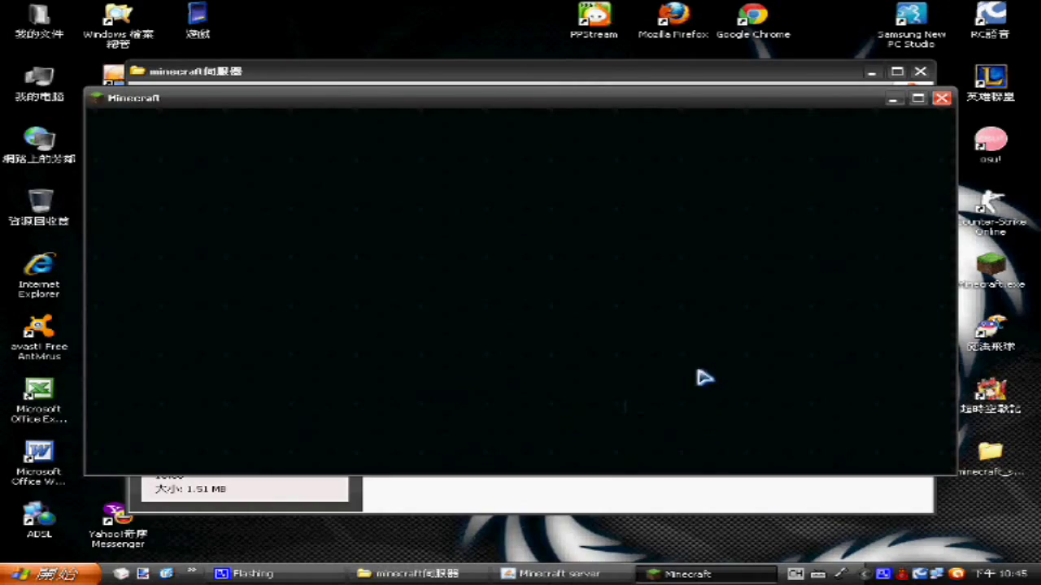